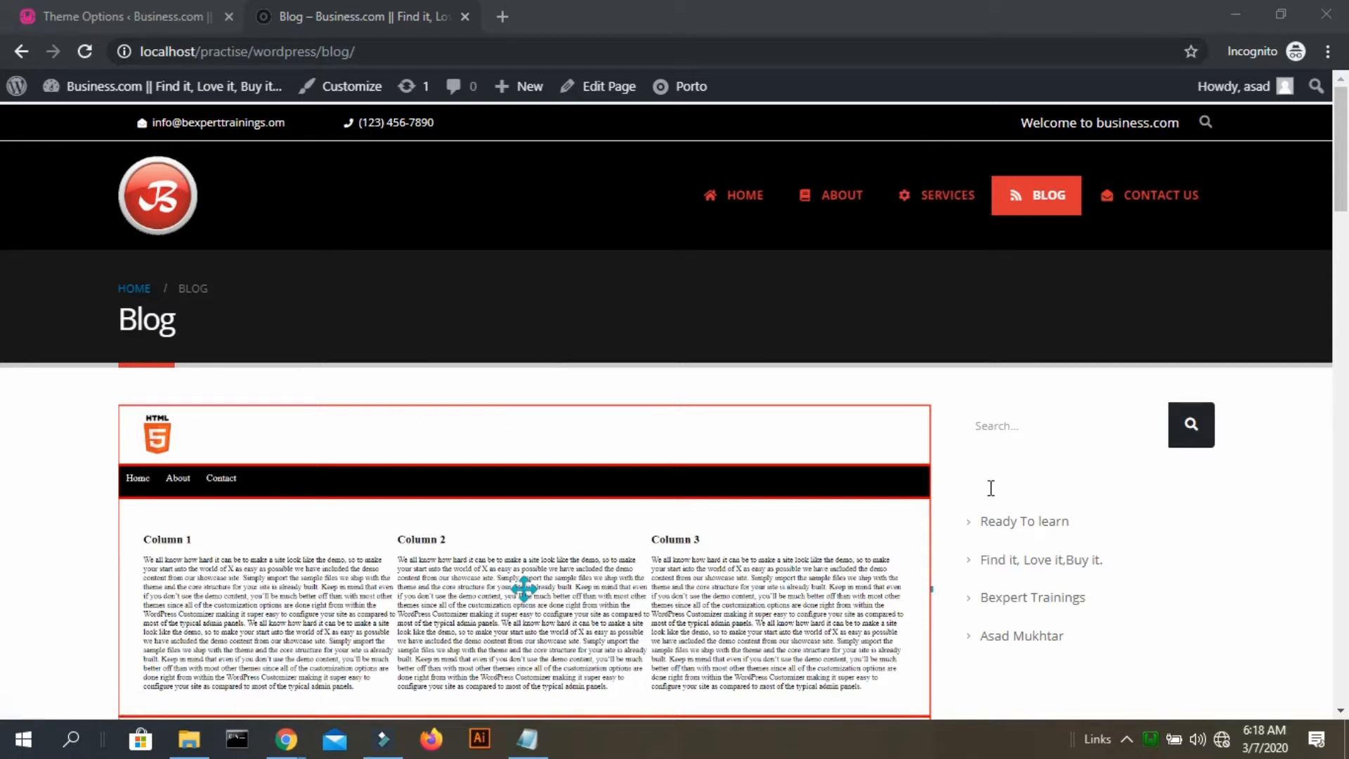
- Review how the posts are laid out on the site's Blog page
scroll(3, 358, down, 10)
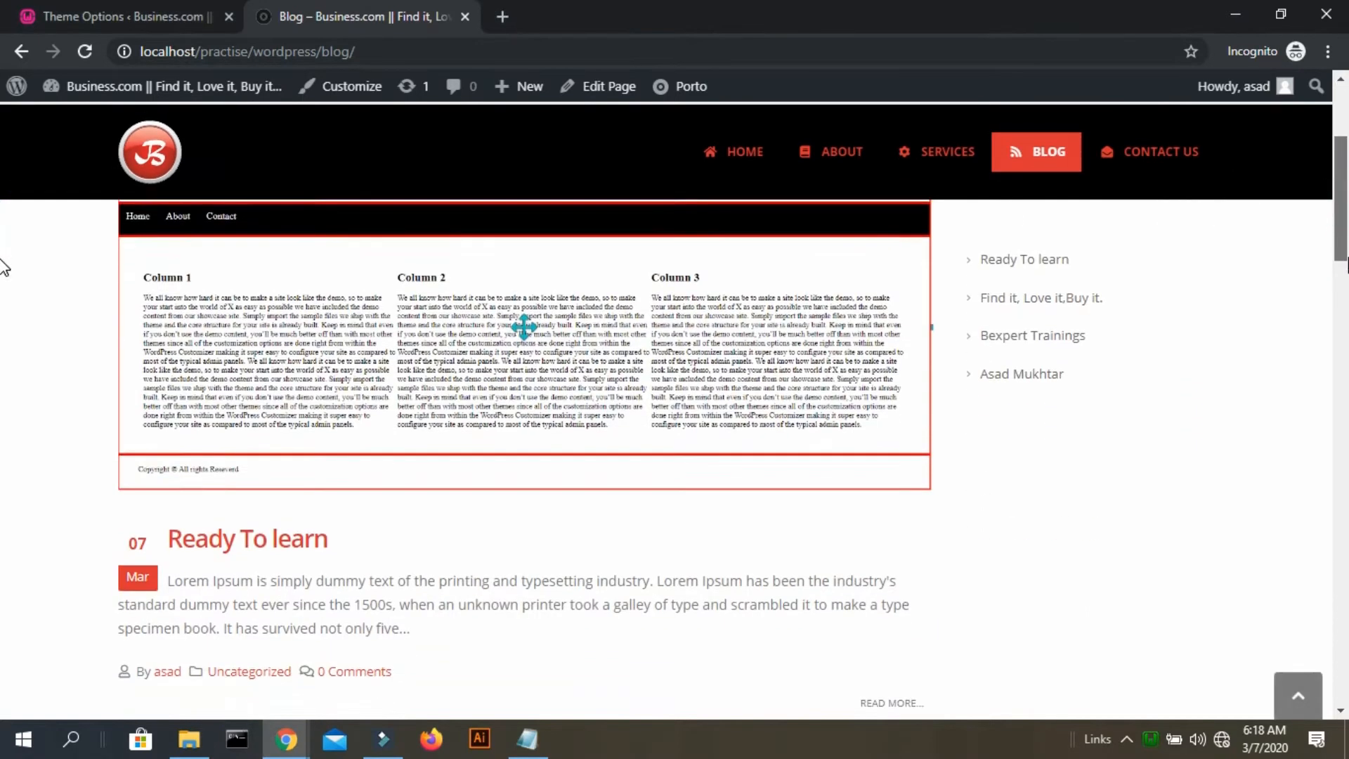
scroll(3, 359, down, 20)
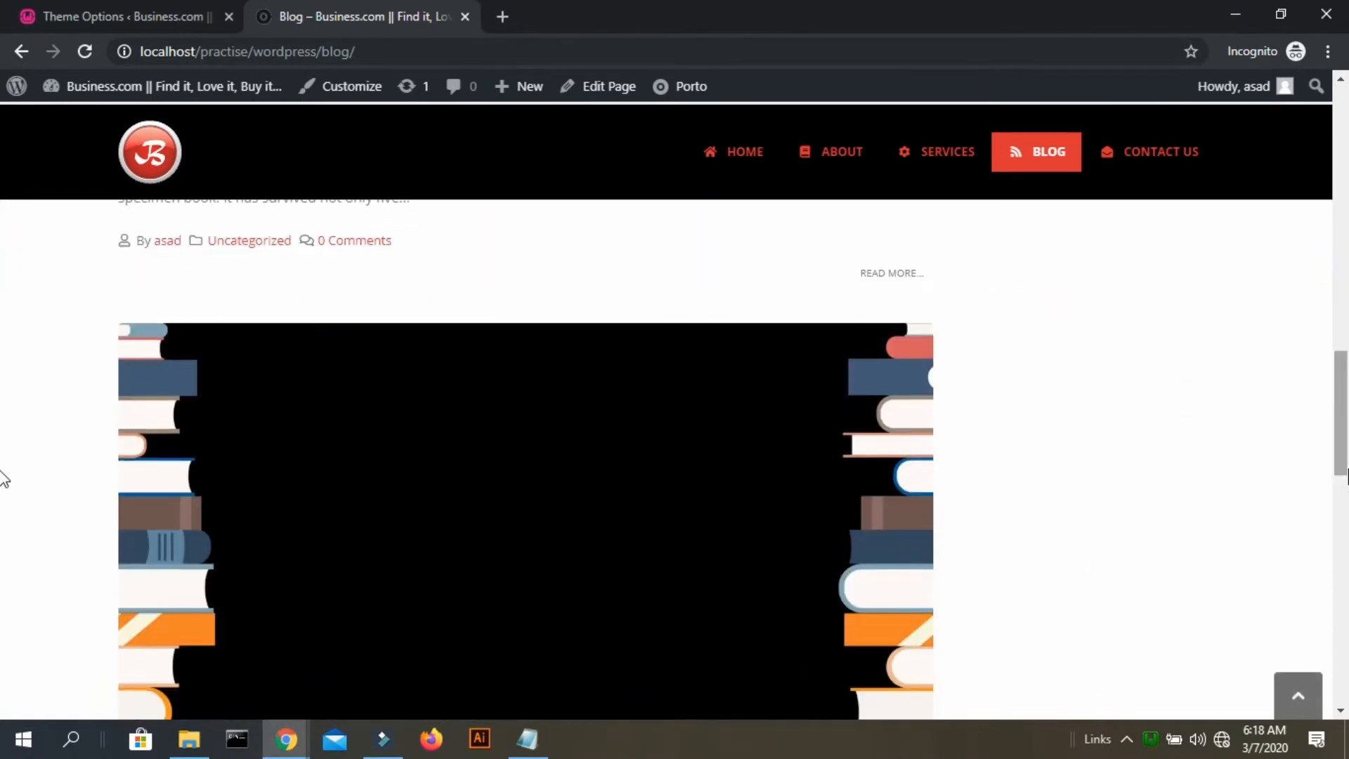
scroll(3, 698, up, 20)
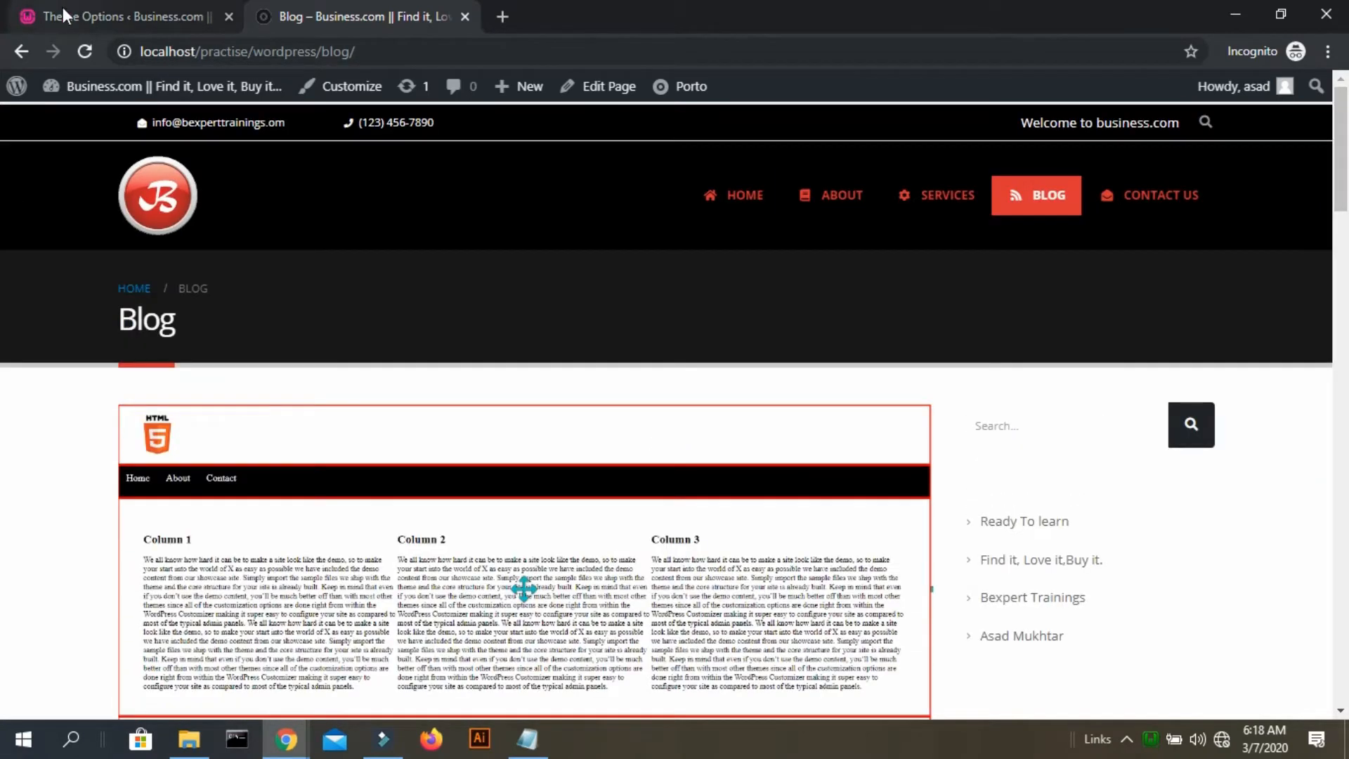
scroll(1018, 541, down, 5)
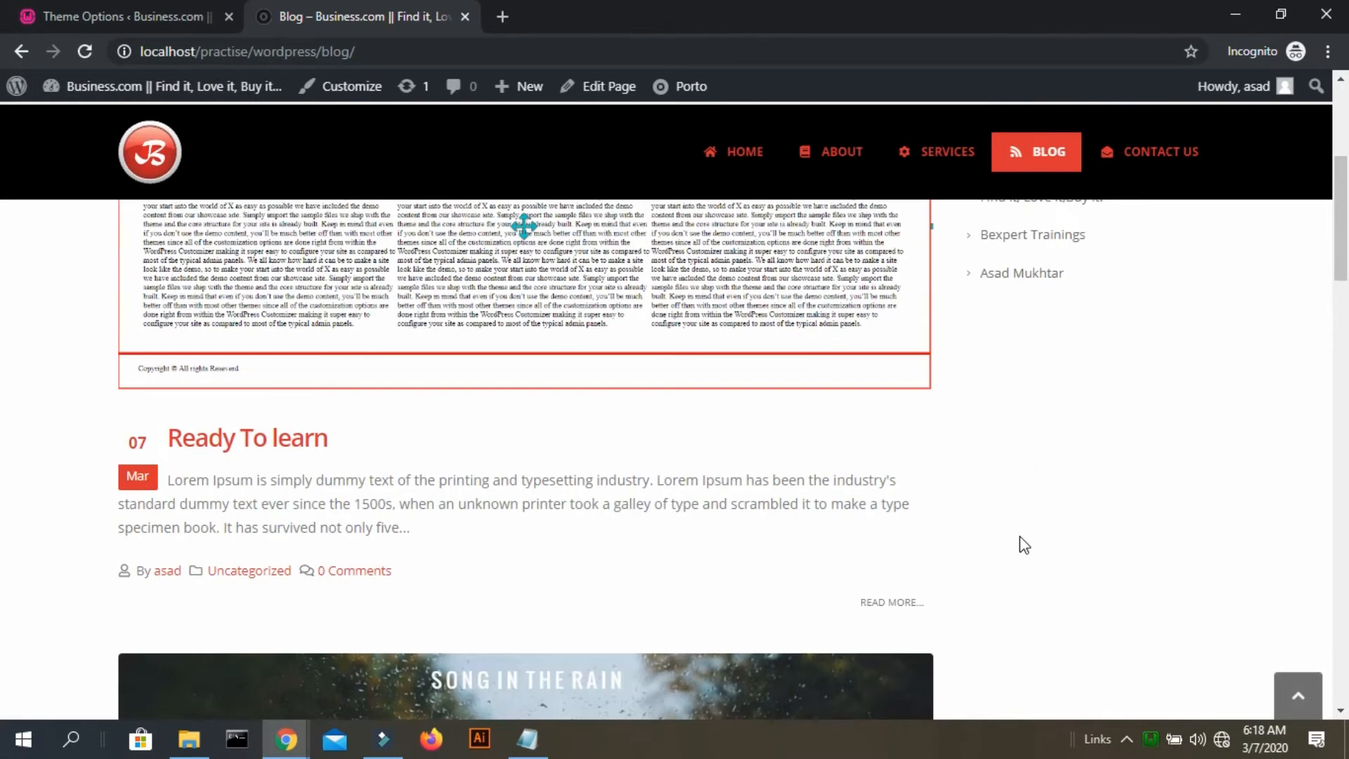
click(1020, 538)
- Open the Blog & Post Archives settings under Post in the Porto theme options
click(164, 13)
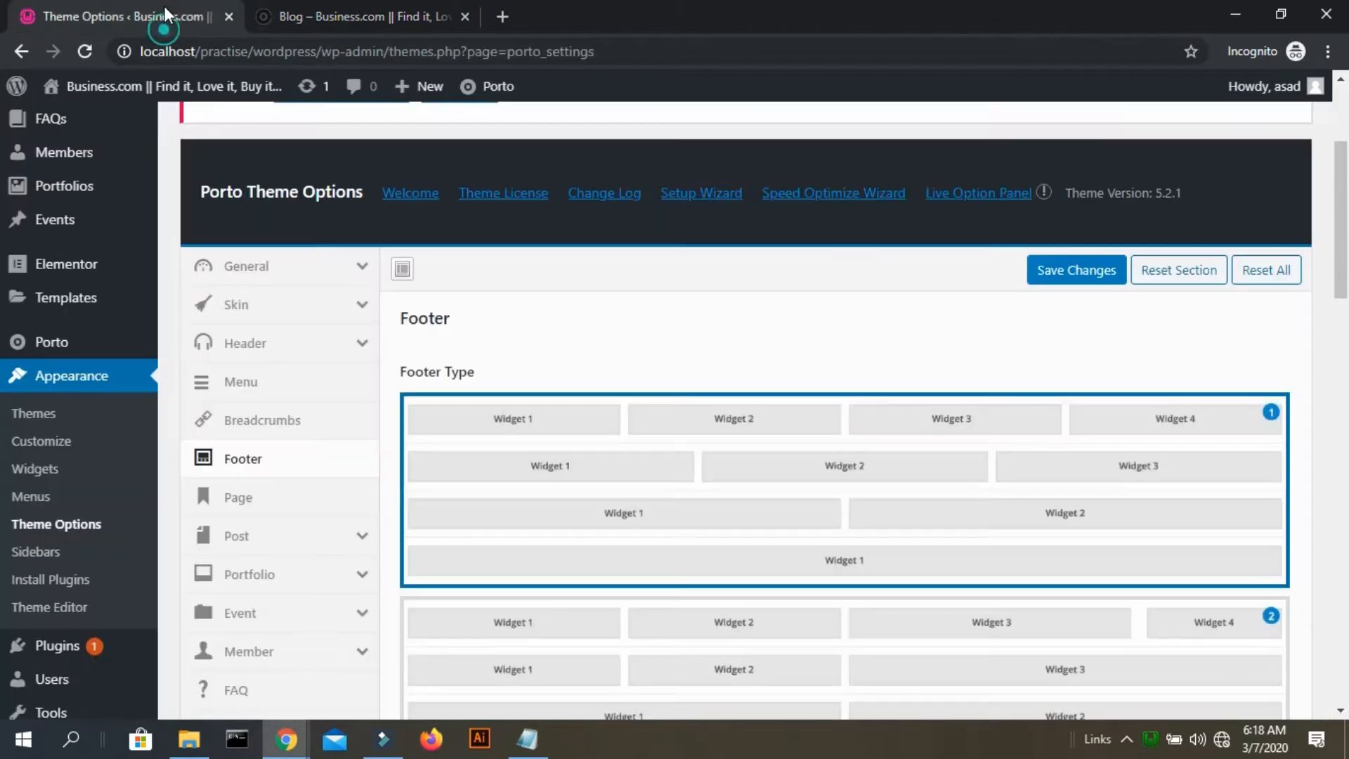
scroll(279, 427, down, 3)
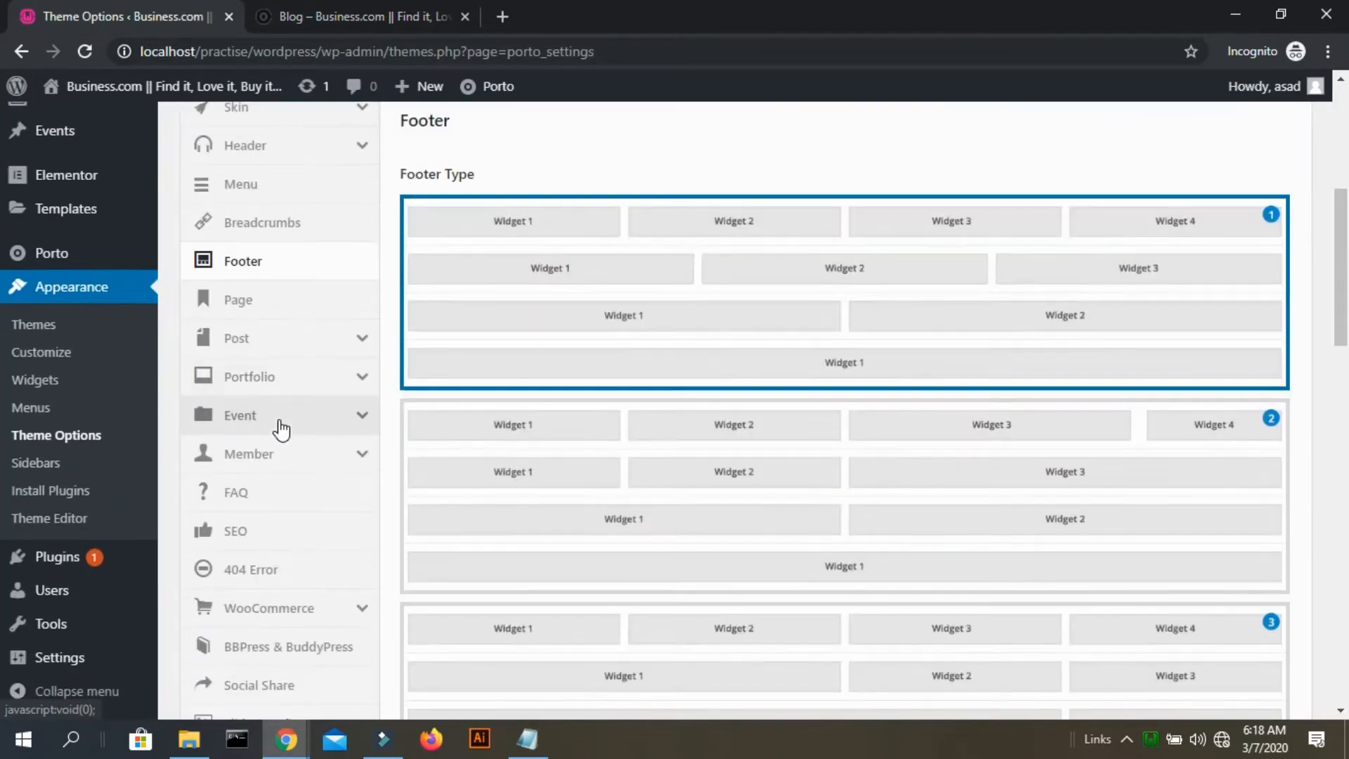
scroll(280, 429, down, 2)
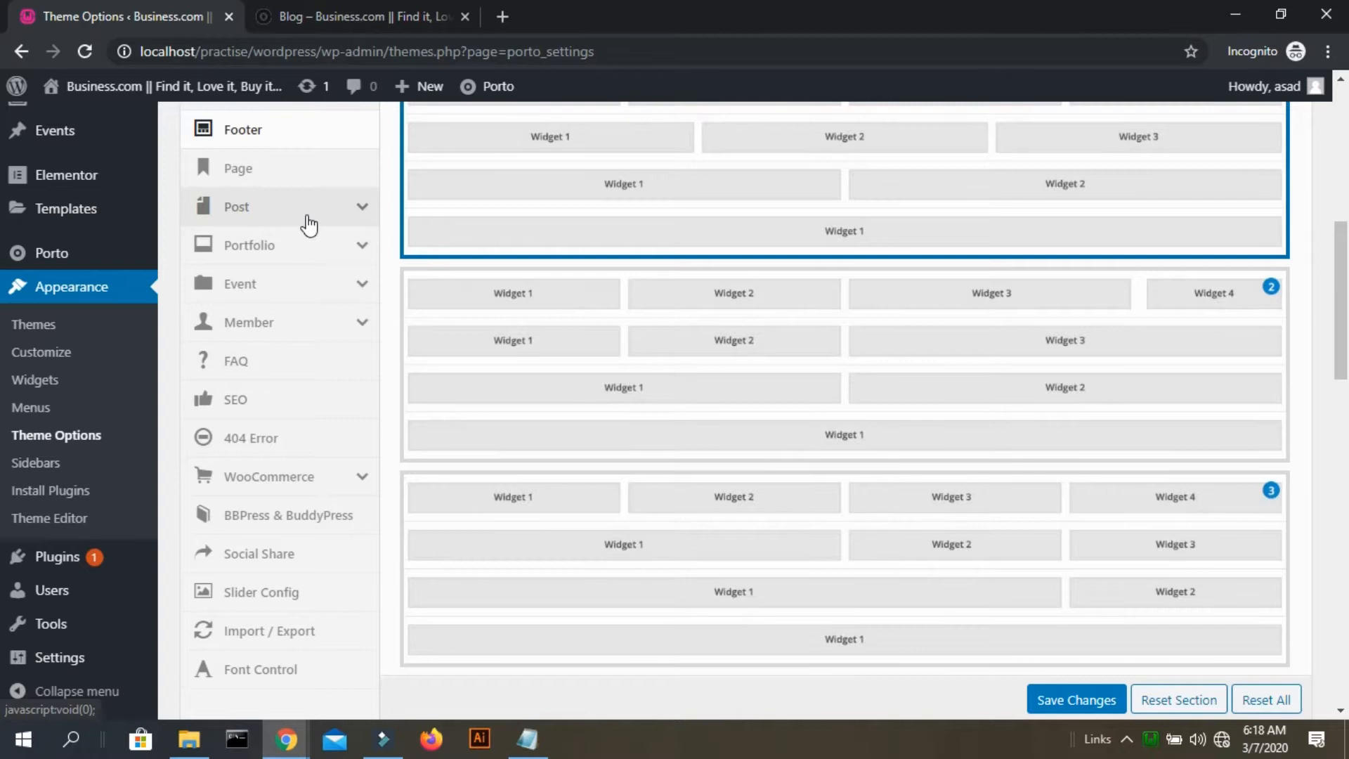
click(306, 215)
click(283, 241)
scroll(629, 297, up, 3)
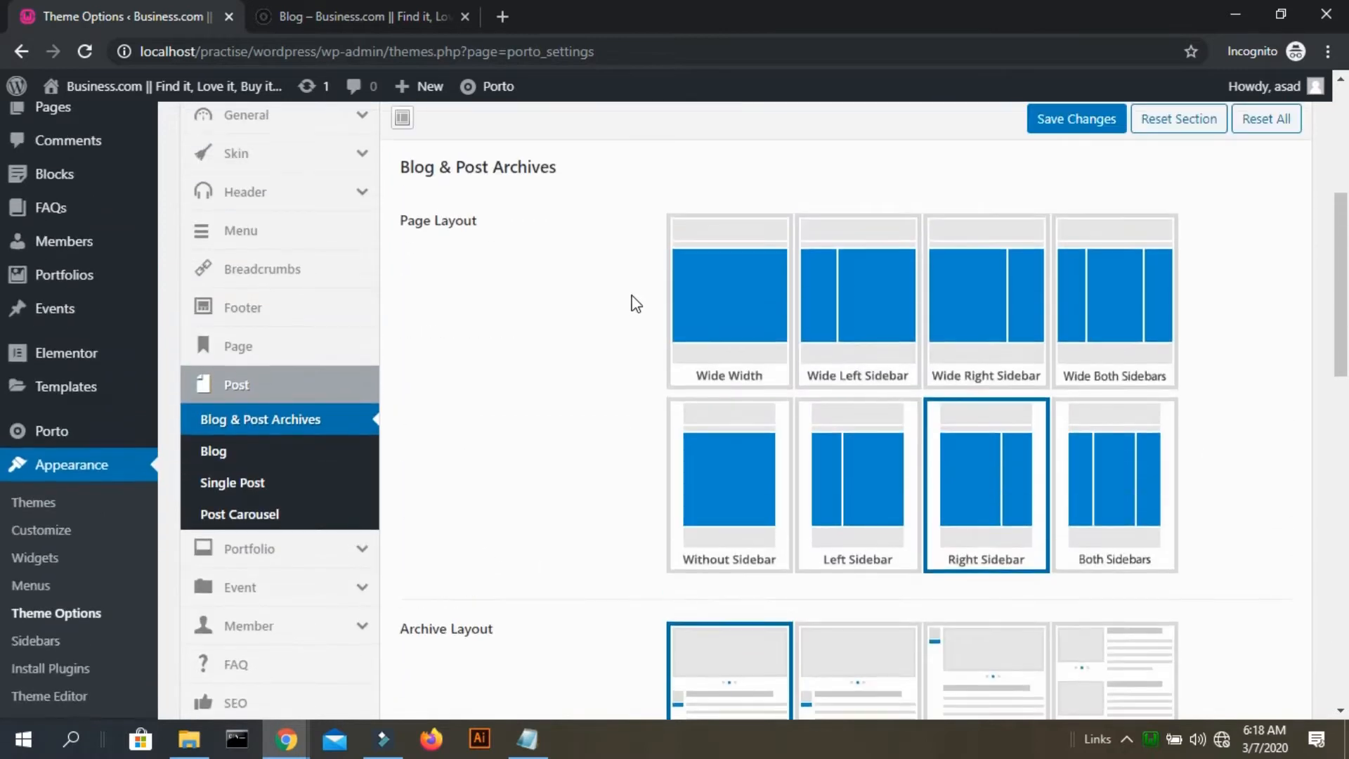
- Set the archive layout of the blog and post archives to Medium and save the theme options
scroll(1020, 425, down, 3)
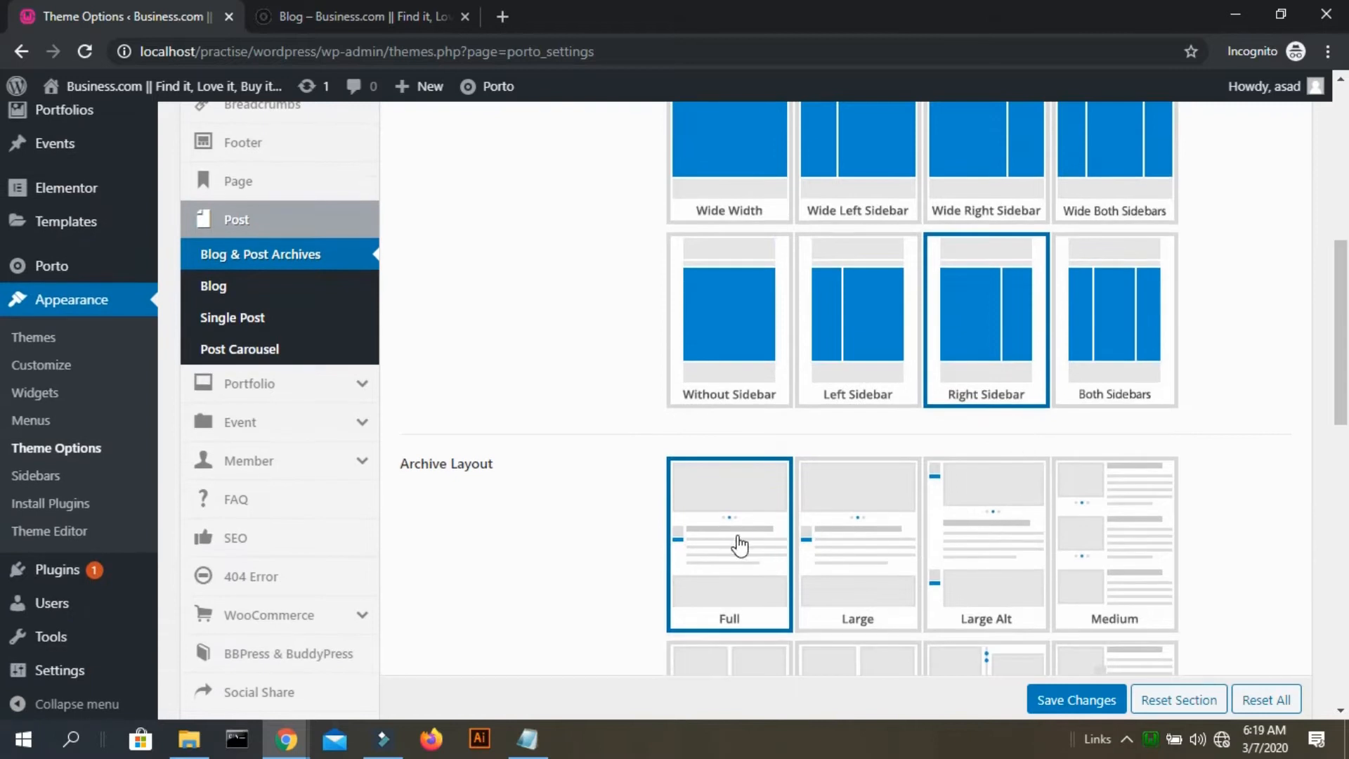
scroll(1108, 546, down, 3)
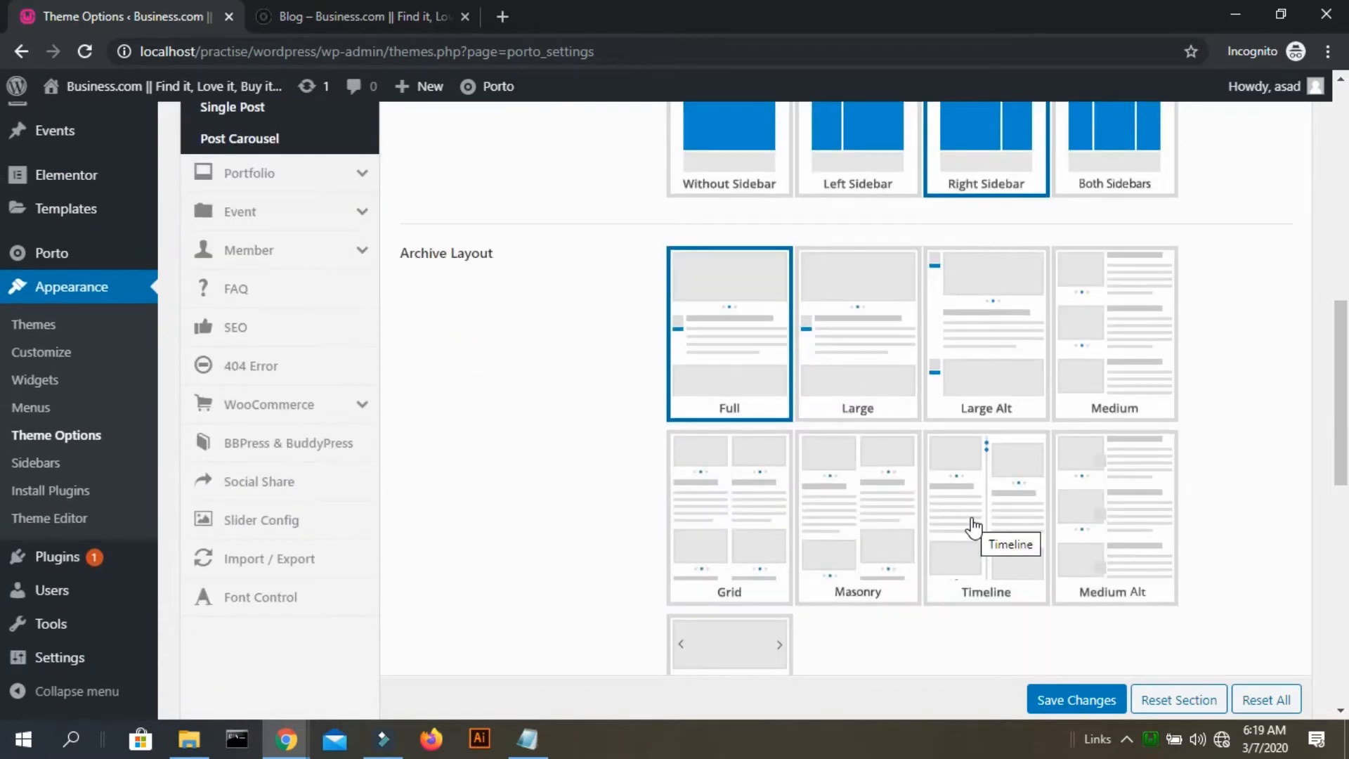
click(973, 527)
click(1100, 374)
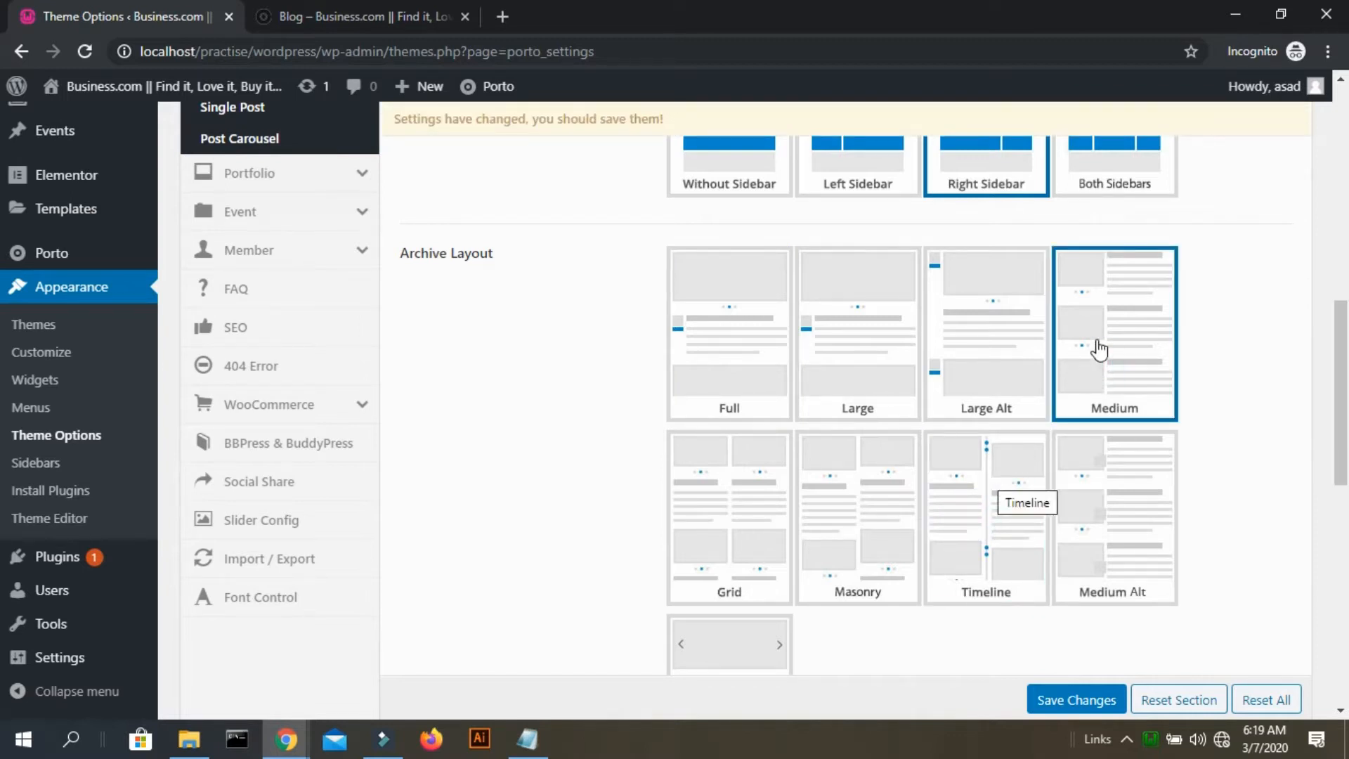
click(1076, 698)
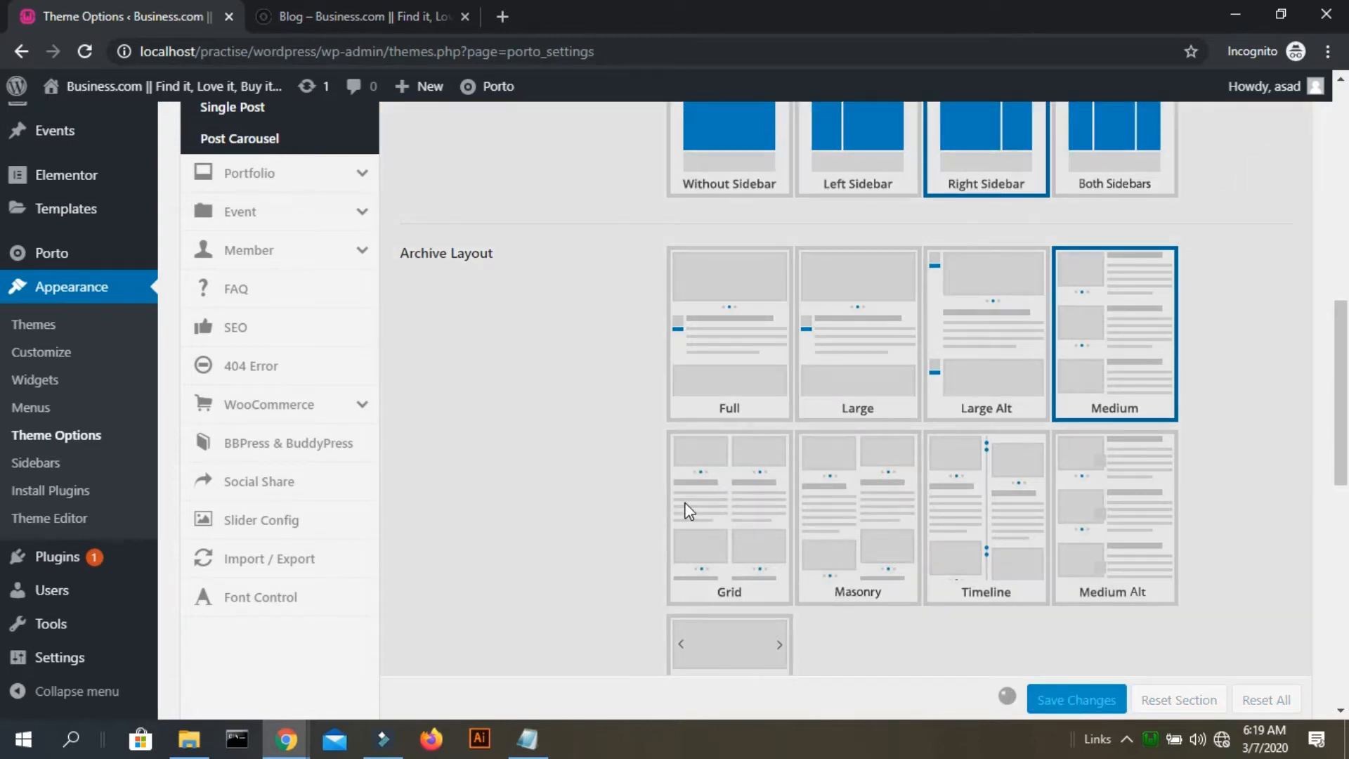
- Check the archive layout of all posts on the site's Blog page
scroll(687, 512, down, 7)
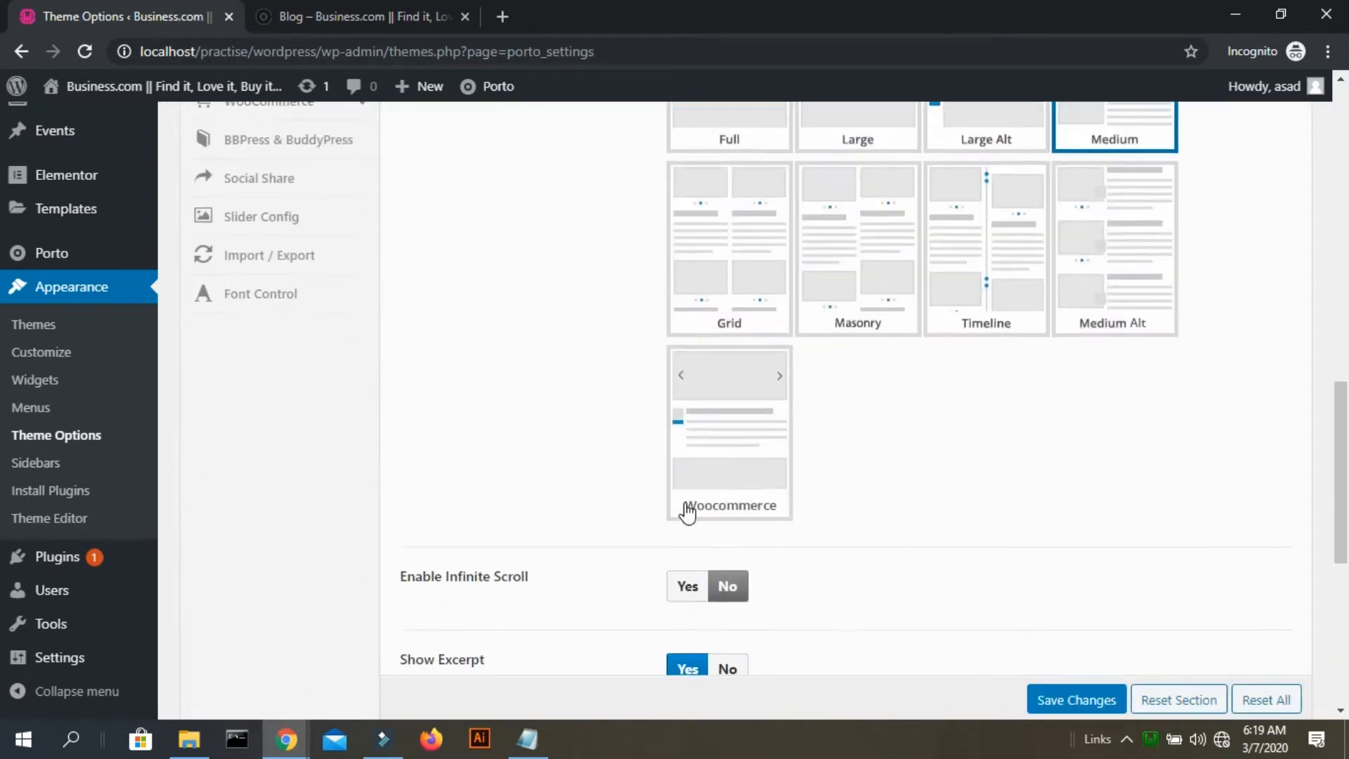
click(387, 19)
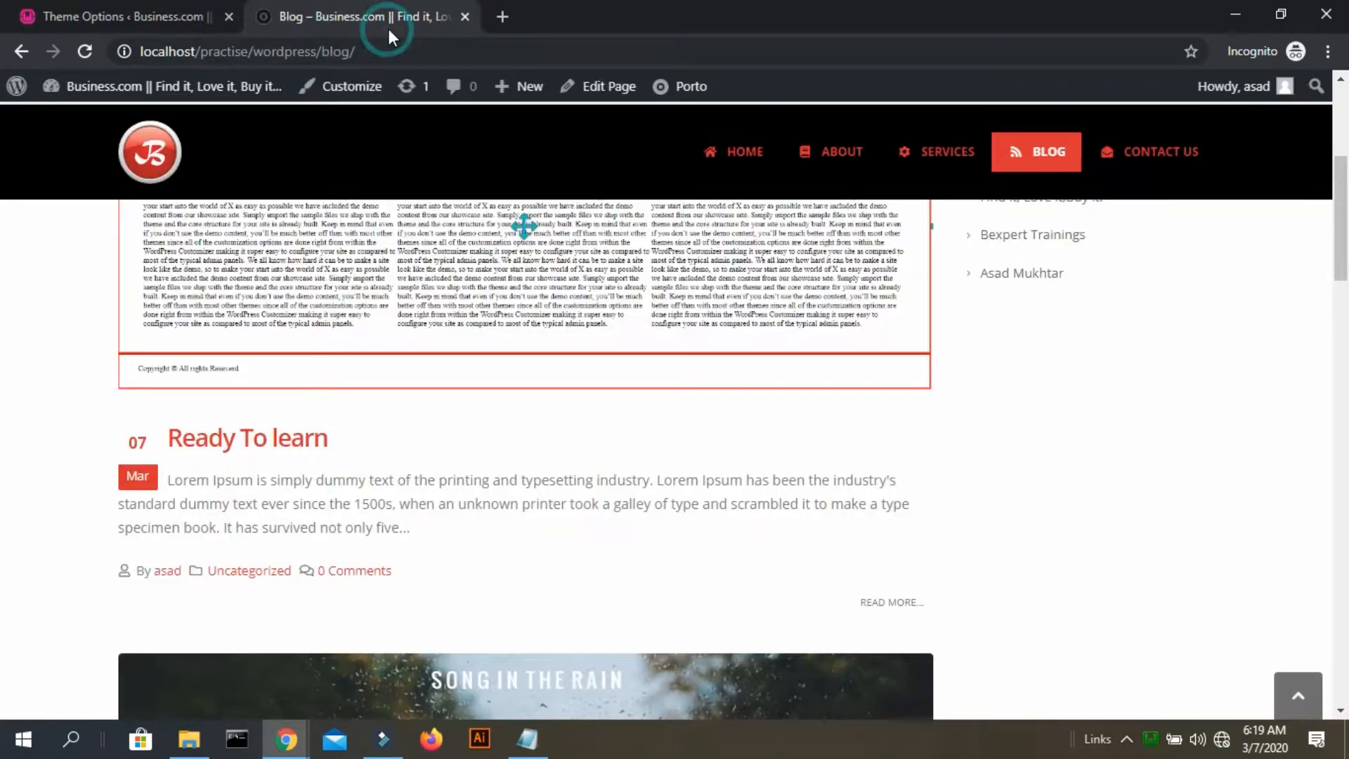
scroll(525, 429, up, 5)
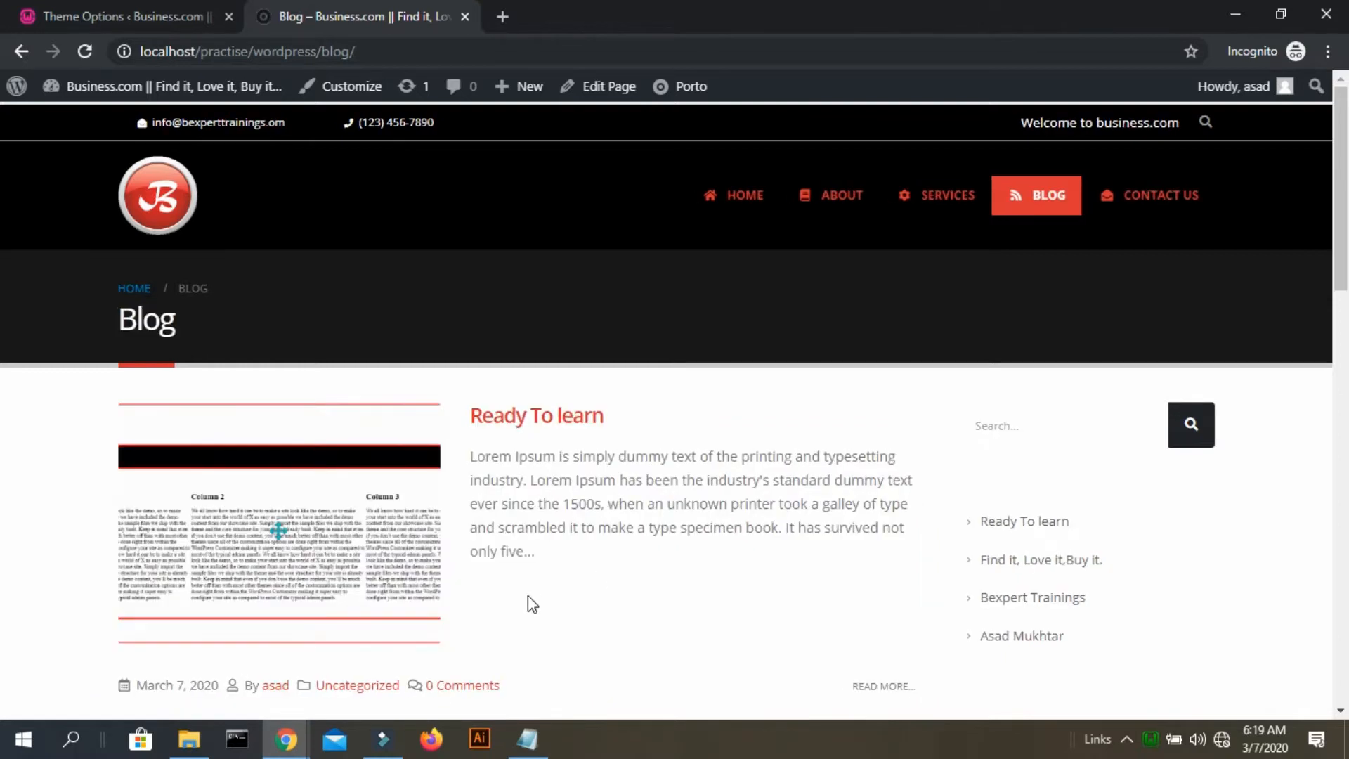
scroll(528, 602, down, 8)
scroll(529, 596, down, 7)
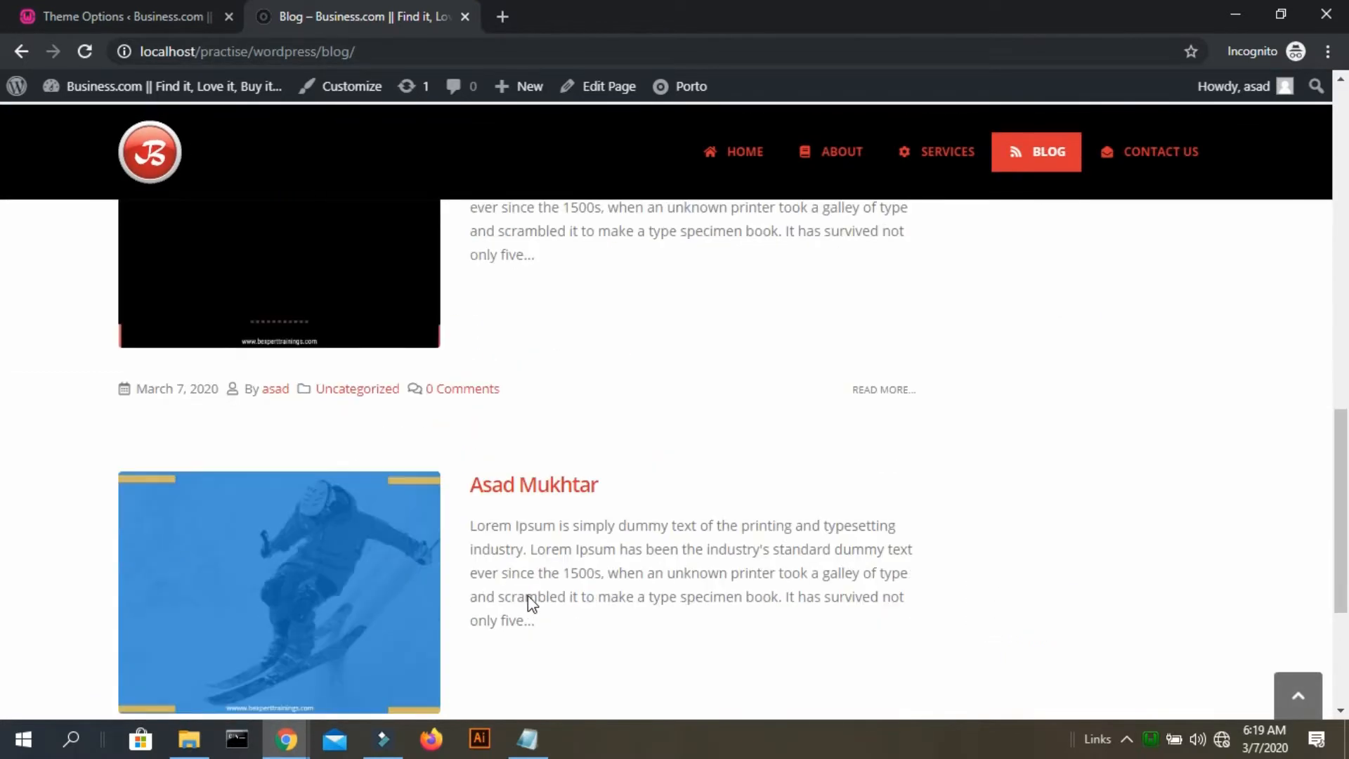
scroll(660, 548, up, 15)
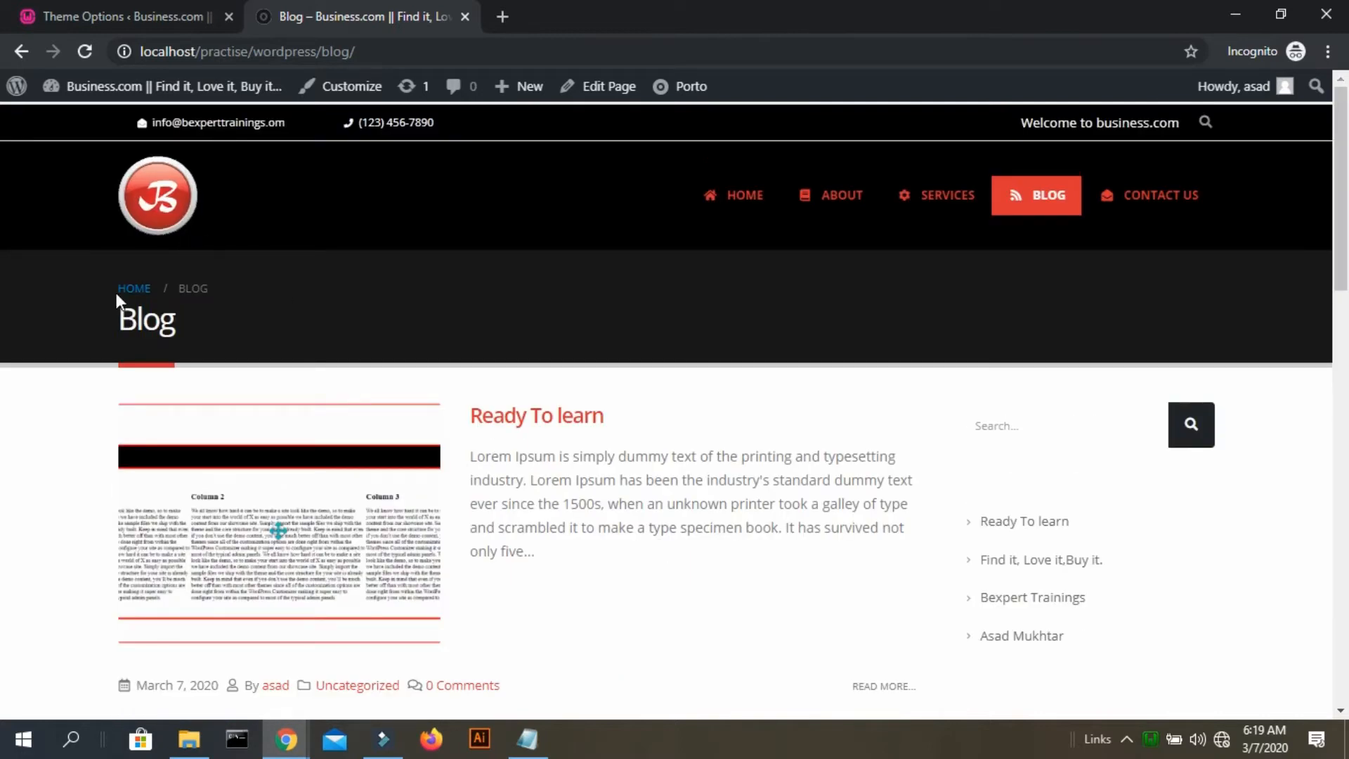
- Set the breadcrumbs type to the slim style with a home icon, save the theme options and reload the Blog page
click(126, 27)
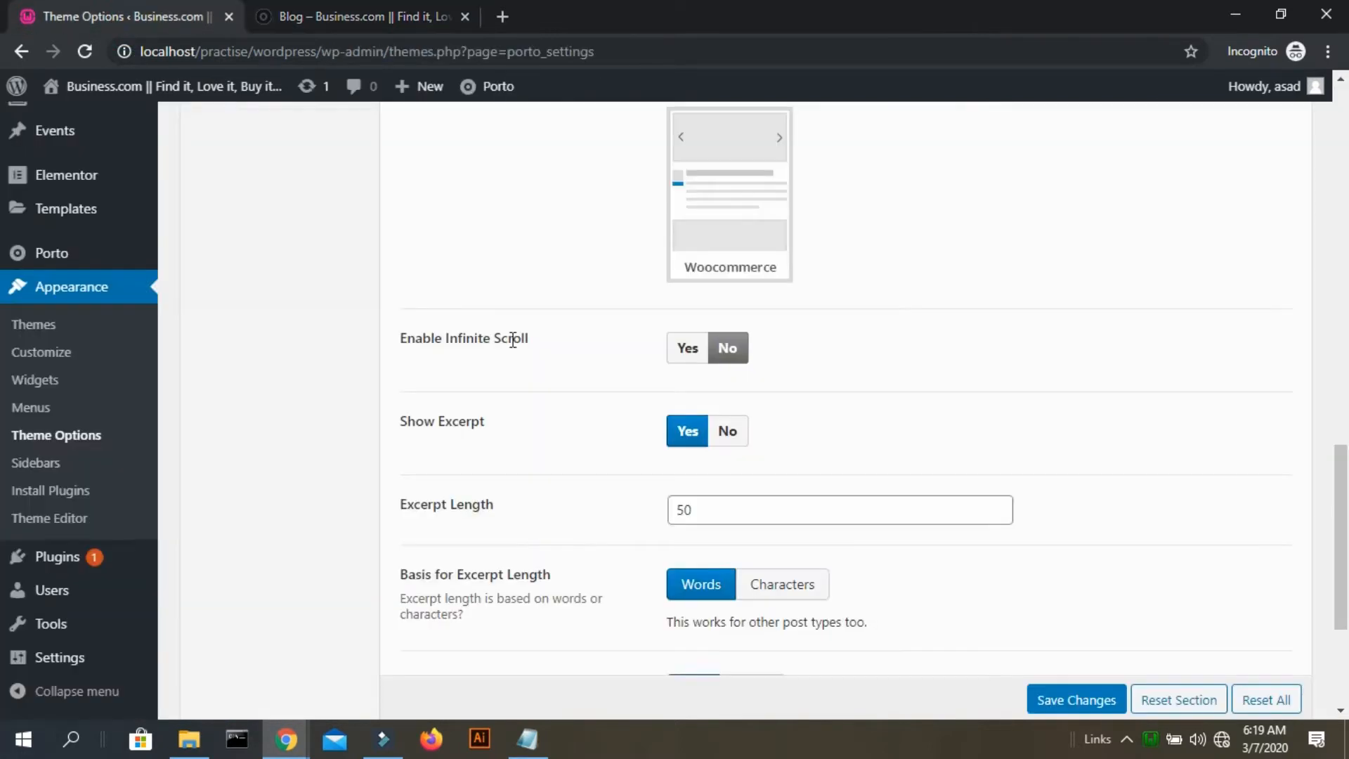
scroll(515, 347, up, 10)
scroll(511, 339, down, 3)
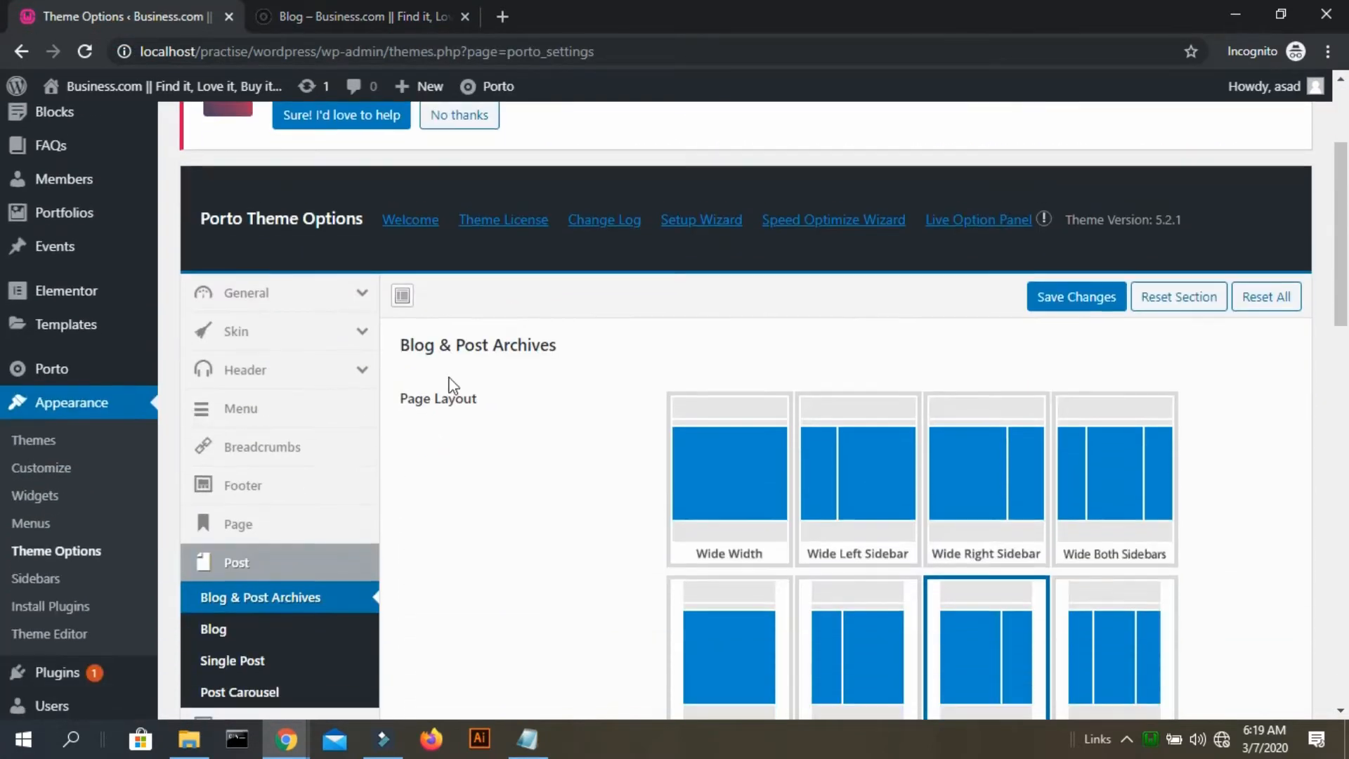
click(288, 450)
scroll(640, 533, down, 2)
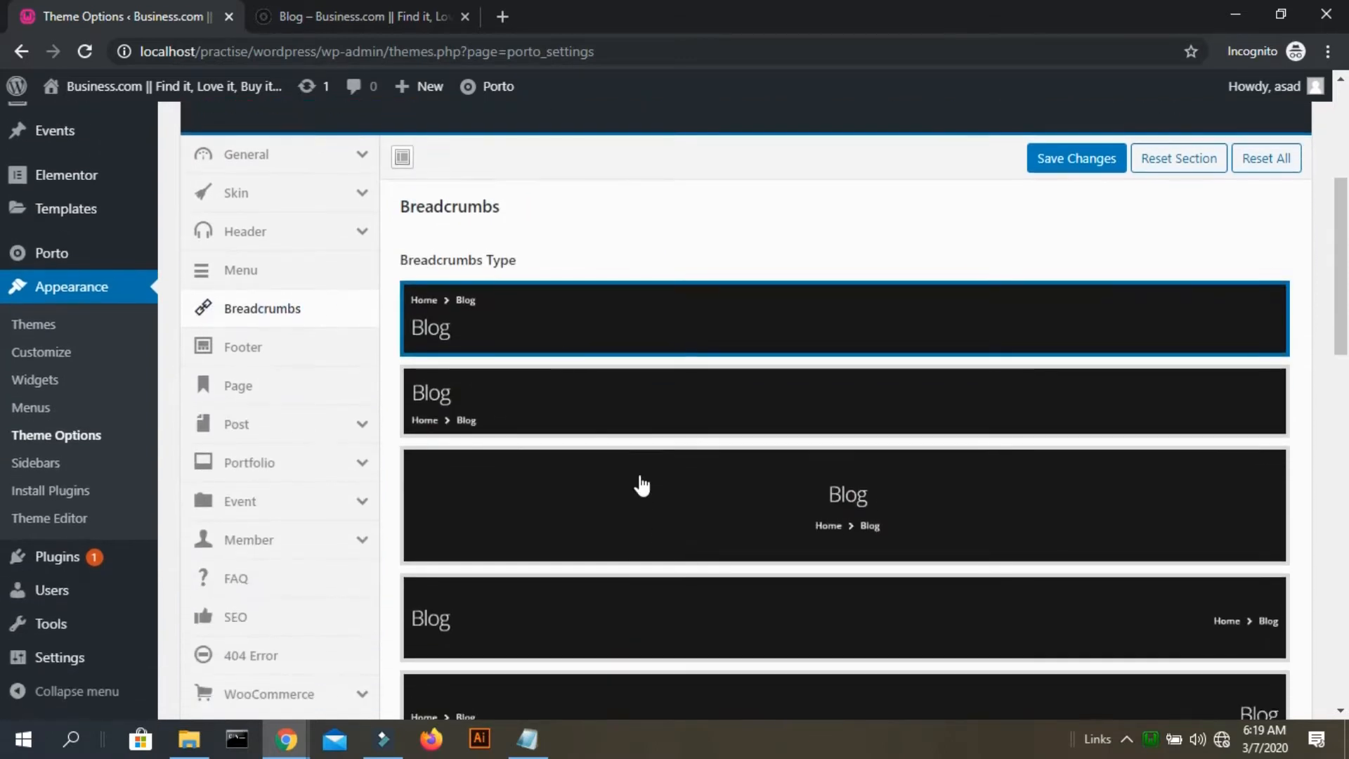
scroll(595, 505, down, 3)
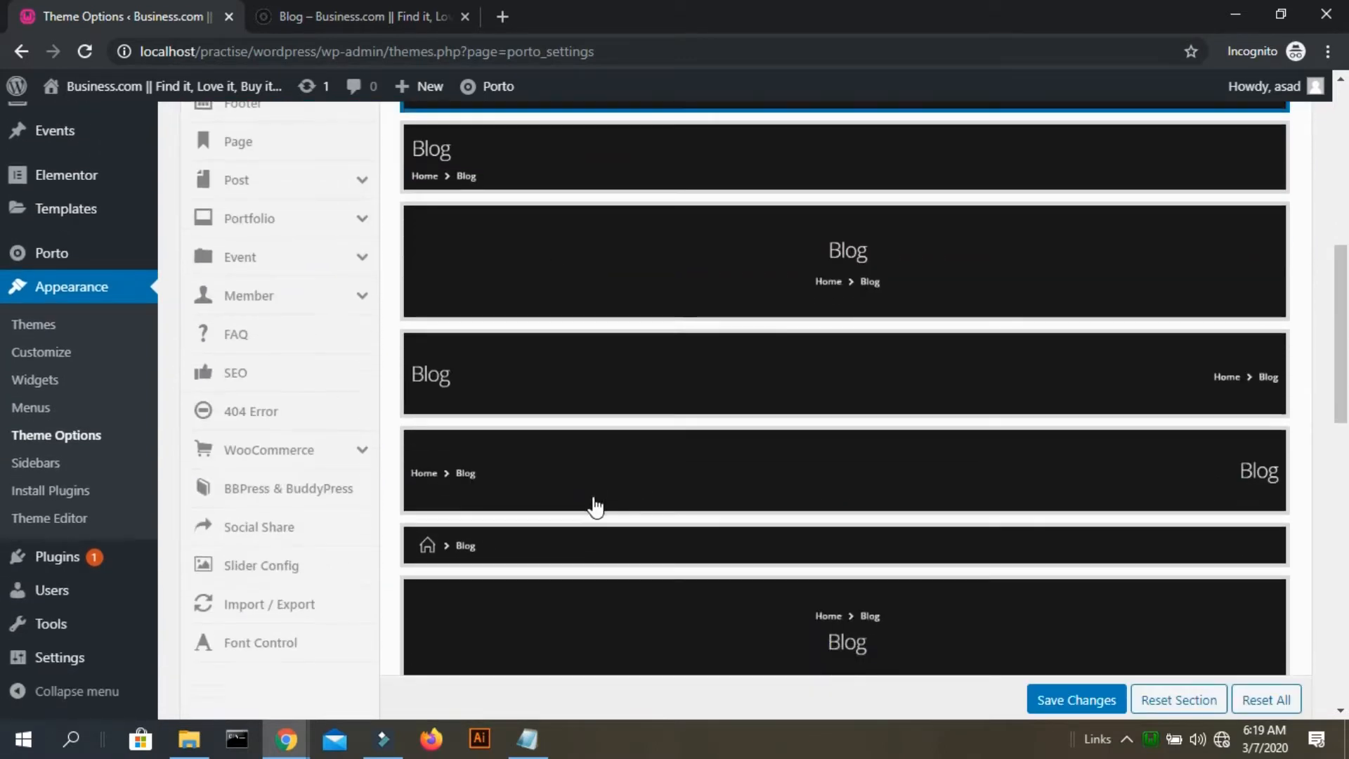
click(571, 552)
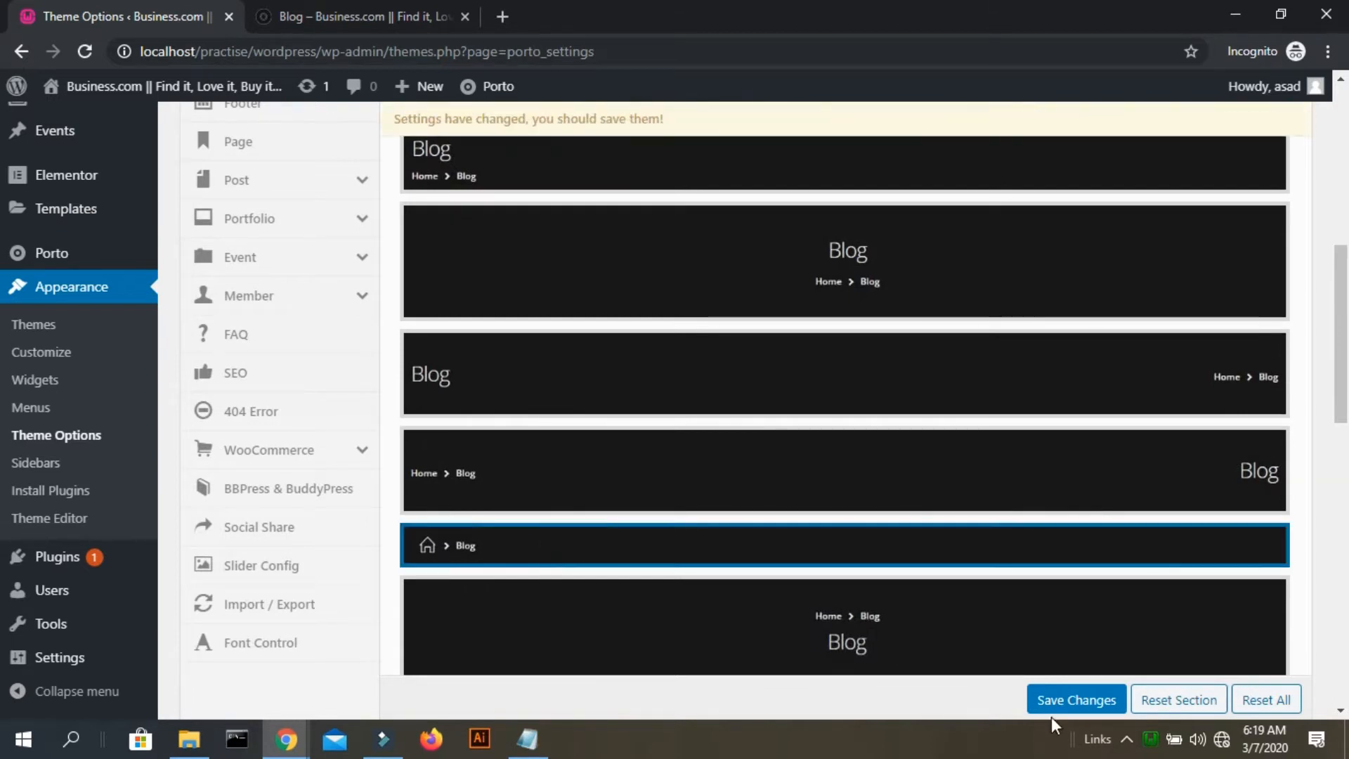
click(1069, 700)
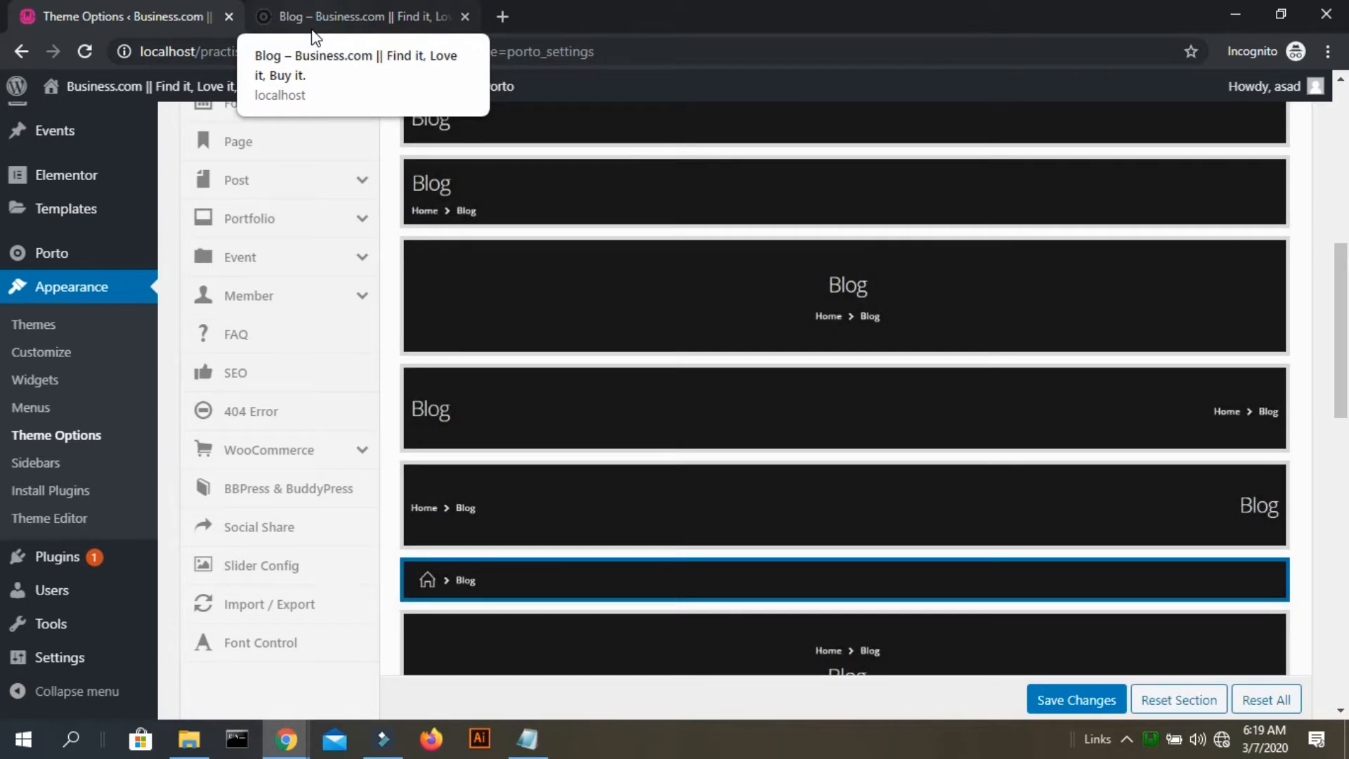
click(312, 28)
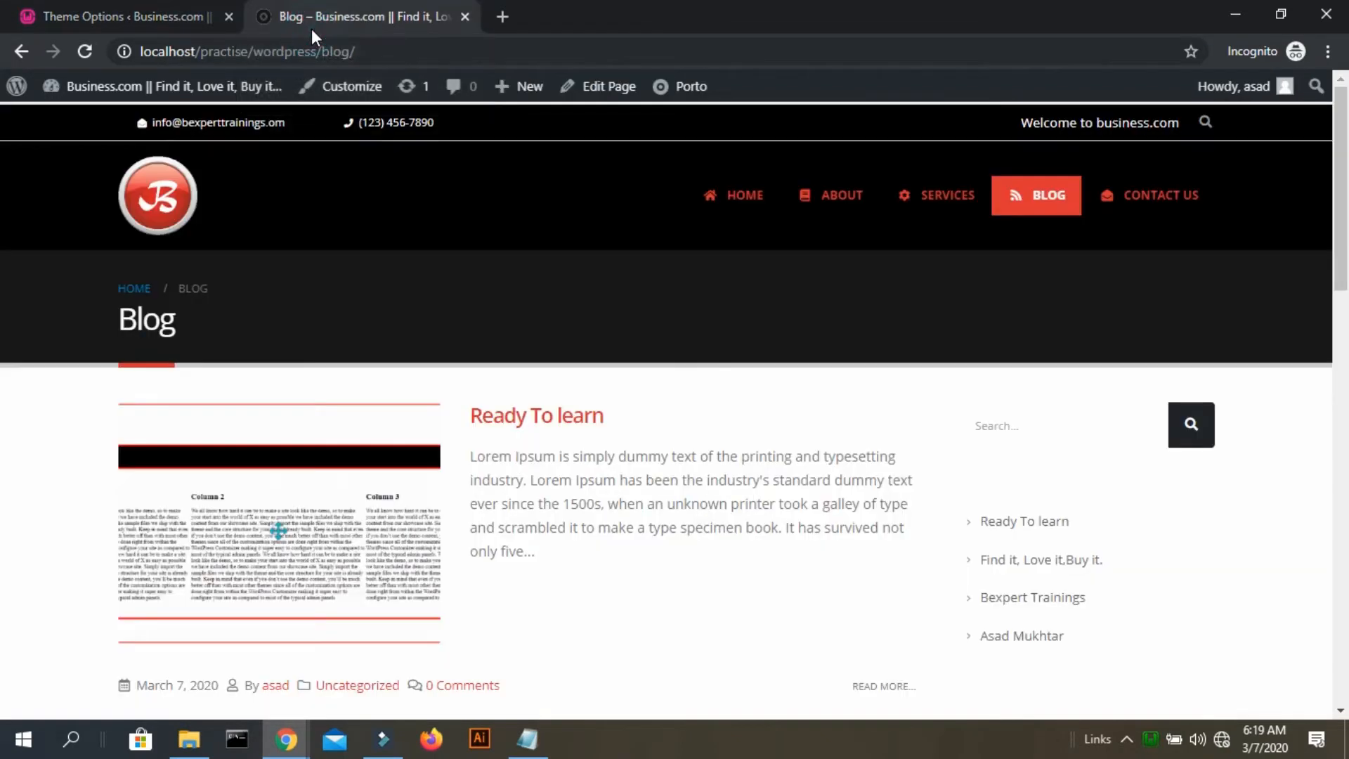
key(F5)
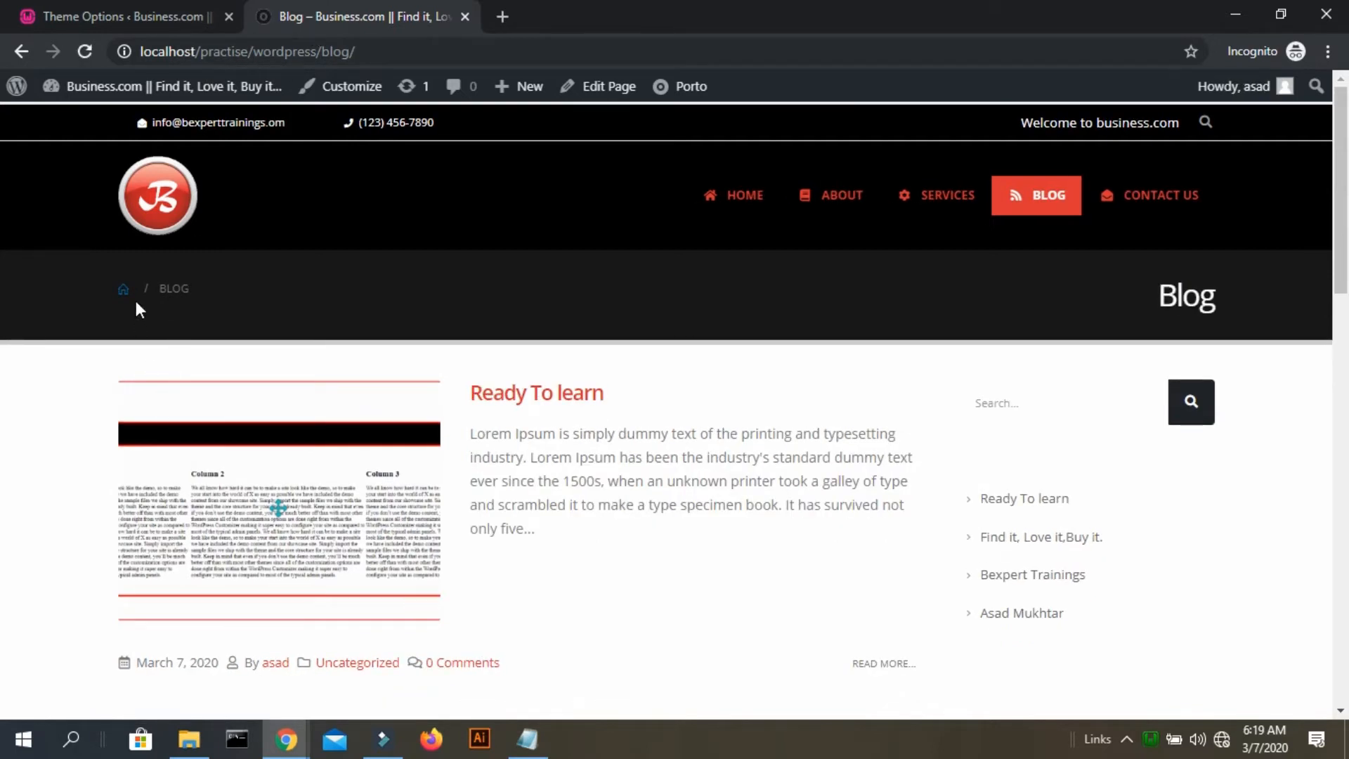
- Open the Breadcrumbs settings of the Skin section in the Porto theme options
click(137, 12)
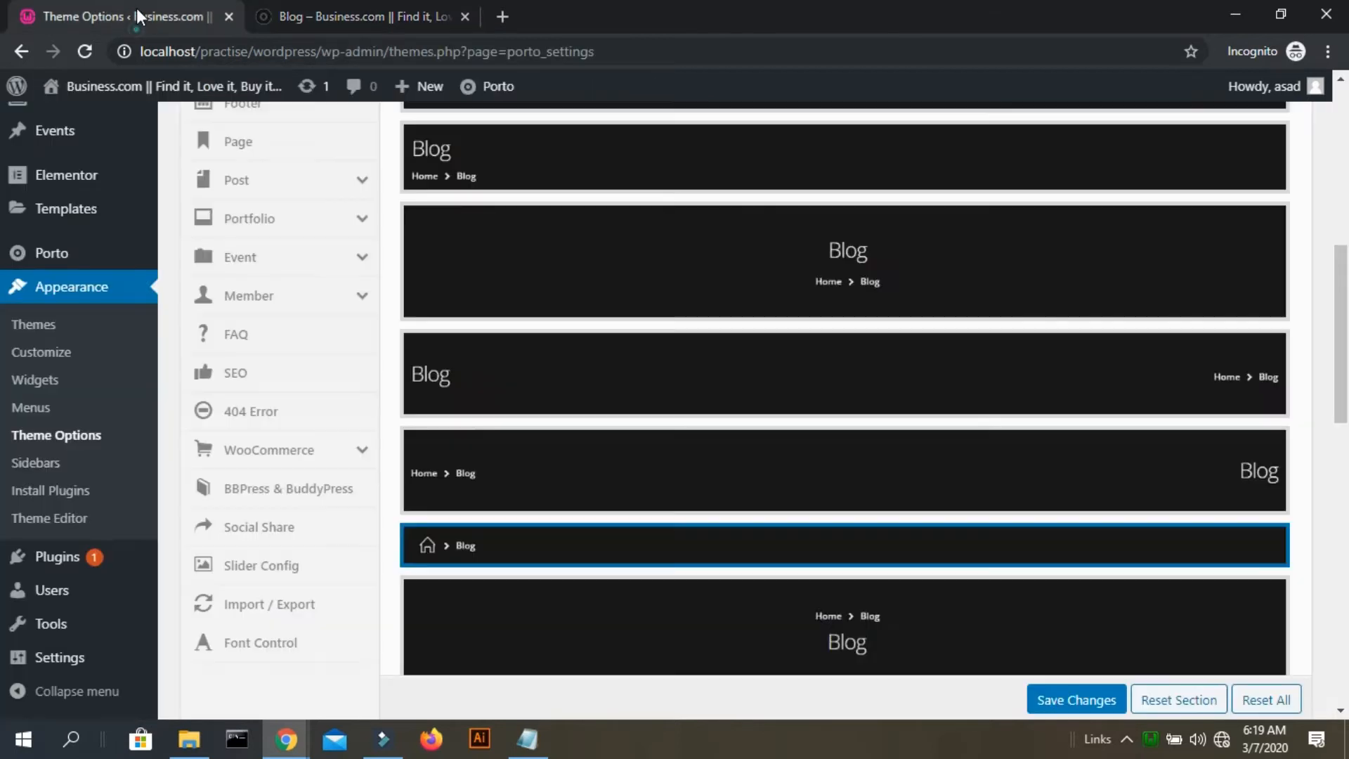
scroll(458, 373, up, 5)
scroll(453, 367, down, 2)
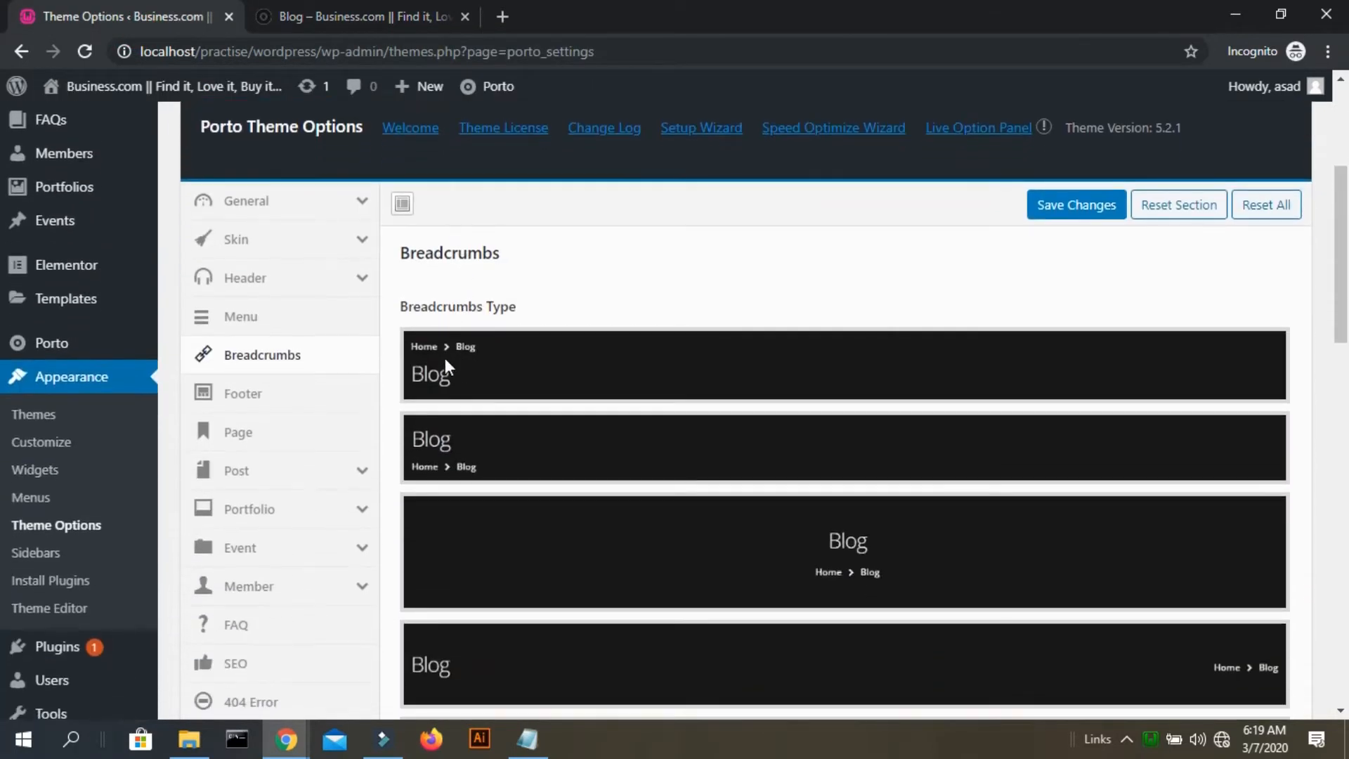
click(306, 247)
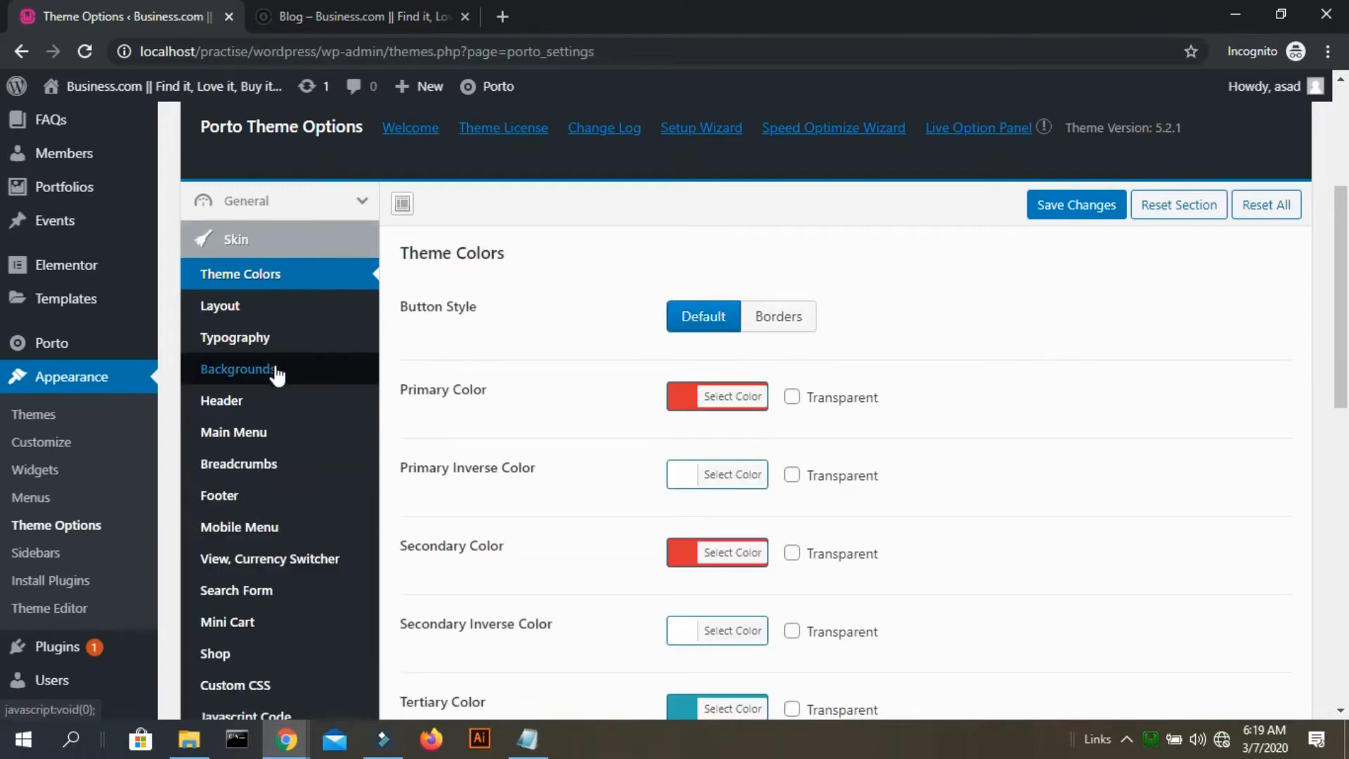
click(276, 464)
scroll(755, 381, down, 2)
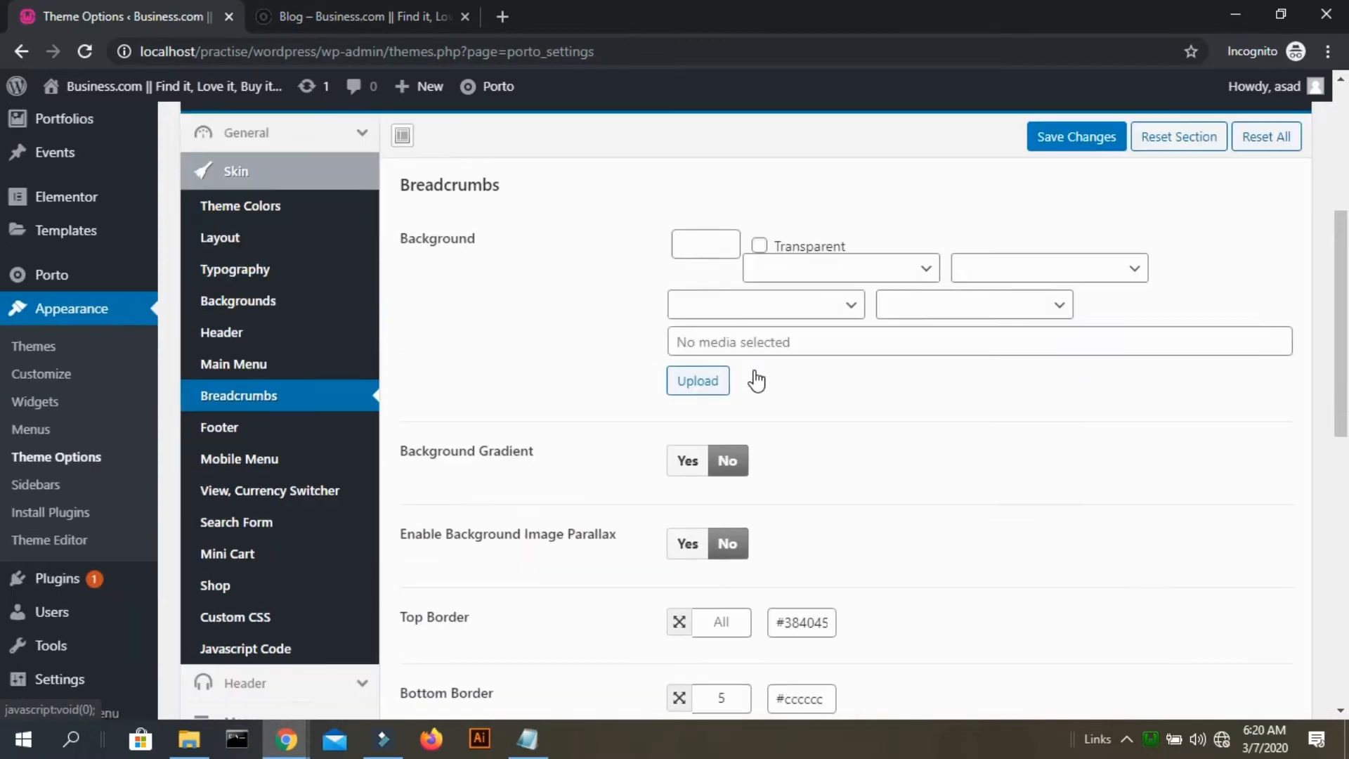
- Set the breadcrumbs link color to red #dd3333, save the theme options and return to the Blog page
scroll(753, 369, down, 3)
scroll(753, 373, up, 2)
scroll(755, 372, down, 4)
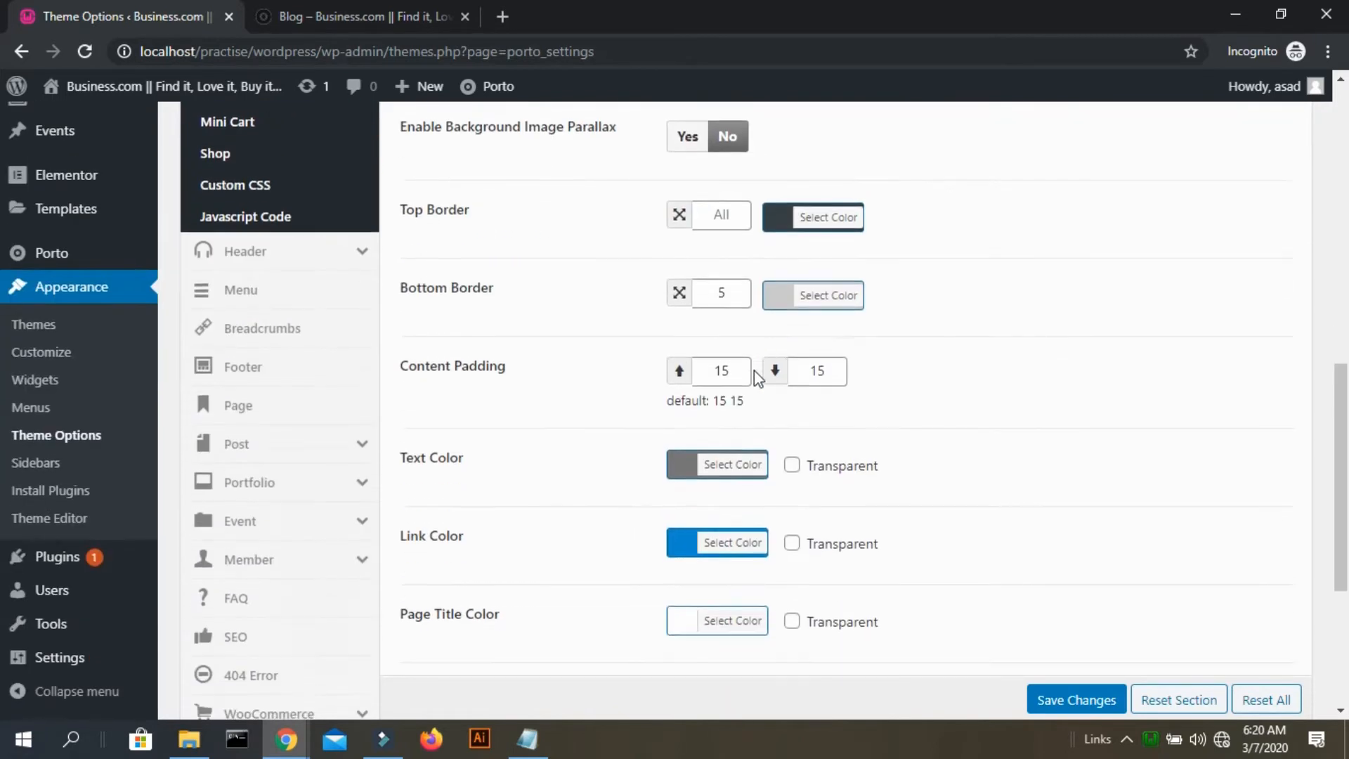
click(690, 555)
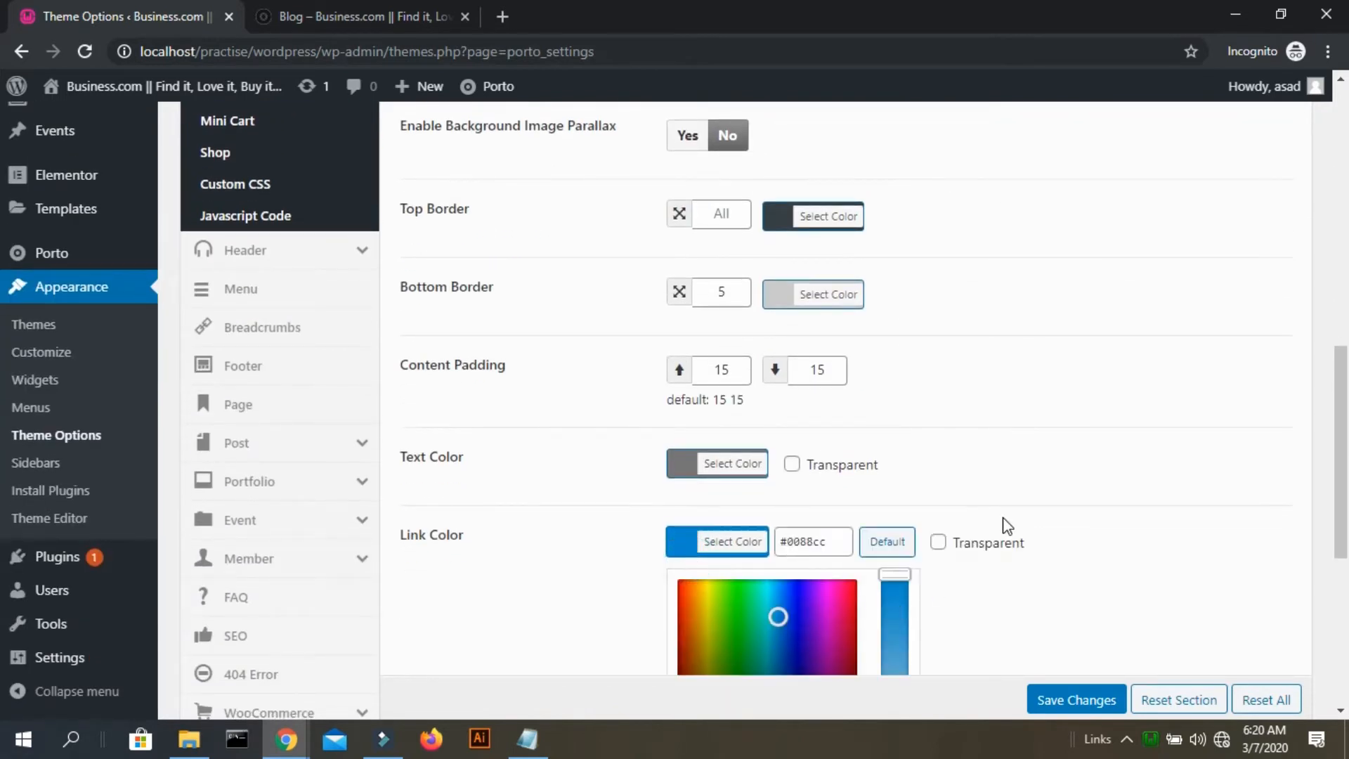
scroll(1002, 524, down, 3)
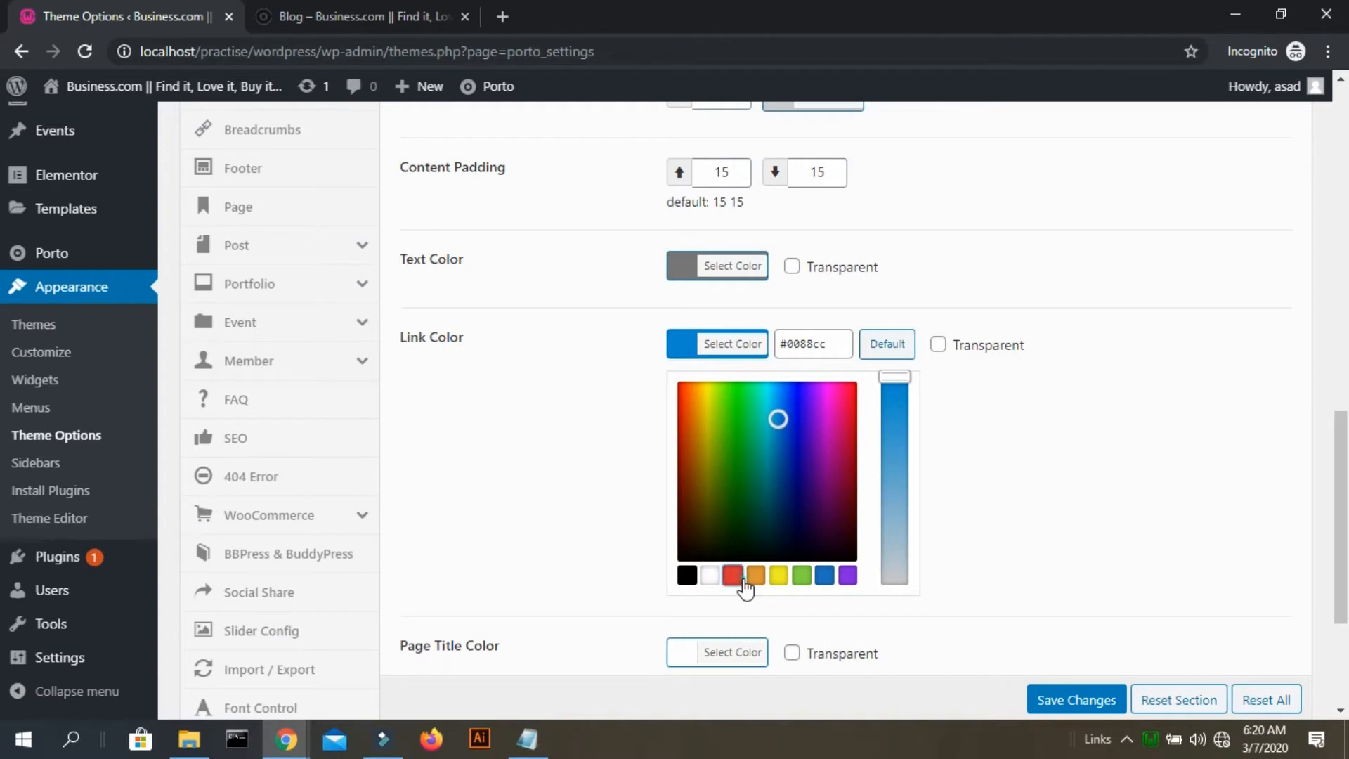
click(733, 576)
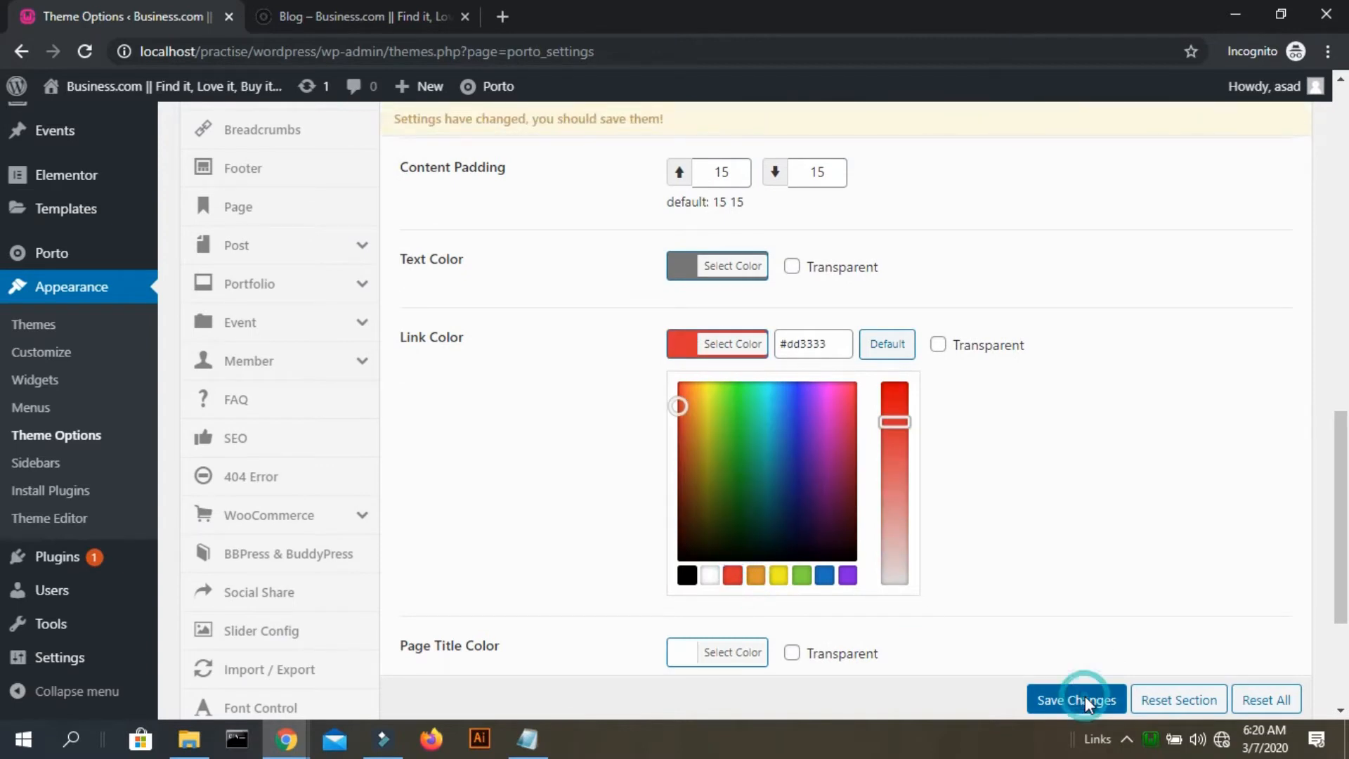
click(1085, 701)
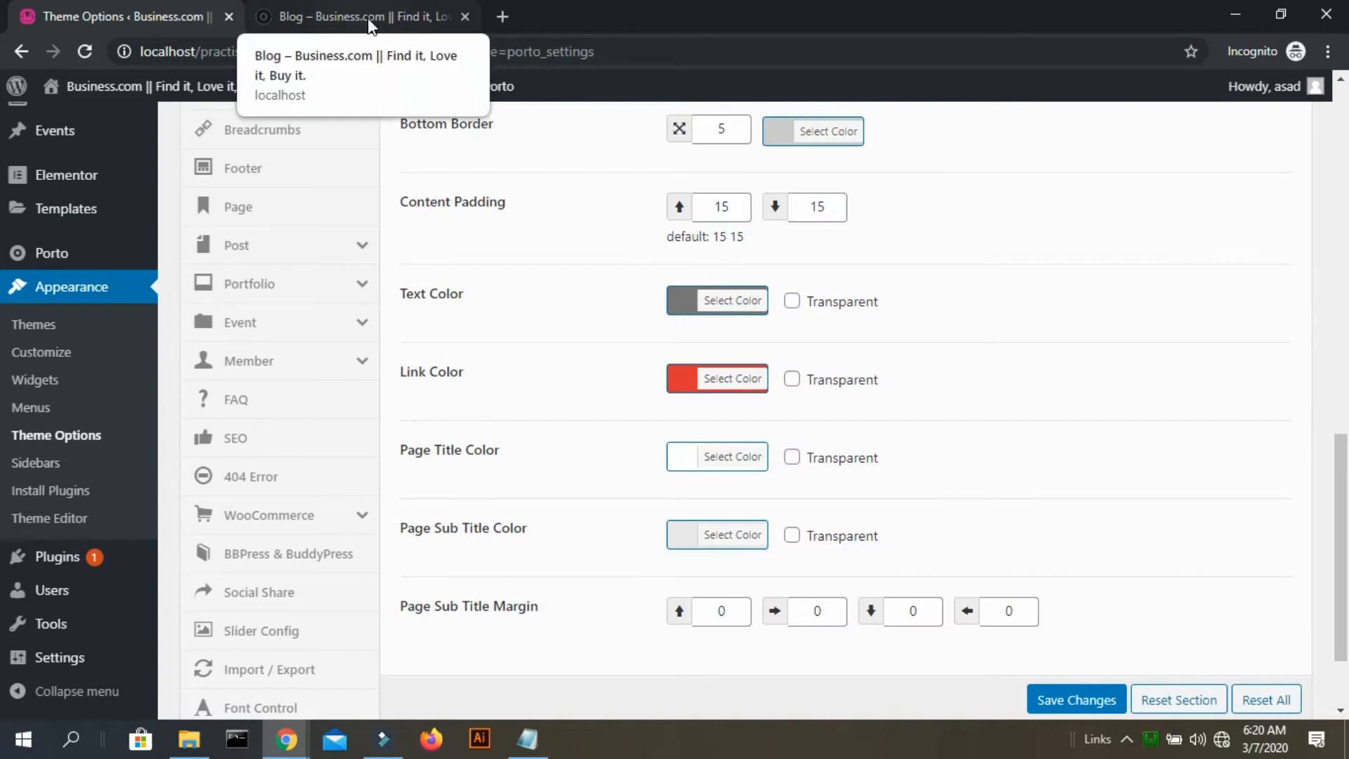
click(368, 19)
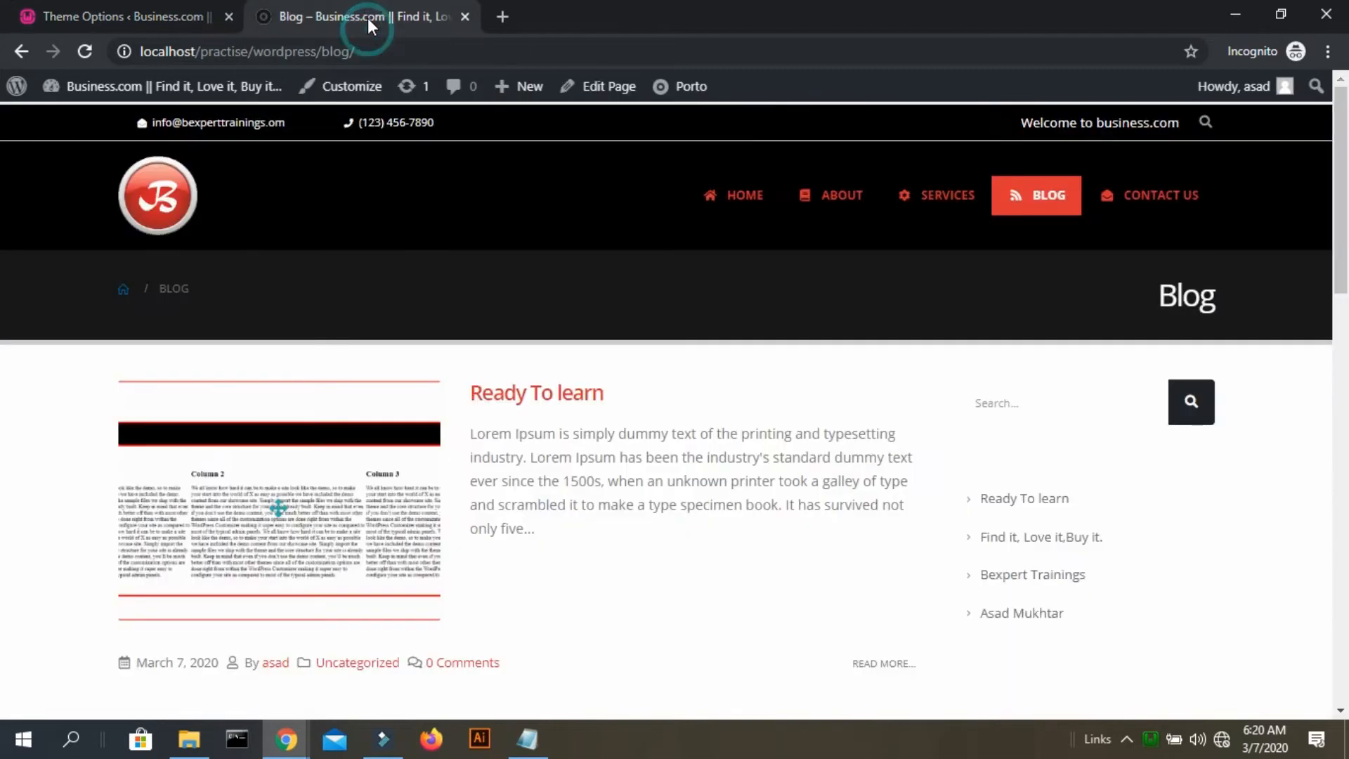
- Reload the Blog page and check the breadcrumbs link color and the post list down to the footer
key(F5)
scroll(740, 461, down, 14)
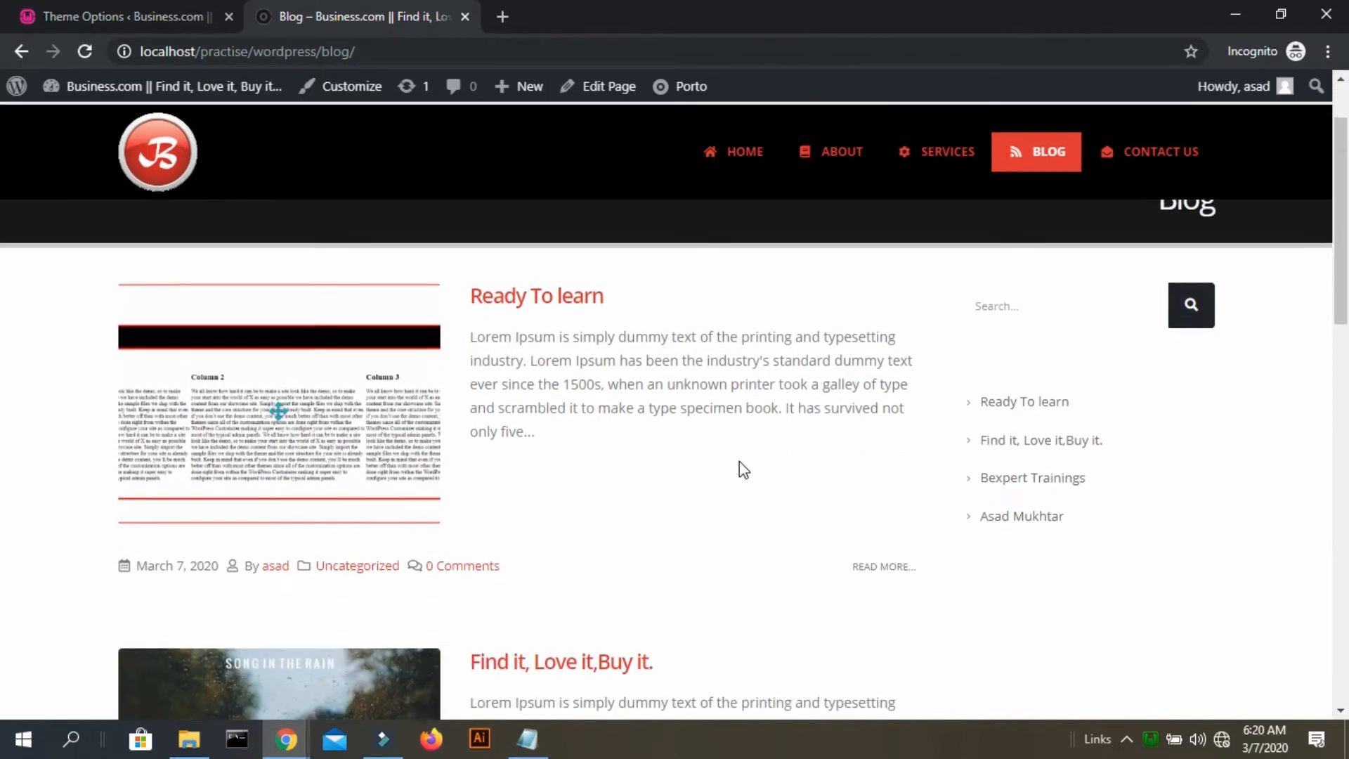
scroll(739, 461, down, 3)
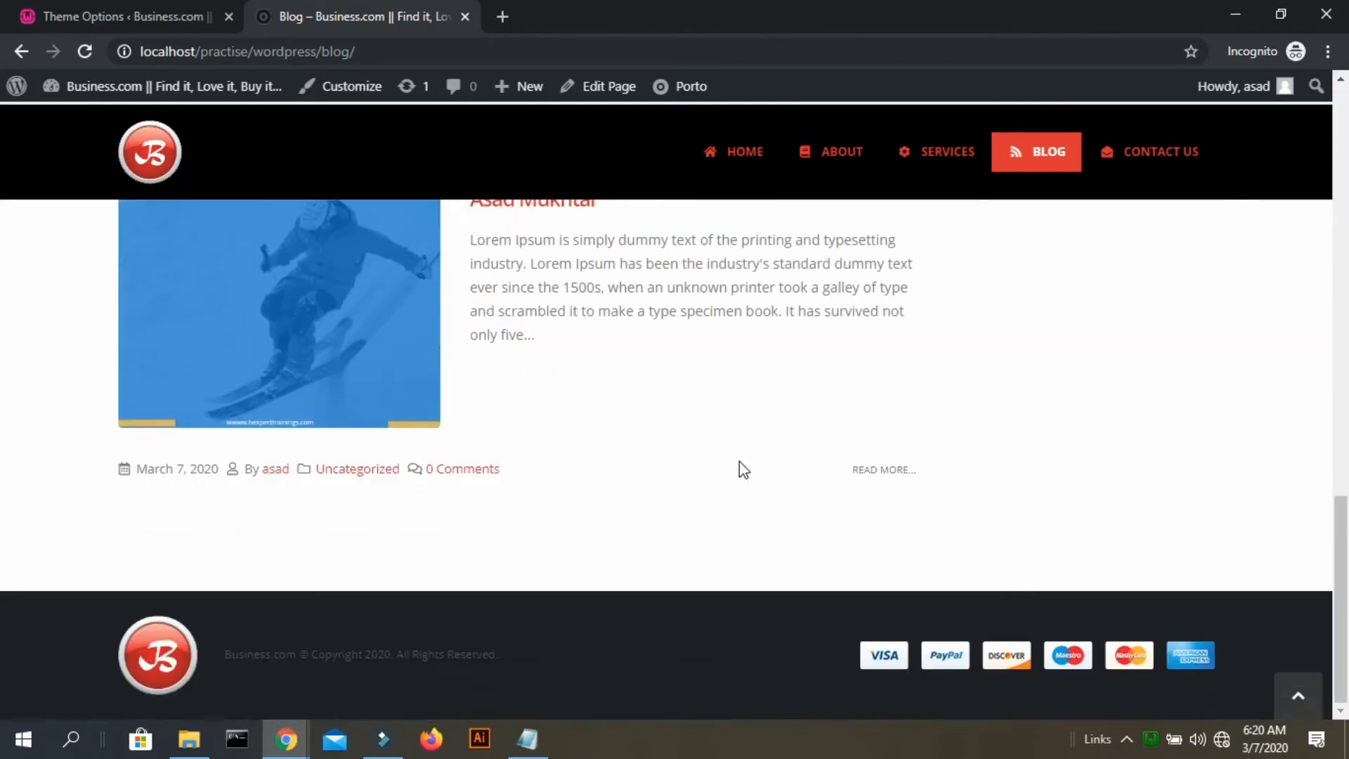
scroll(739, 461, up, 15)
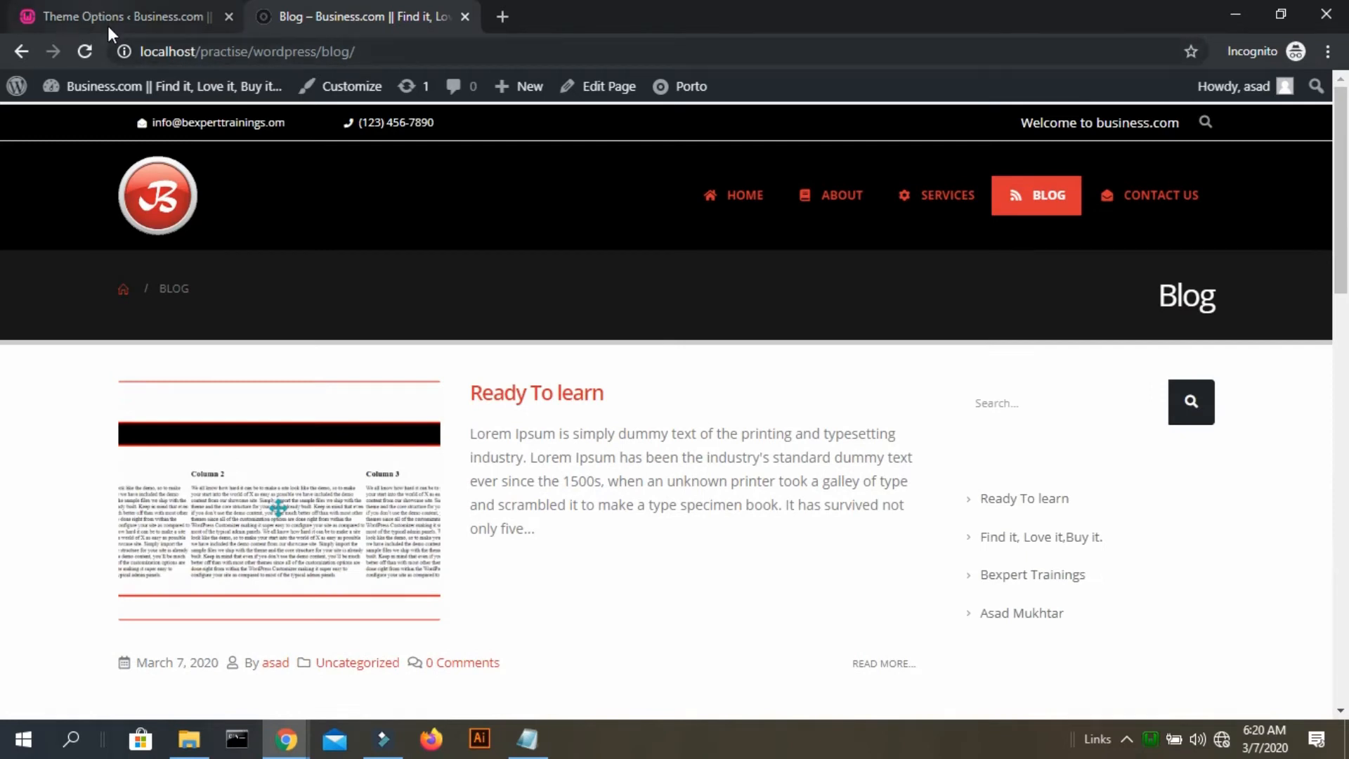
- Open the Single Post settings of the Post section in the Porto theme options
click(108, 21)
scroll(166, 341, down, 2)
scroll(172, 365, up, 5)
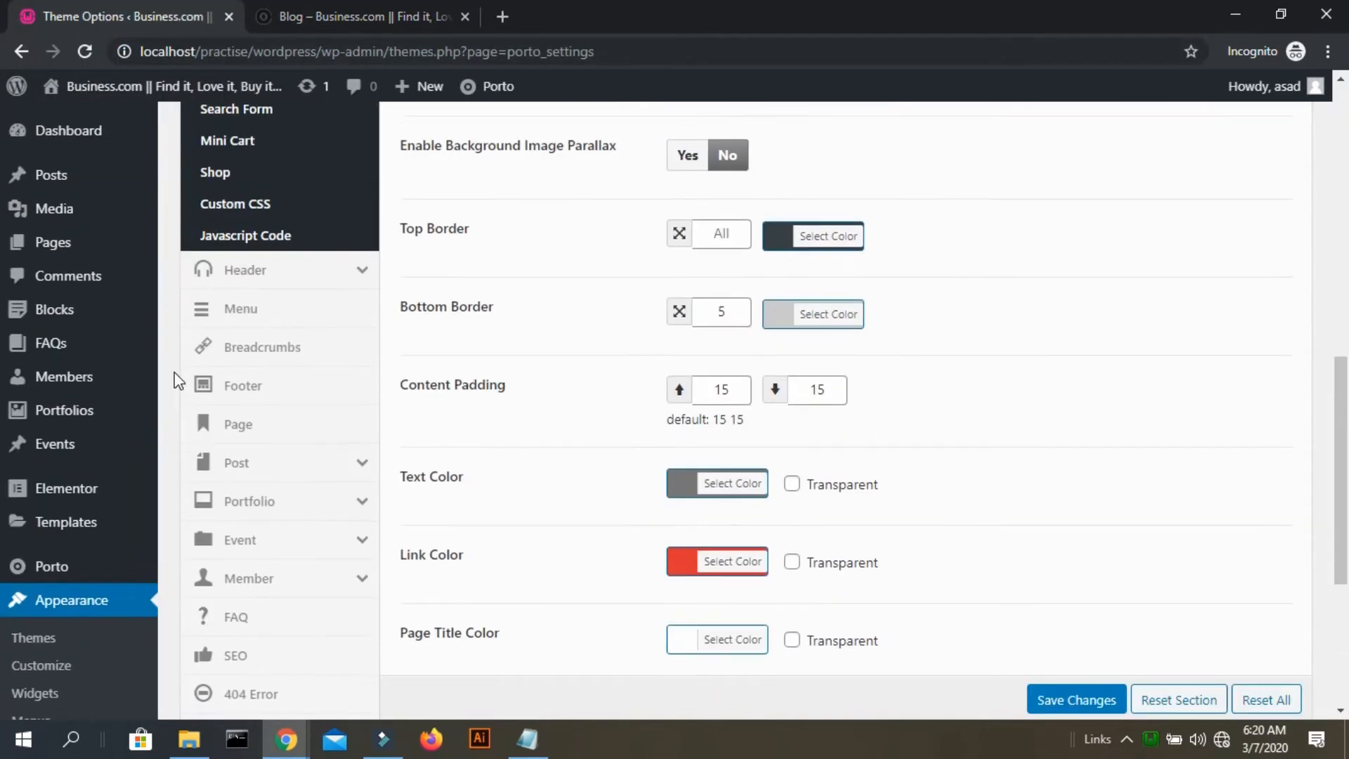
scroll(310, 210, up, 2)
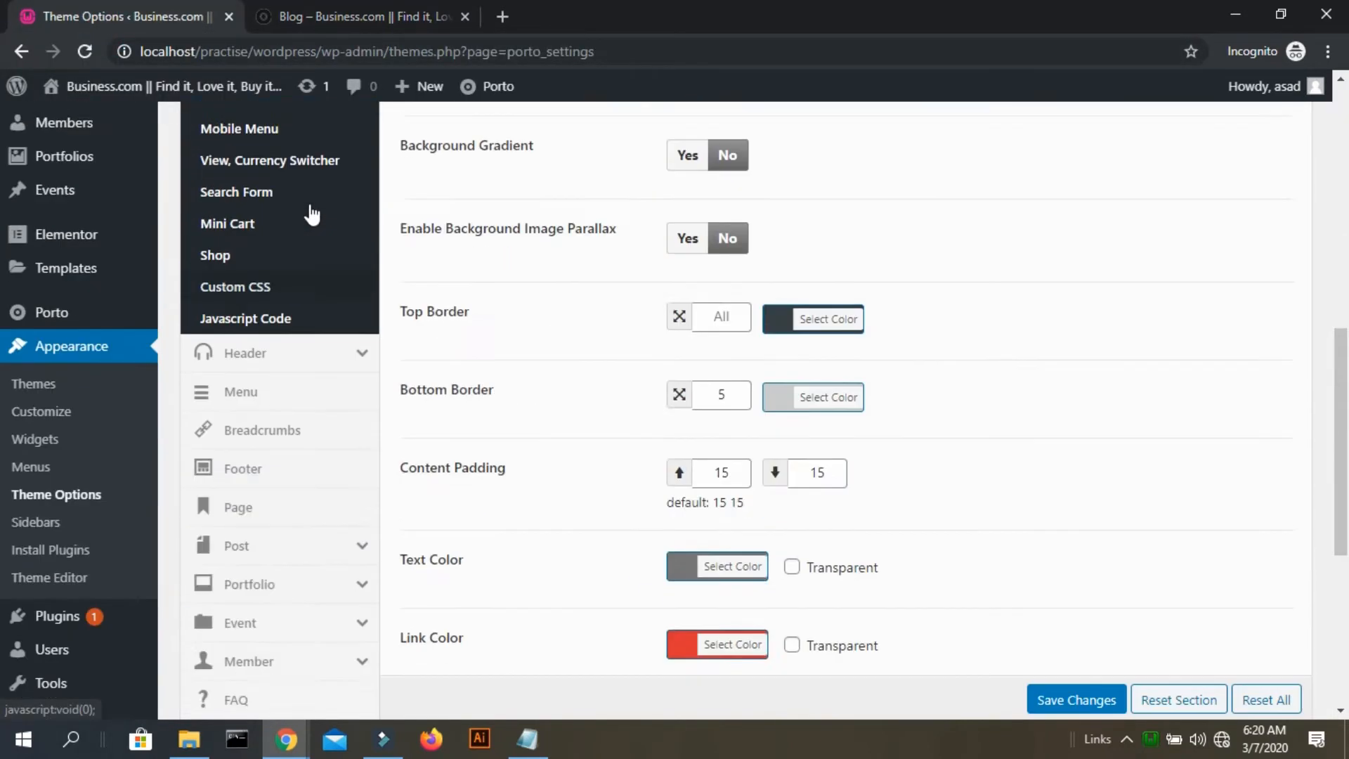
scroll(309, 217, down, 4)
click(299, 251)
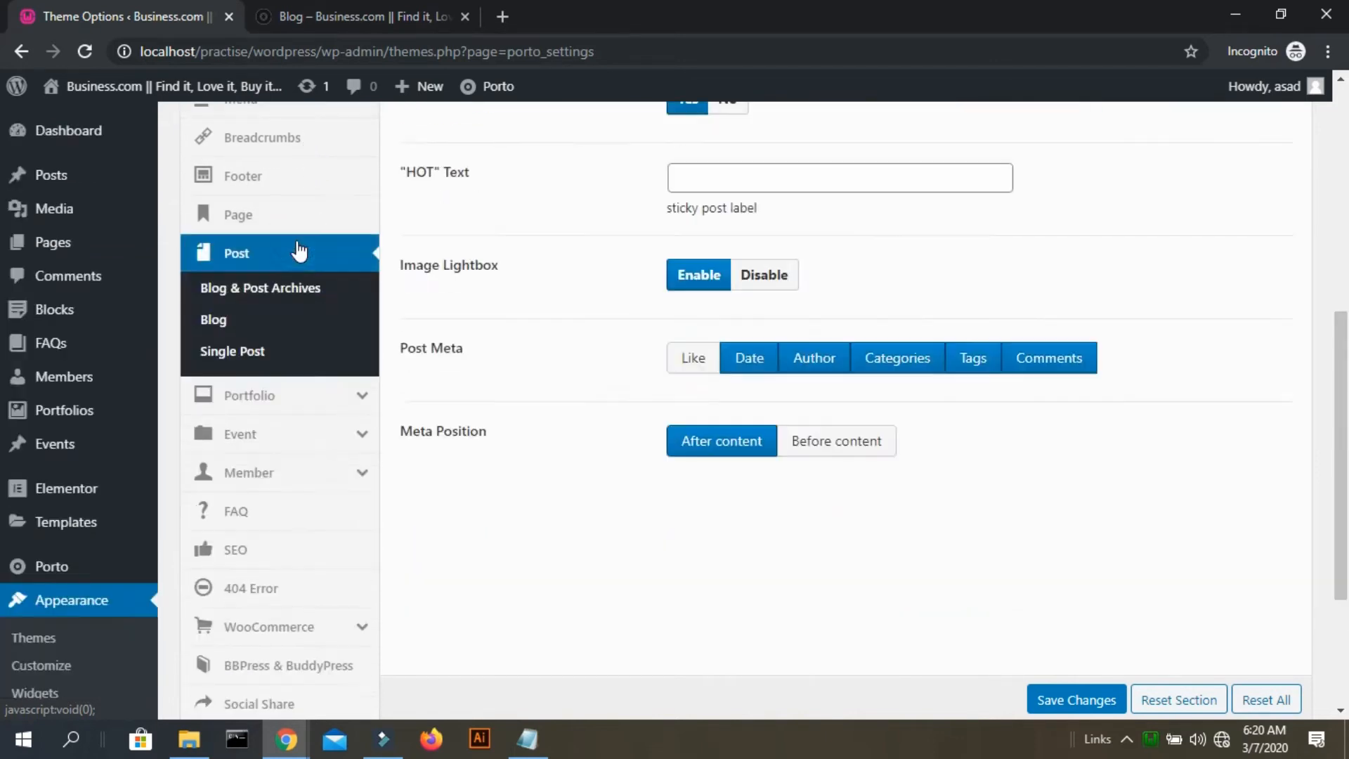
click(290, 294)
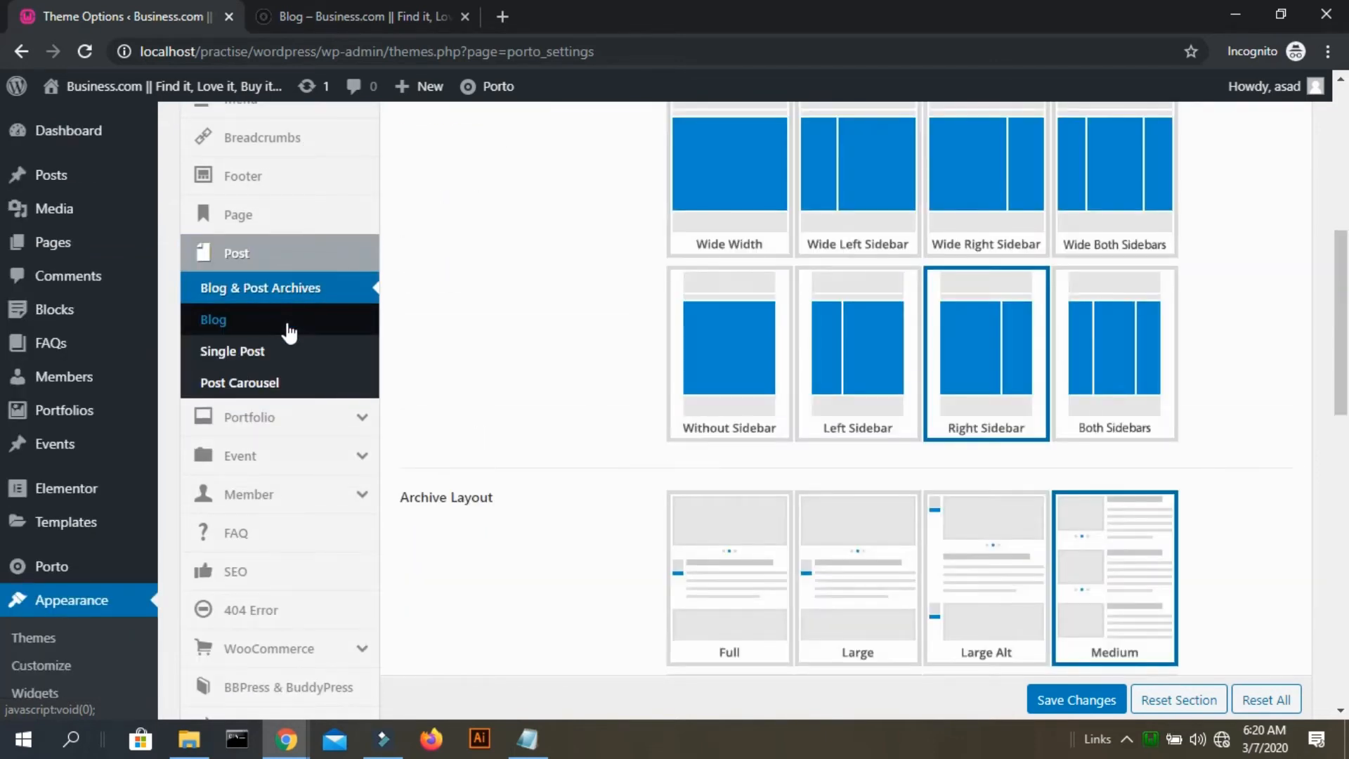
click(284, 325)
scroll(544, 274, up, 2)
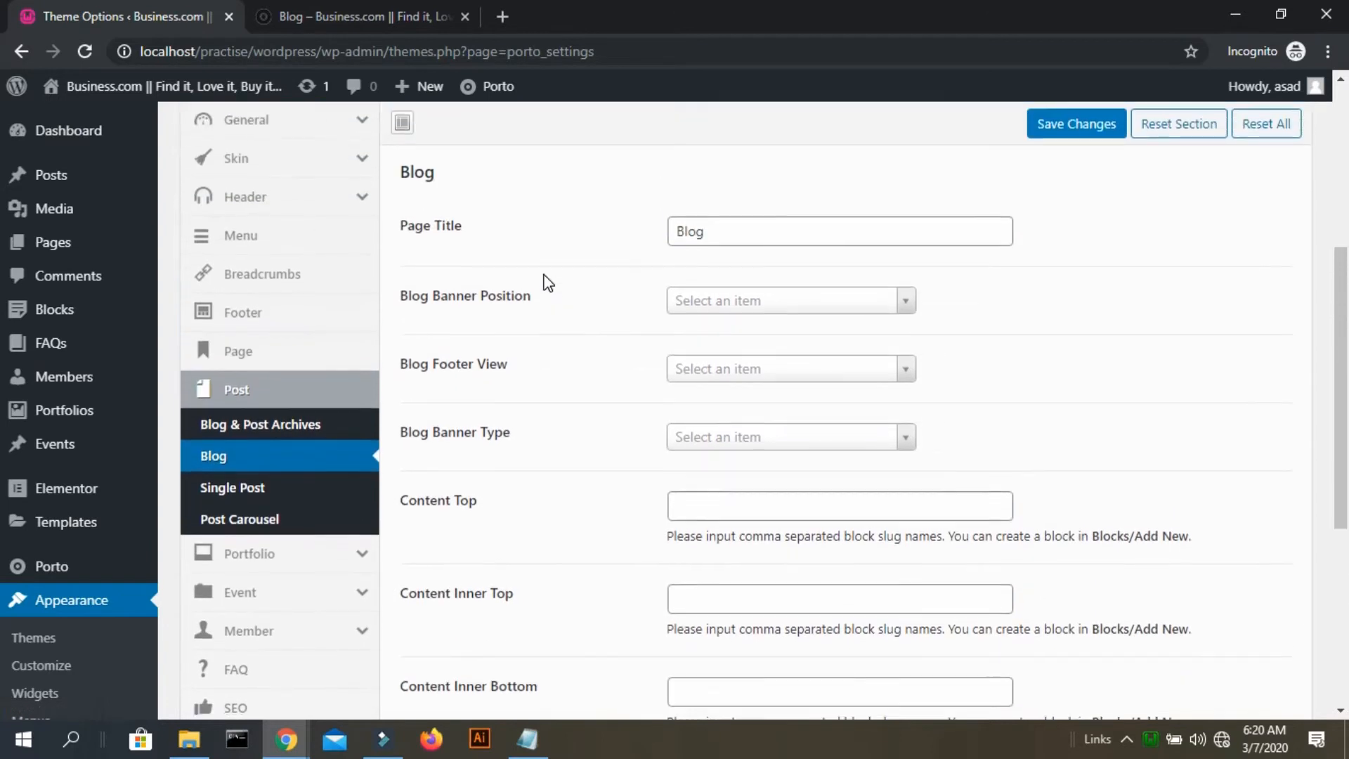
scroll(544, 274, down, 1)
click(267, 388)
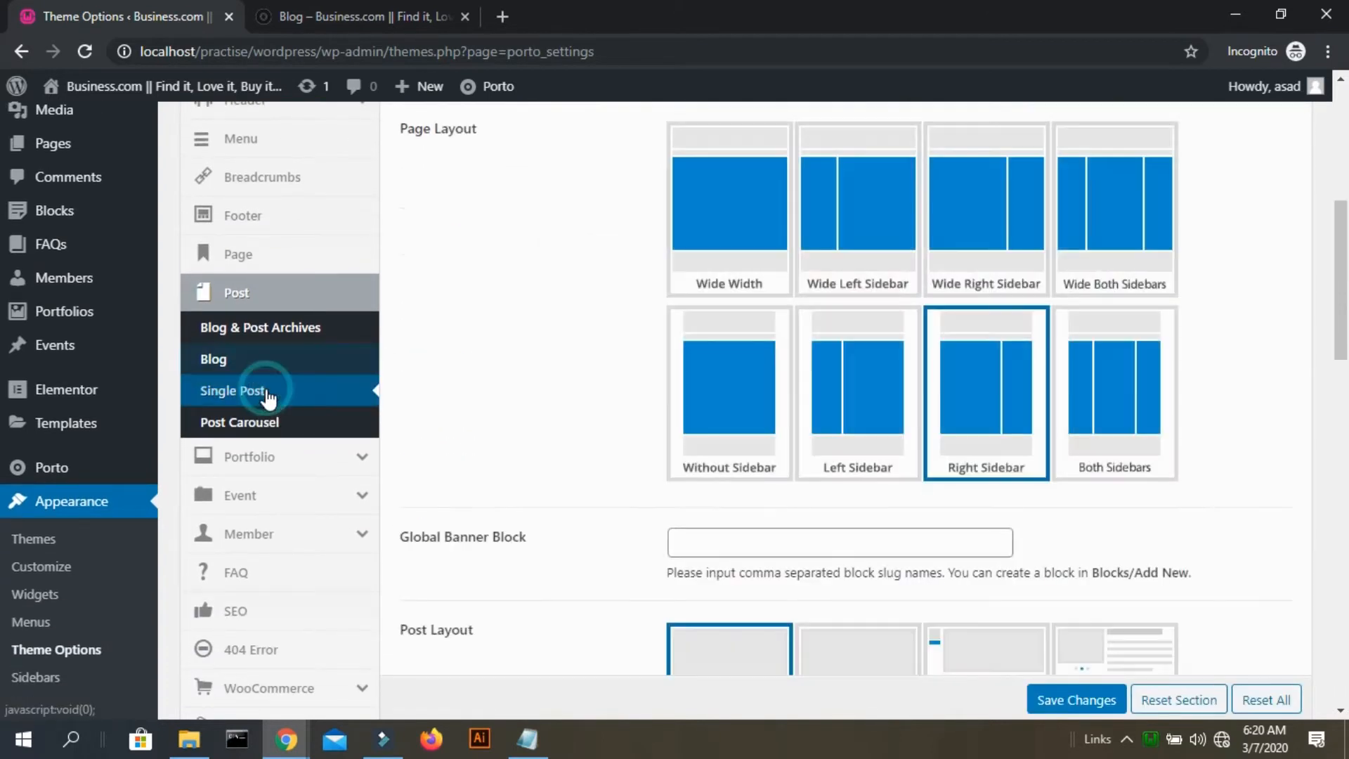
- Set the single post layout to Medium and save the theme options
scroll(565, 321, up, 3)
scroll(568, 323, down, 6)
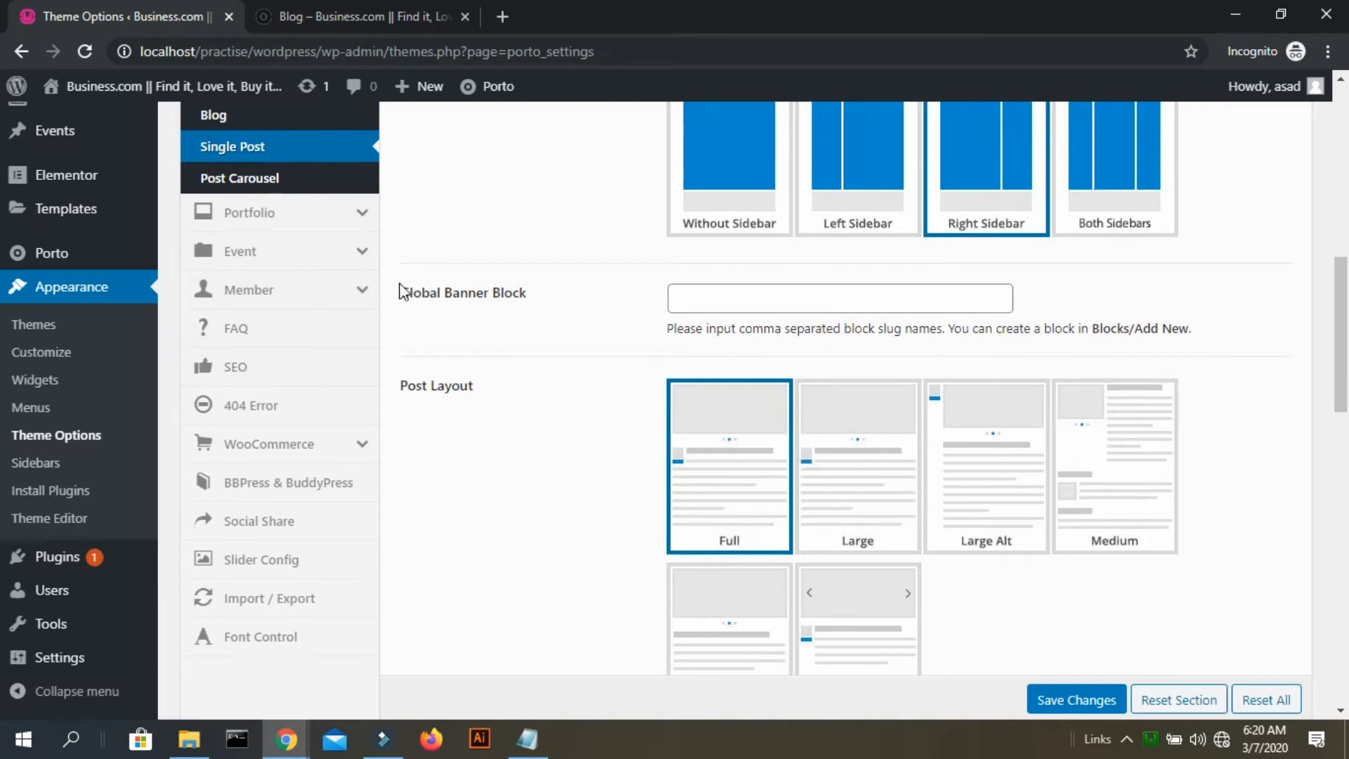
click(1070, 461)
click(1066, 700)
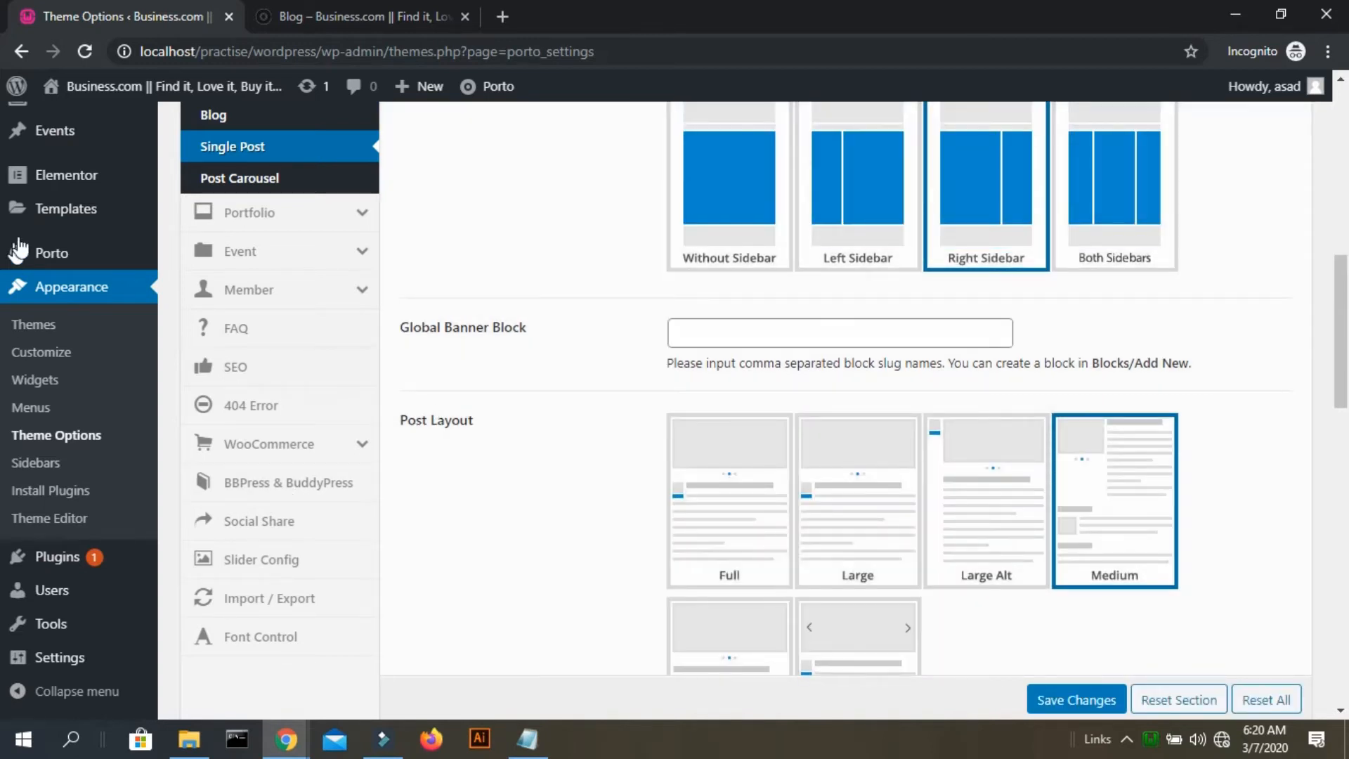
- Open the Widgets page of the WordPress admin
scroll(39, 486, down, 2)
scroll(337, 307, up, 1)
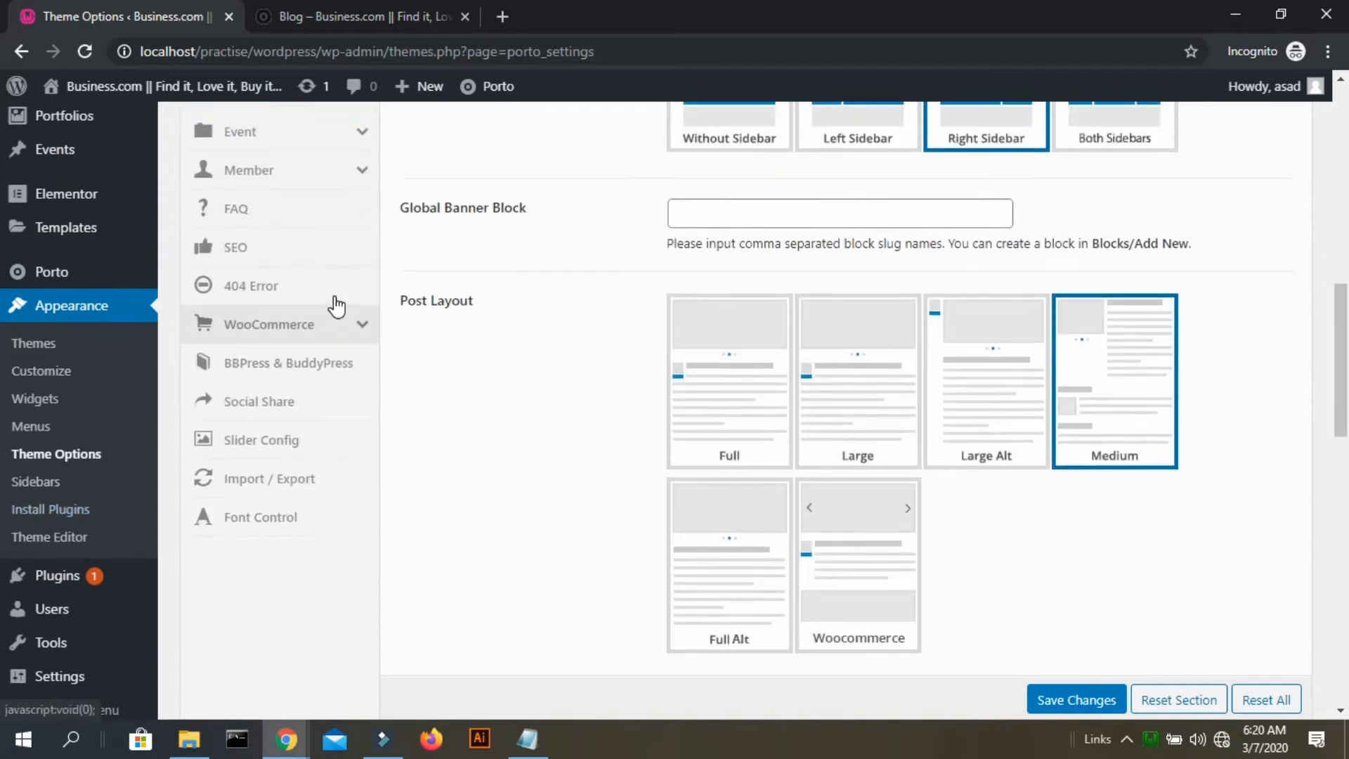
scroll(133, 464, up, 2)
click(35, 519)
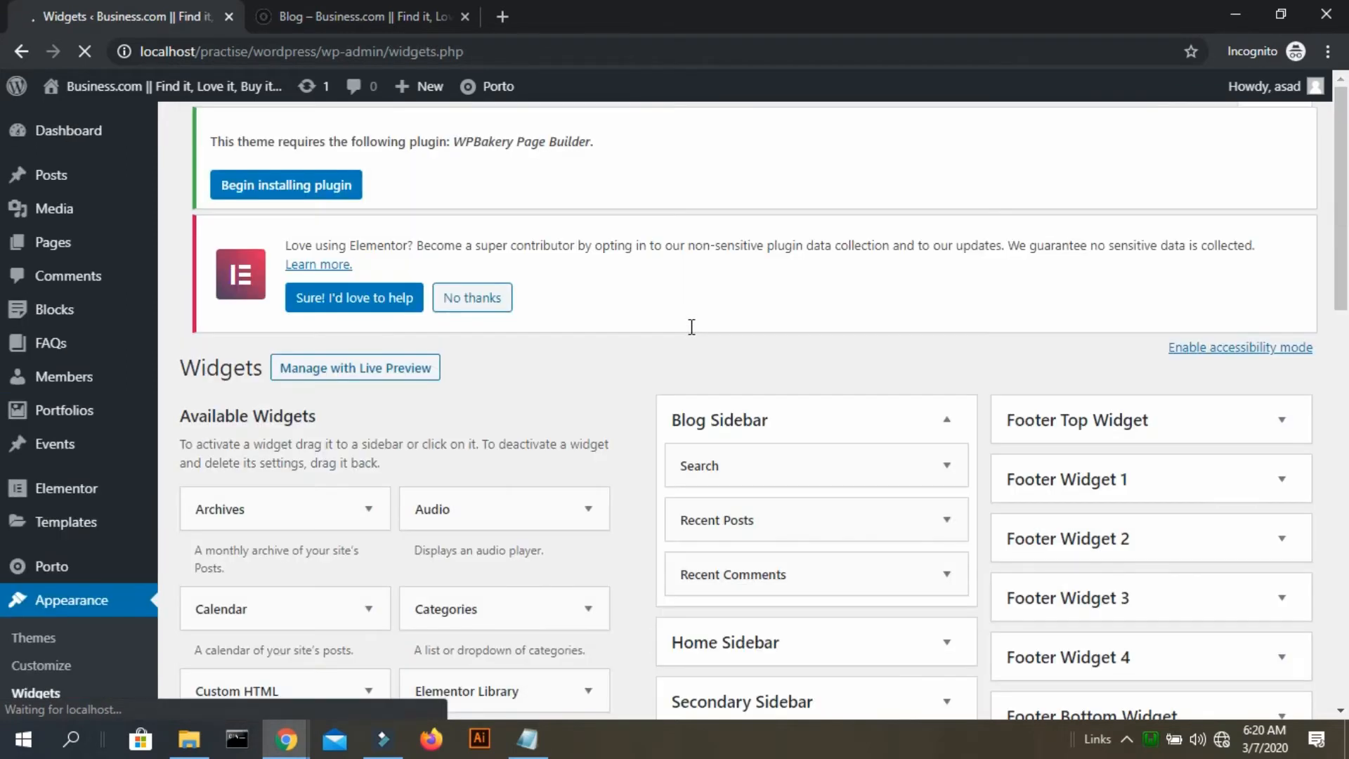
- Open the post "Find it, Love it,Buy it." from the Blog page, examine its single post layout, and return to the Blog page
click(362, 7)
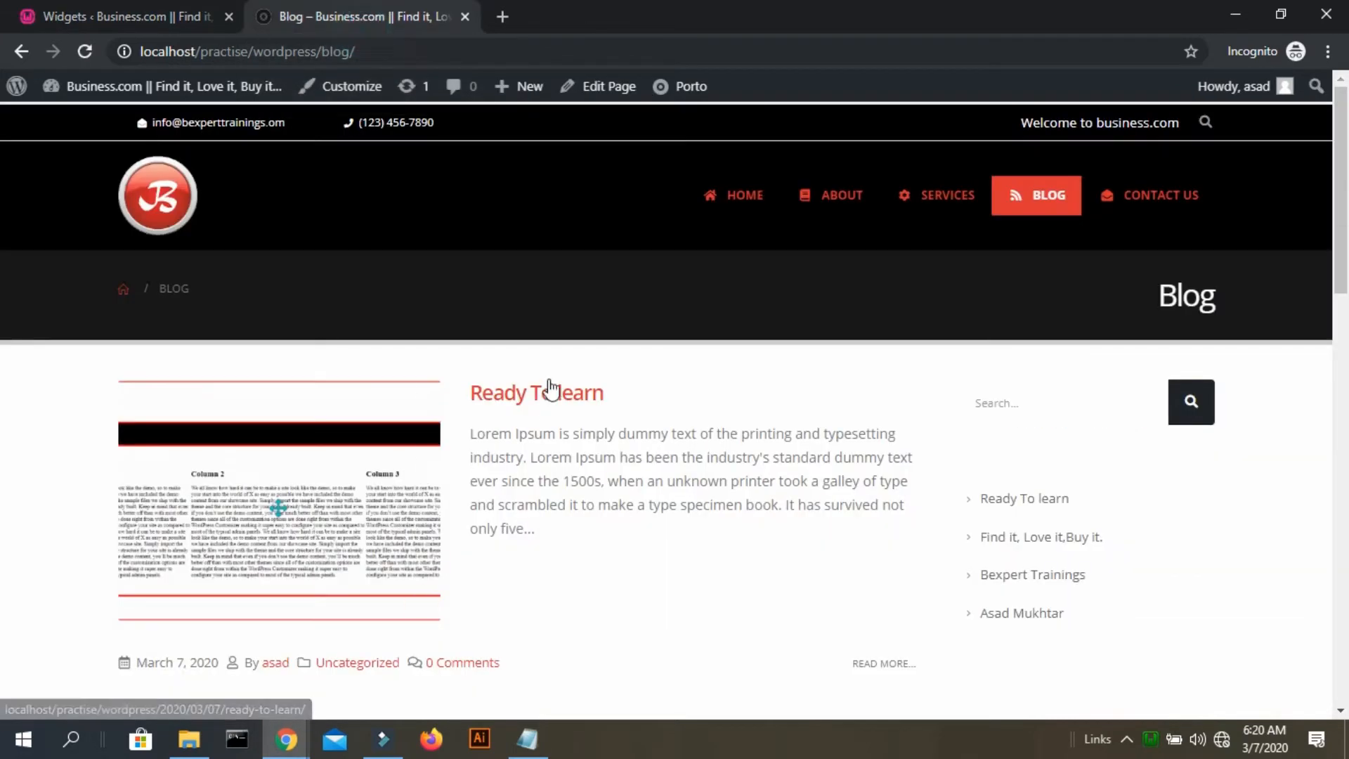
scroll(540, 401, down, 6)
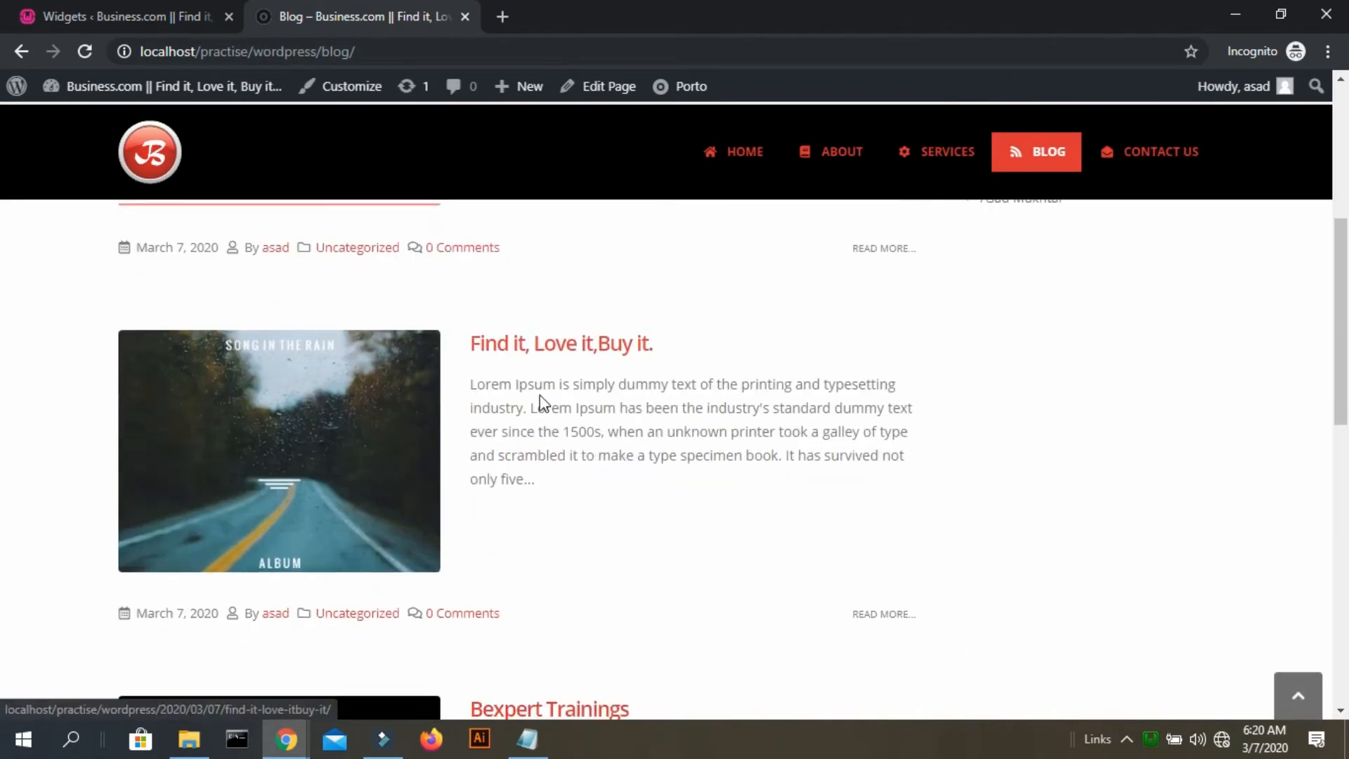
click(587, 335)
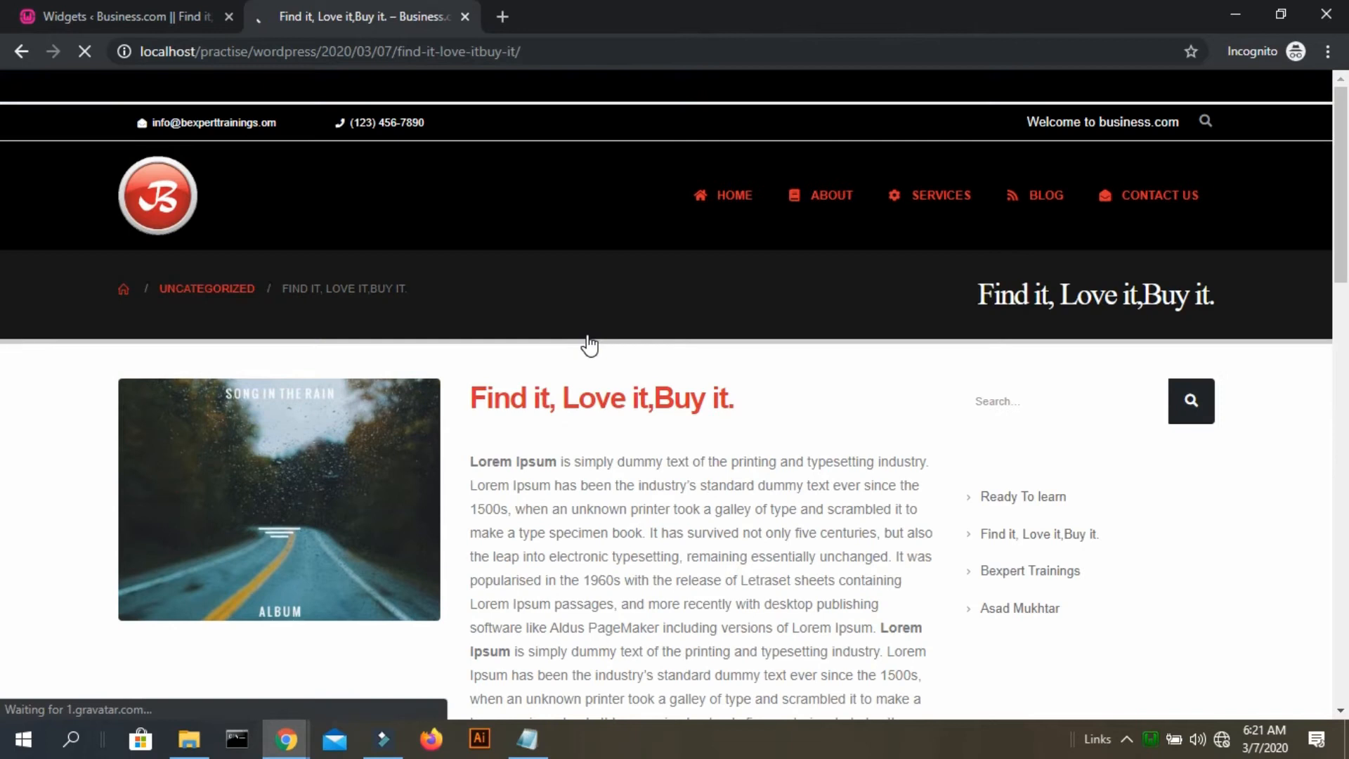
scroll(775, 417, down, 10)
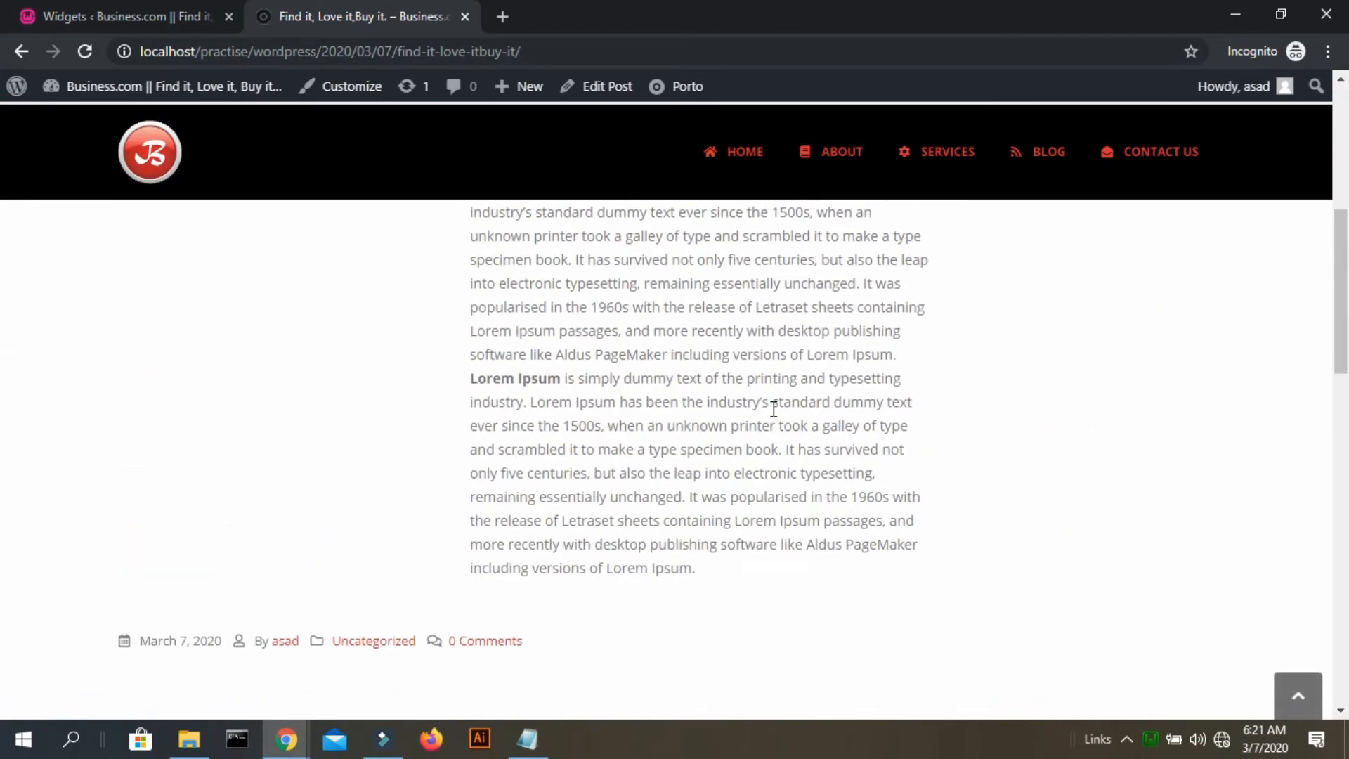
scroll(776, 417, down, 5)
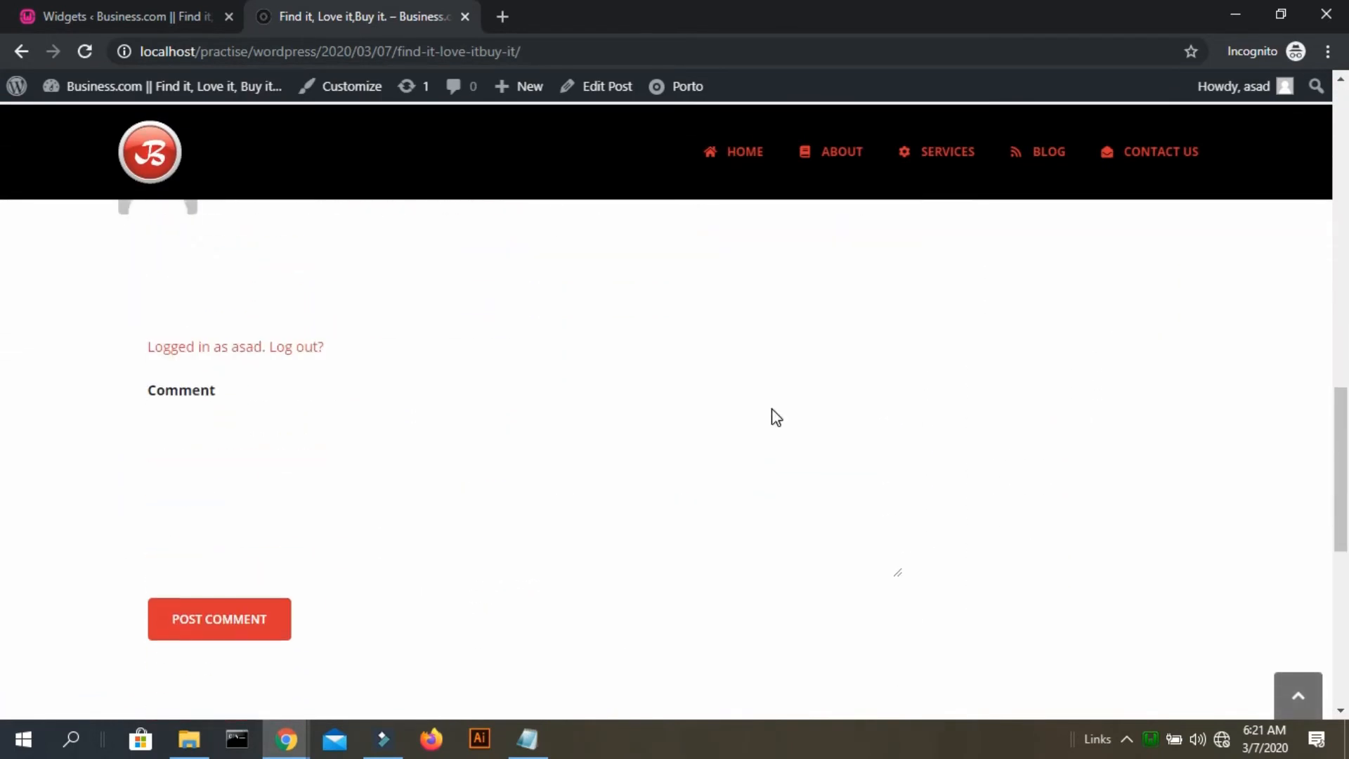
scroll(392, 480, up, 15)
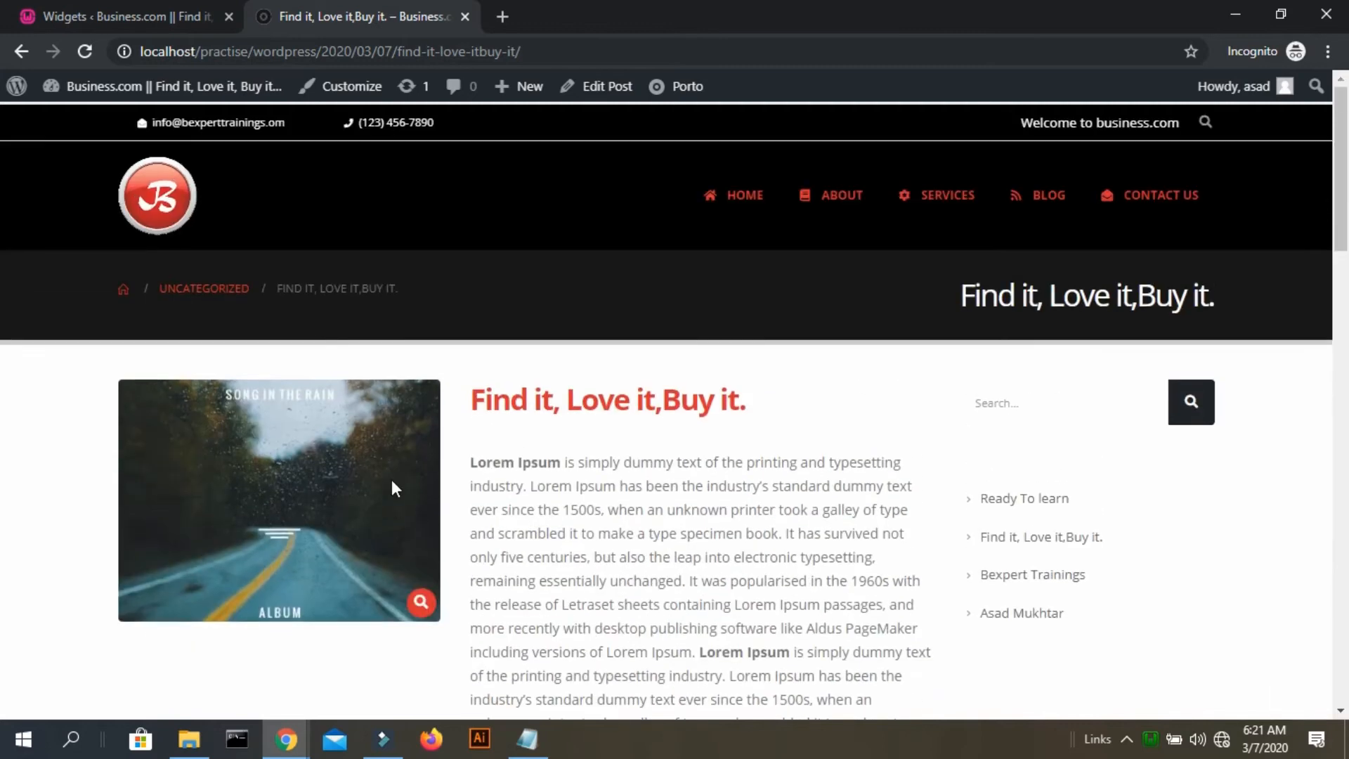
click(125, 290)
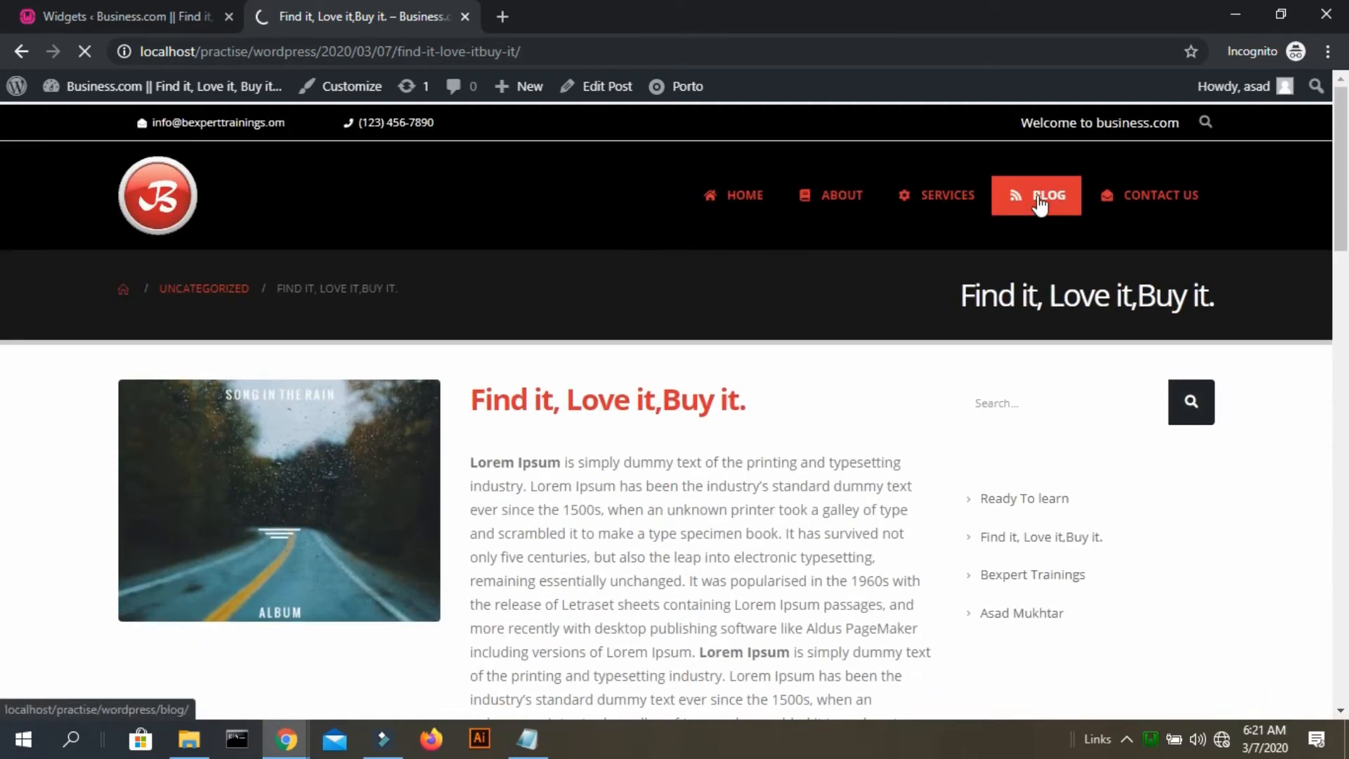
- Add a Calendar widget to the Blog Sidebar between the Search and Recent Posts widgets
click(155, 17)
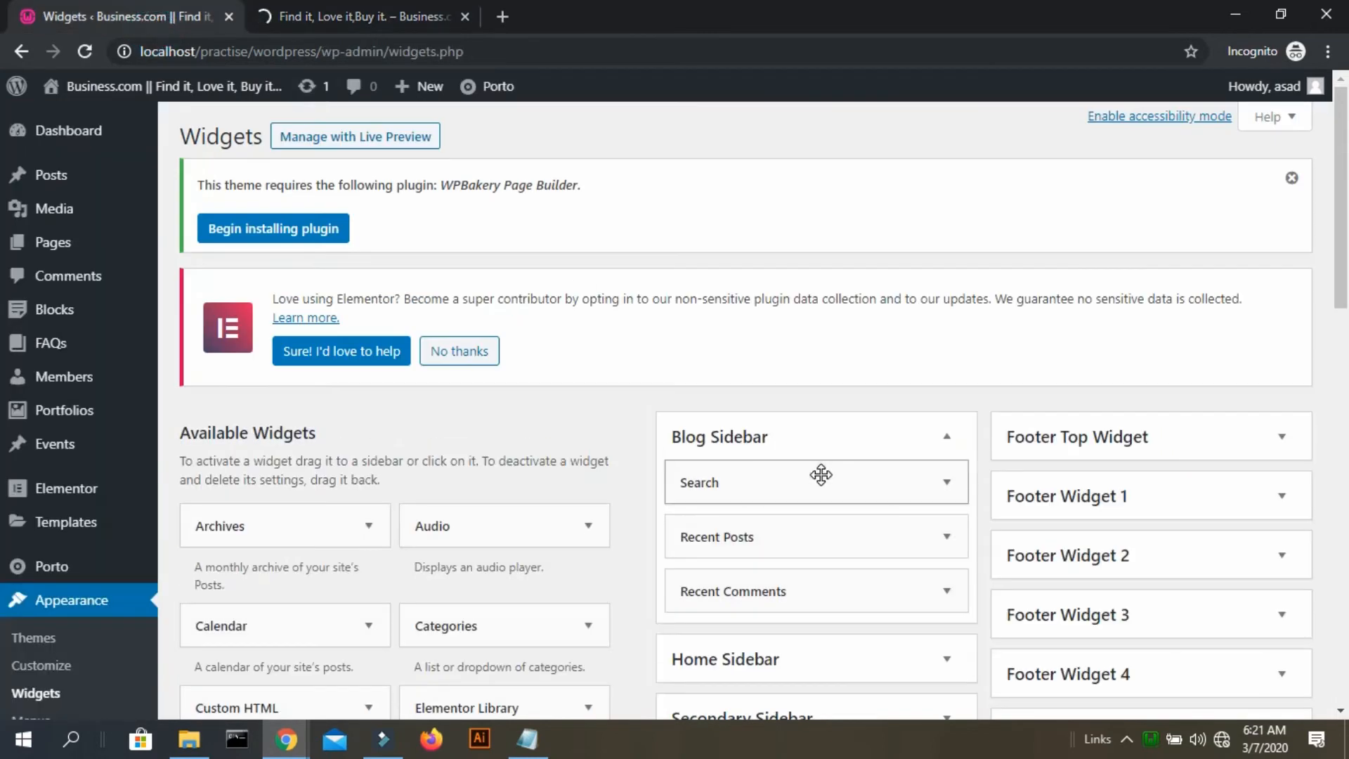
scroll(819, 473, down, 1)
scroll(819, 477, down, 3)
scroll(822, 483, up, 2)
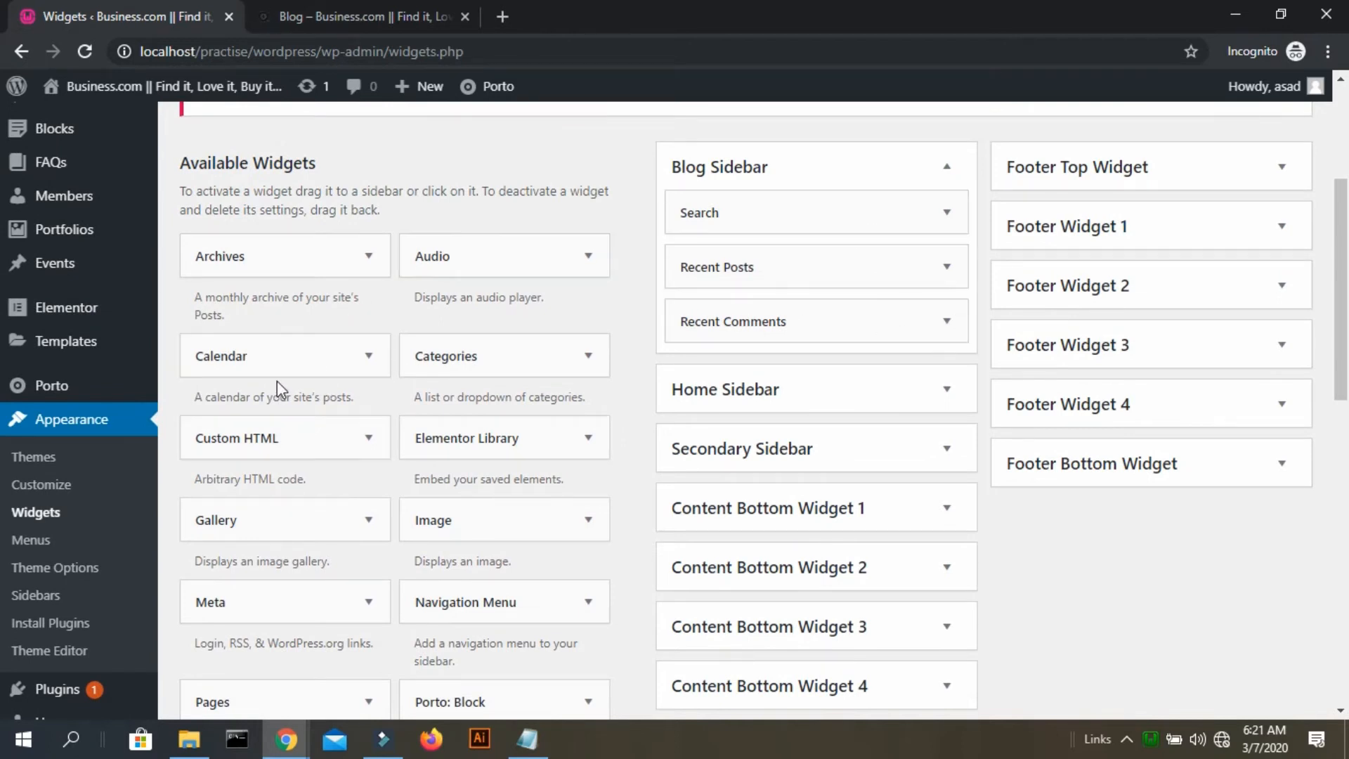
drag(272, 356, 786, 248)
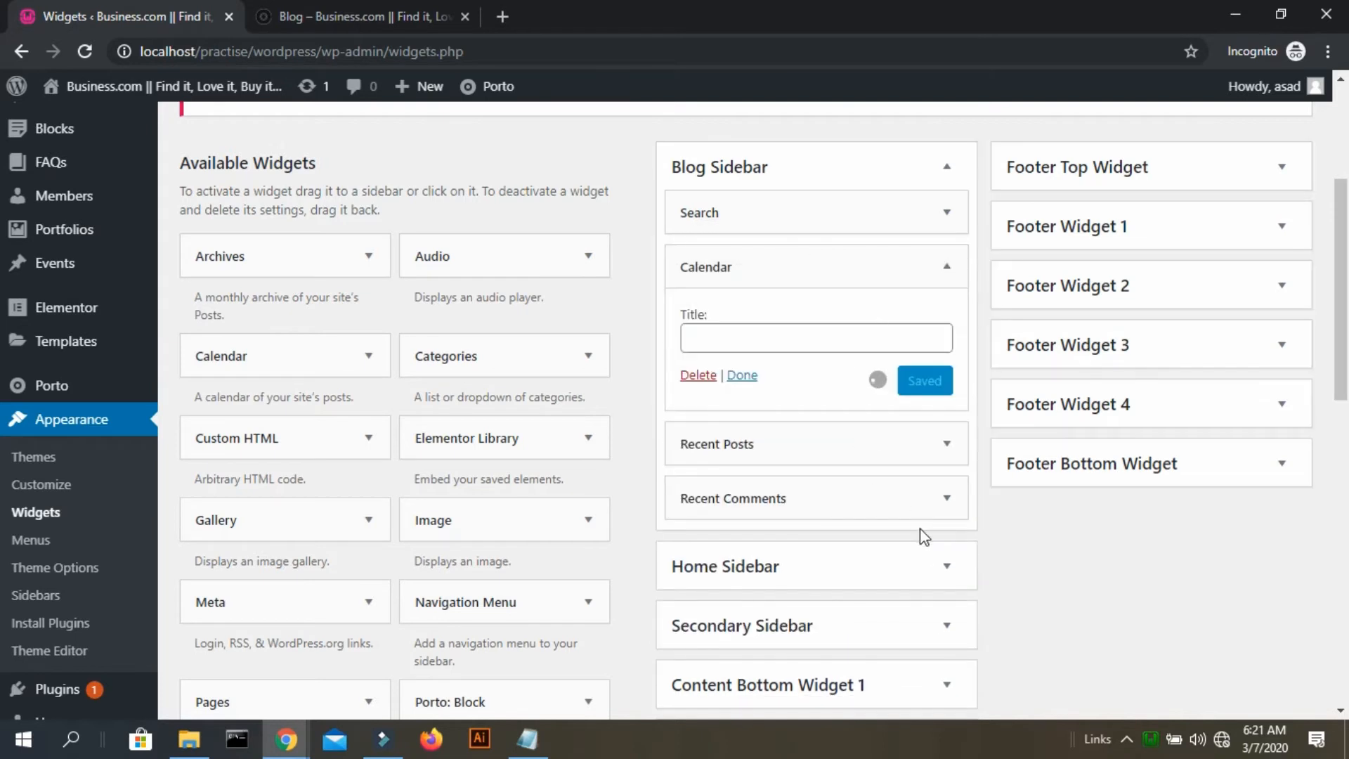
- Delete the Recent Comments widget from the Blog Sidebar
click(946, 519)
scroll(946, 524, down, 4)
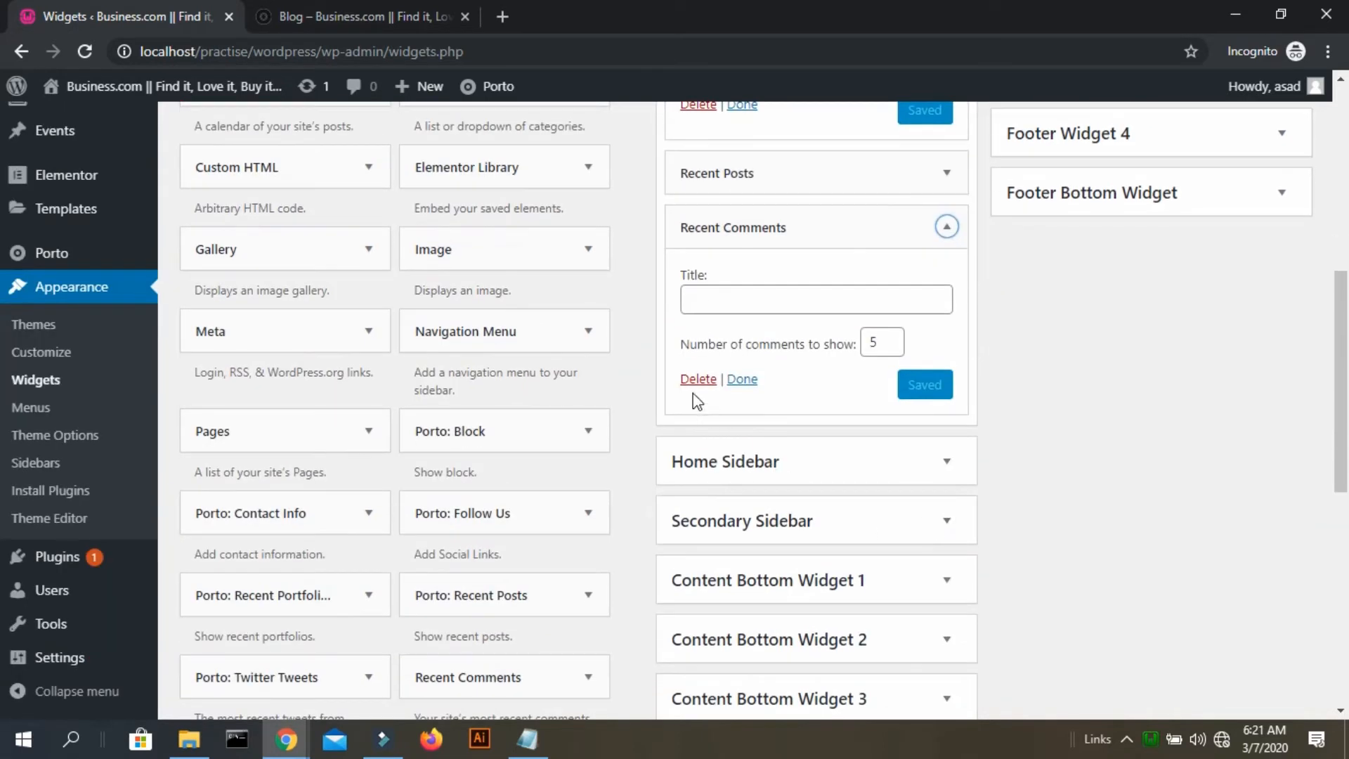
scroll(531, 470, up, 2)
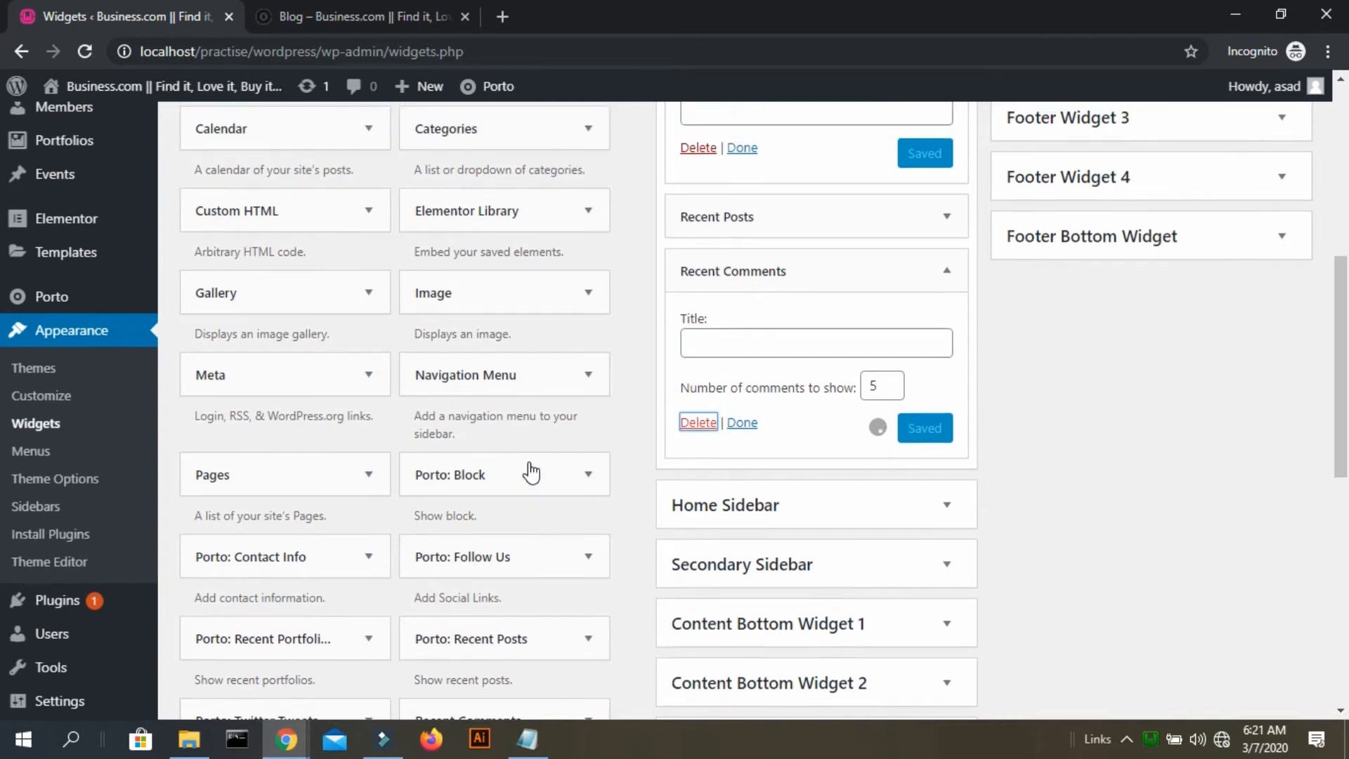
- Add a Pages widget to the Blog Sidebar below the Calendar widget and title it "Site Map"
scroll(531, 470, down, 4)
scroll(532, 470, down, 4)
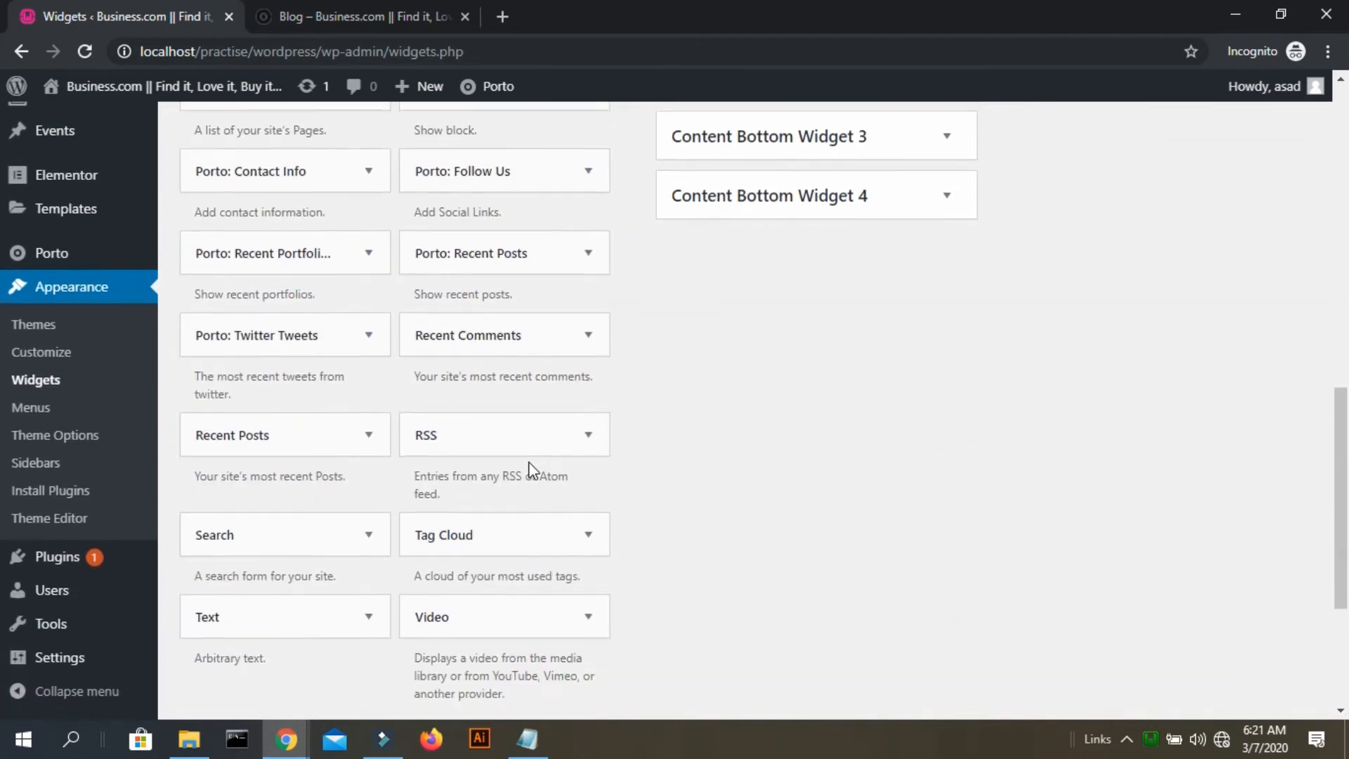
scroll(532, 470, up, 7)
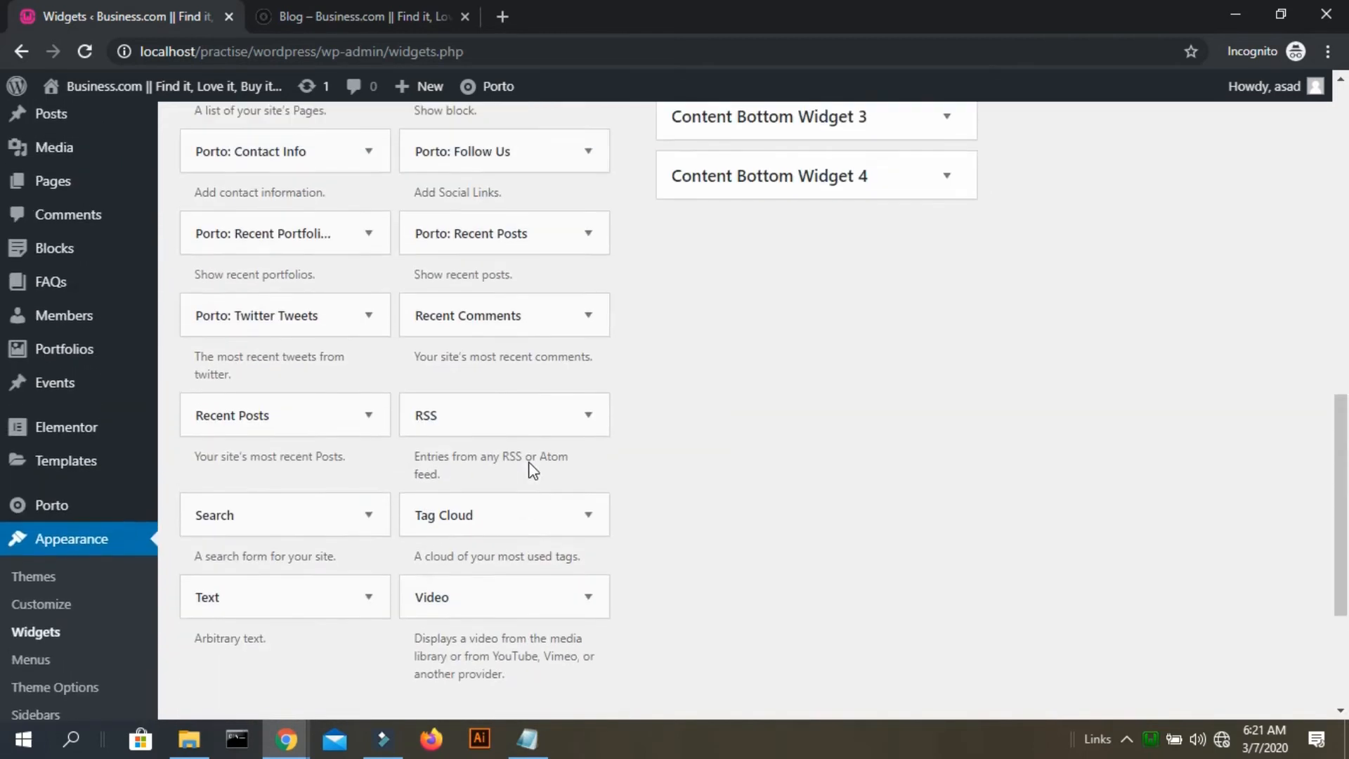
scroll(532, 470, up, 3)
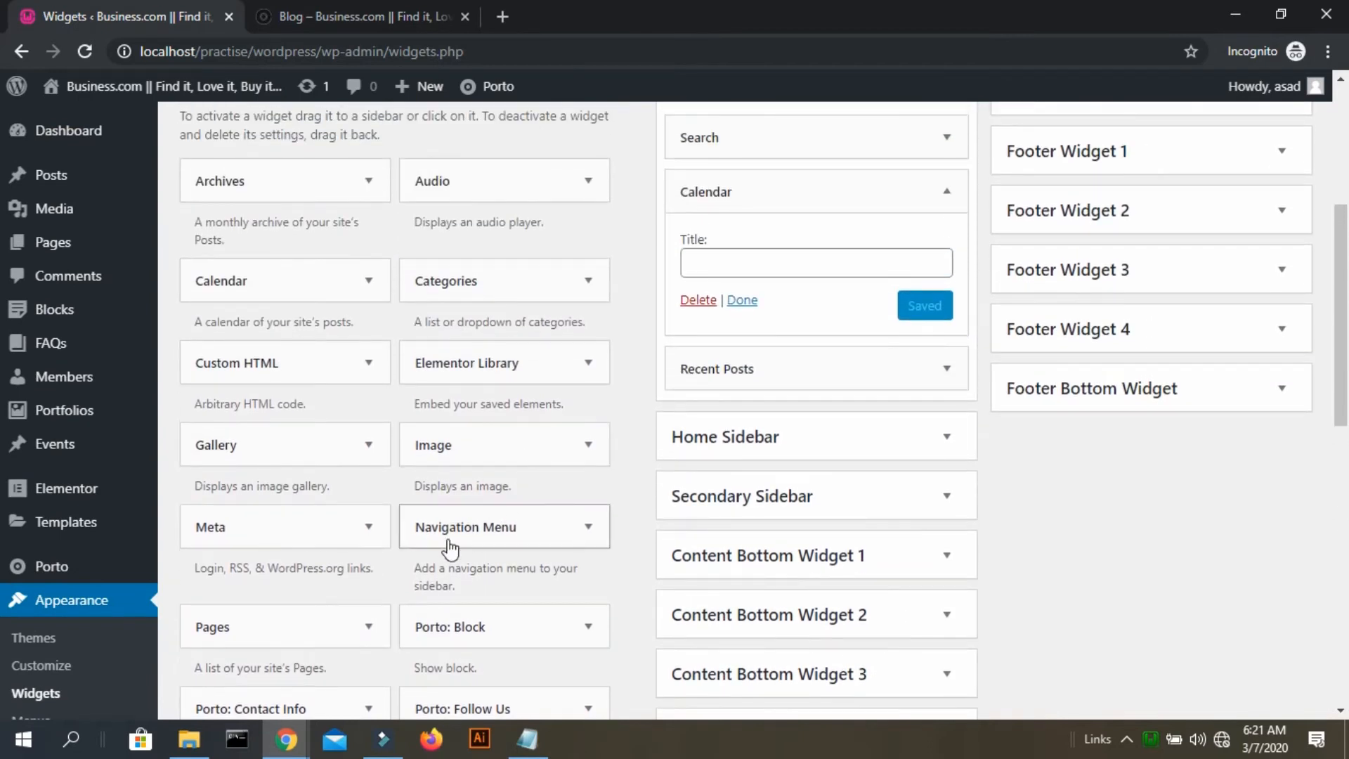
drag(598, 452, 491, 516)
drag(272, 648, 773, 314)
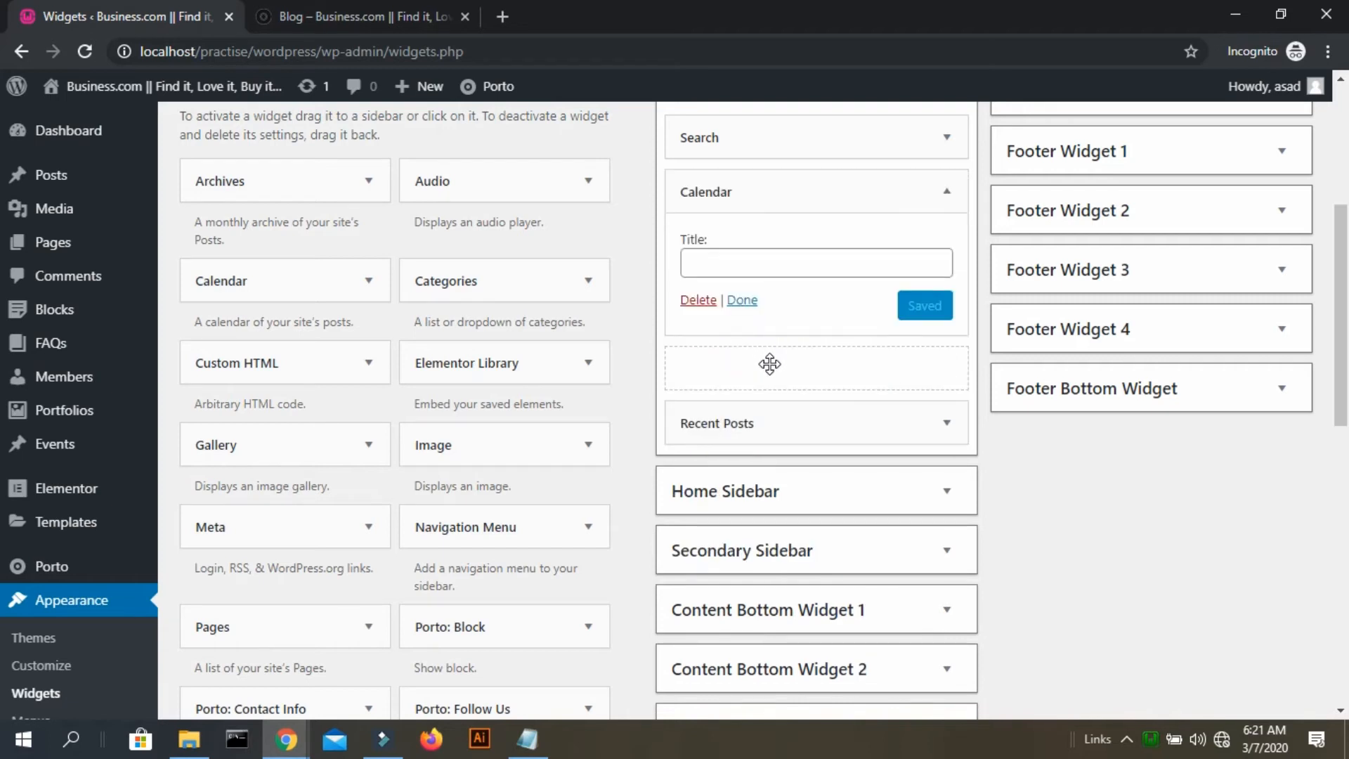
drag(769, 363, 770, 365)
click(774, 443)
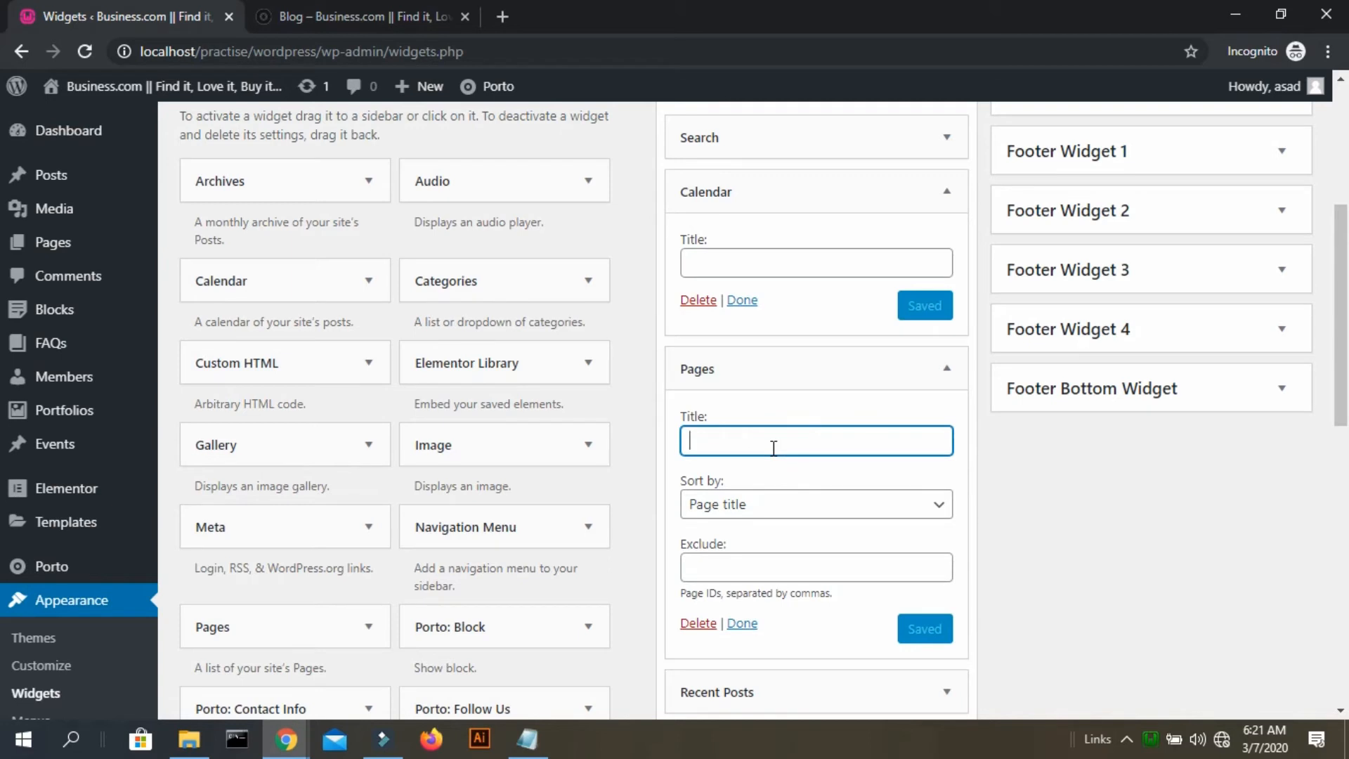
text(Site Map)
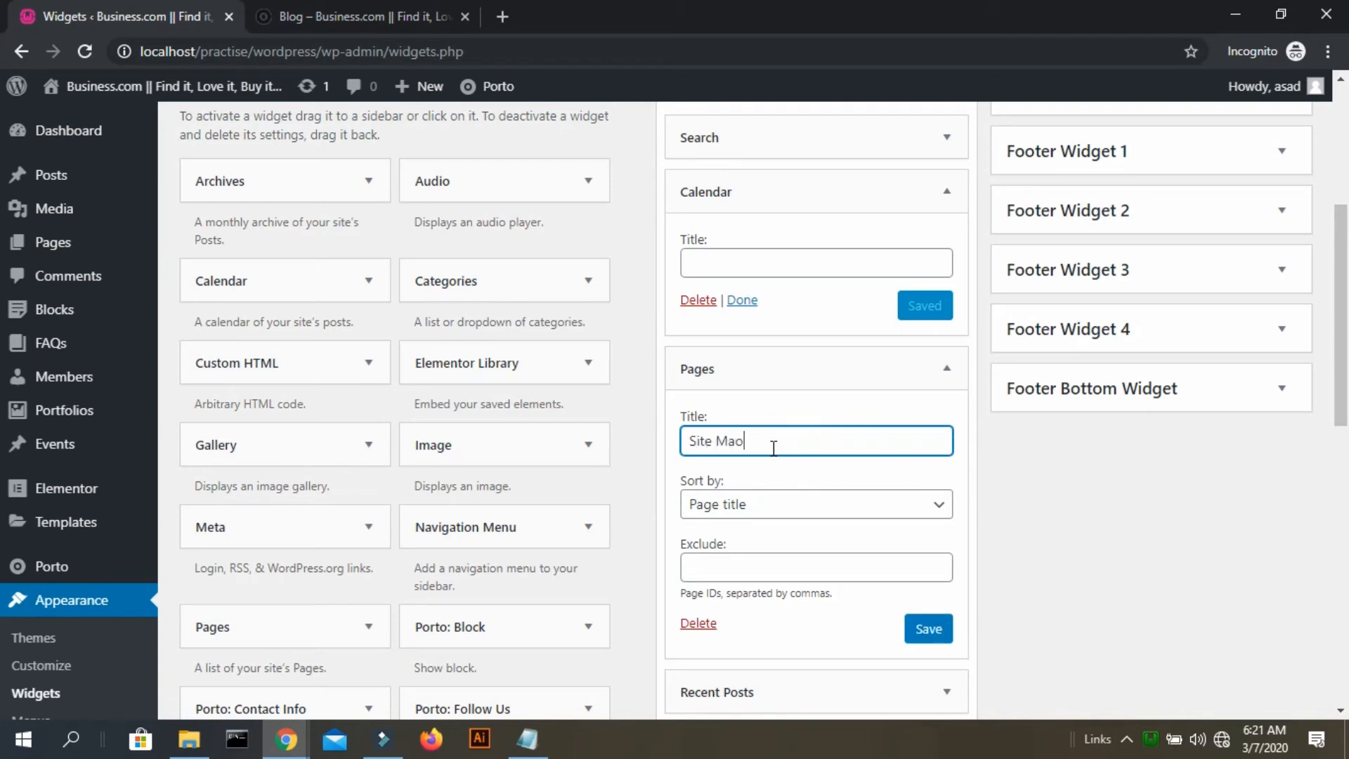
- Title the Calendar widget "Calendar" and save both the Calendar and Pages widgets
click(871, 267)
text(Calendar)
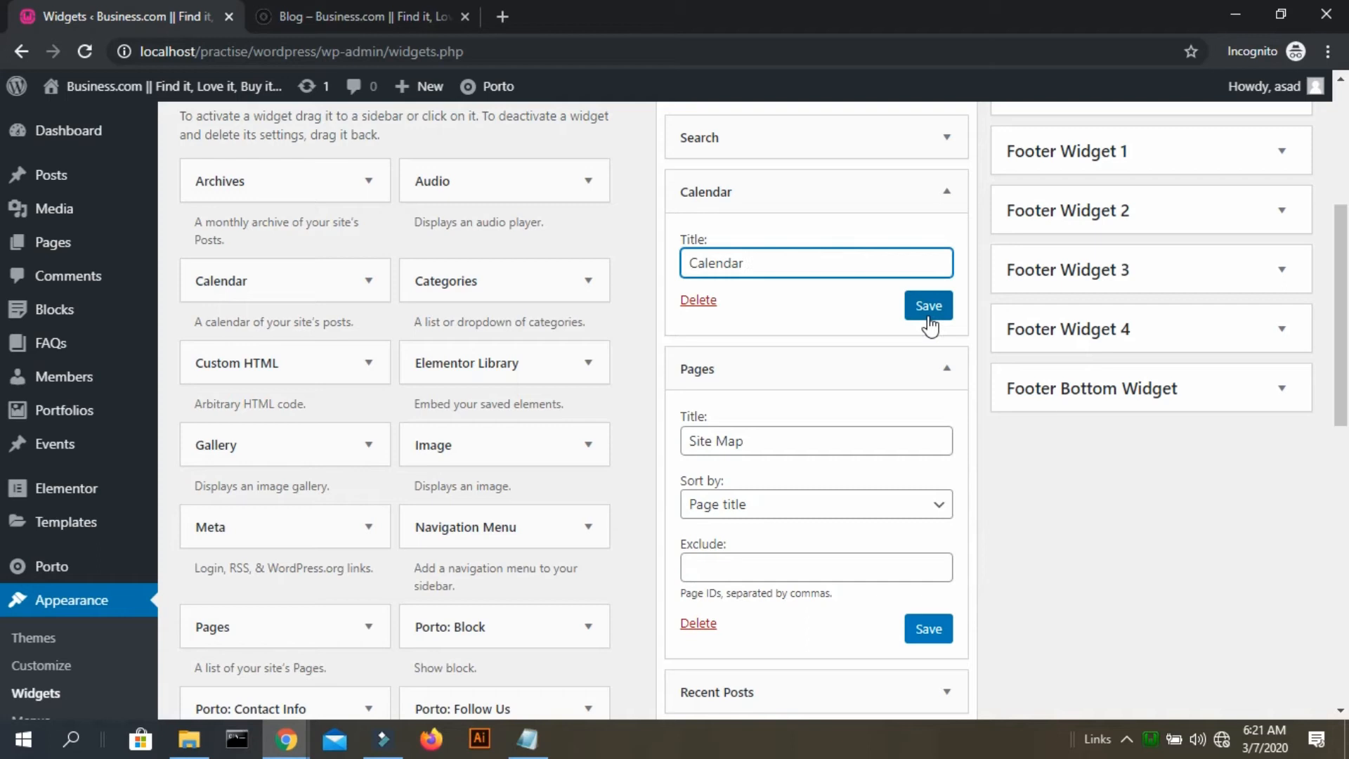
click(928, 319)
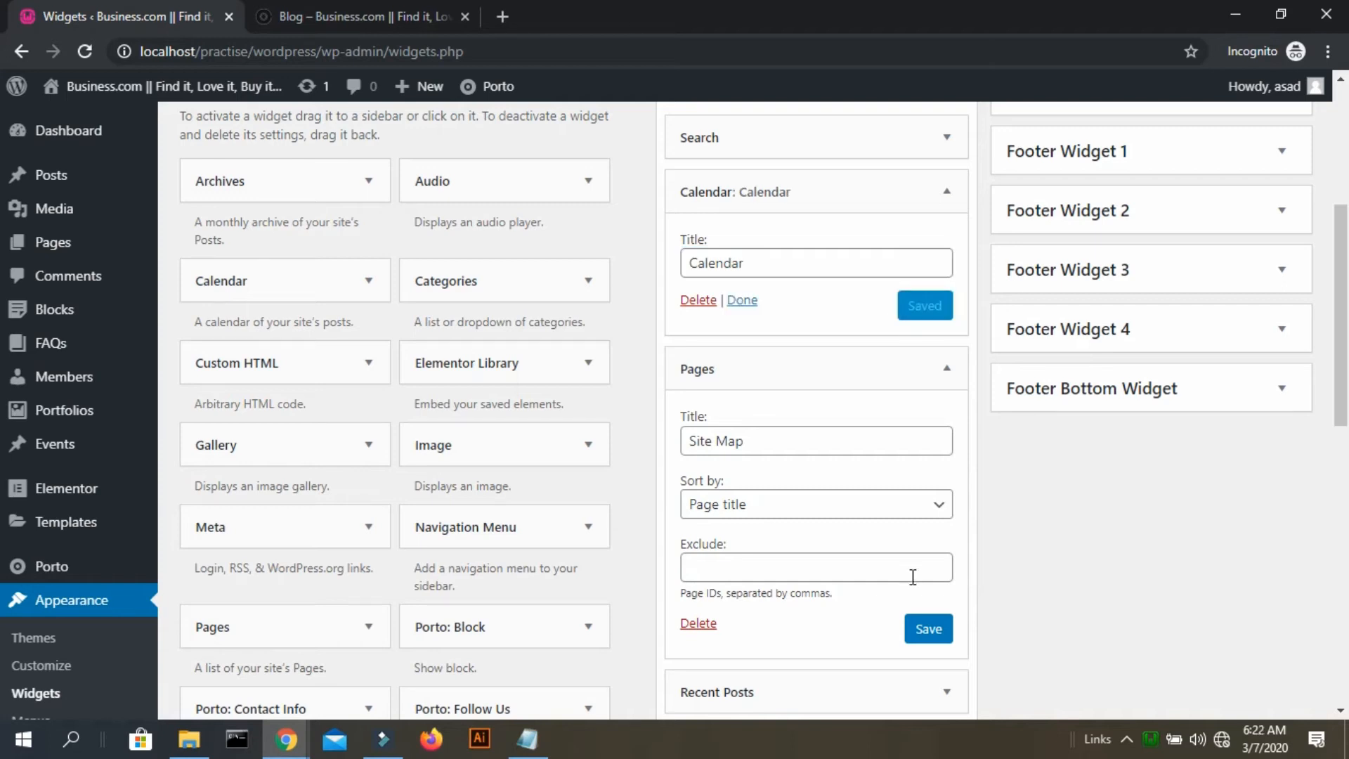
click(925, 631)
- Reload the site's Blog page to check the sidebar widgets
scroll(702, 351, up, 2)
click(404, 9)
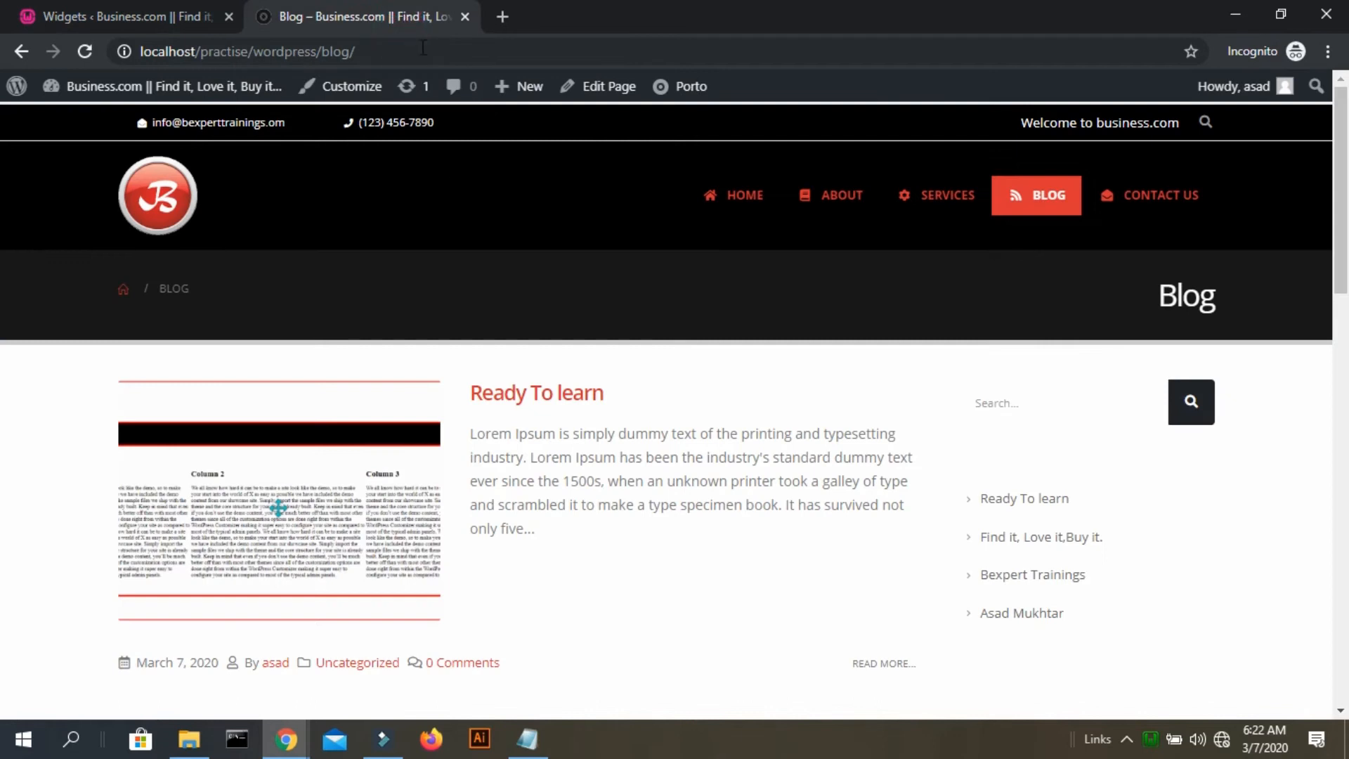
key(F5)
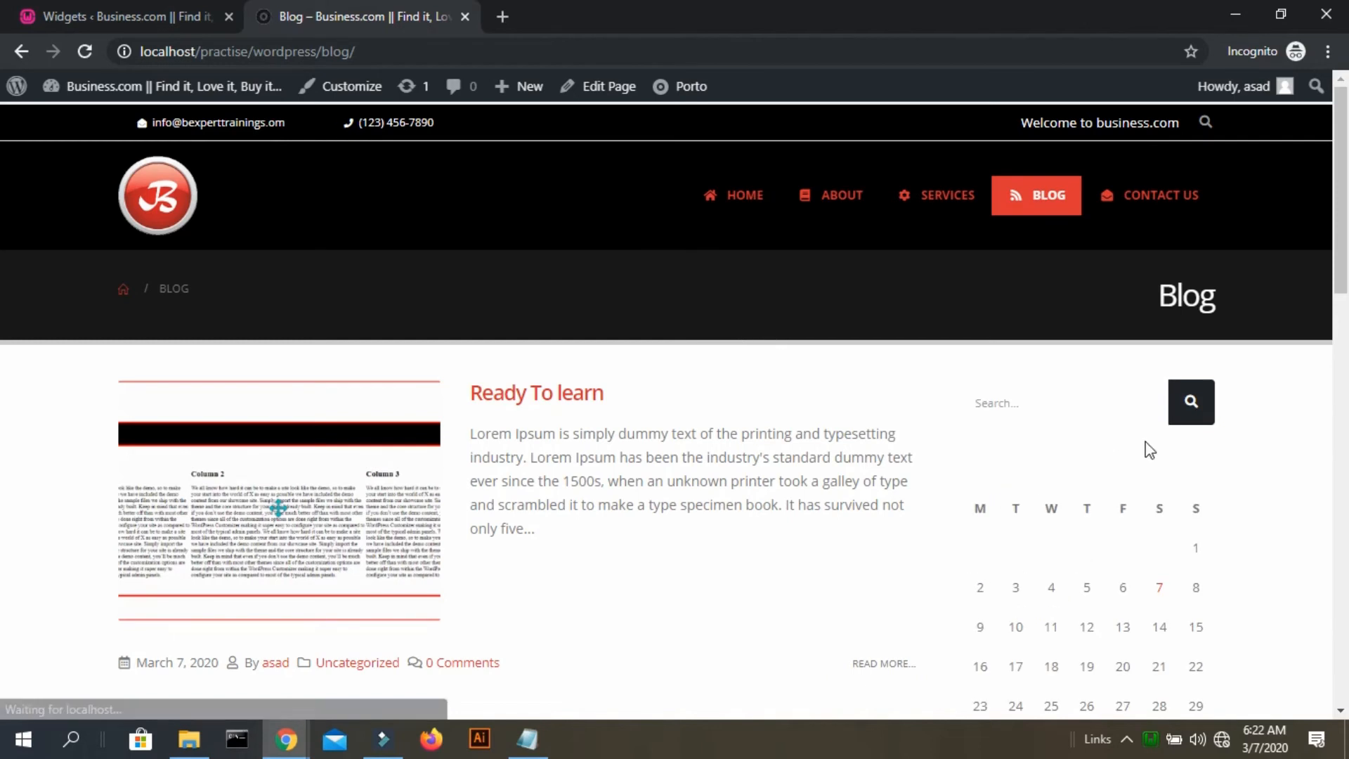
- Review the Blog page's posts and sidebar widgets down the page, and return to the site's home page
scroll(1154, 450, down, 3)
scroll(1154, 449, down, 3)
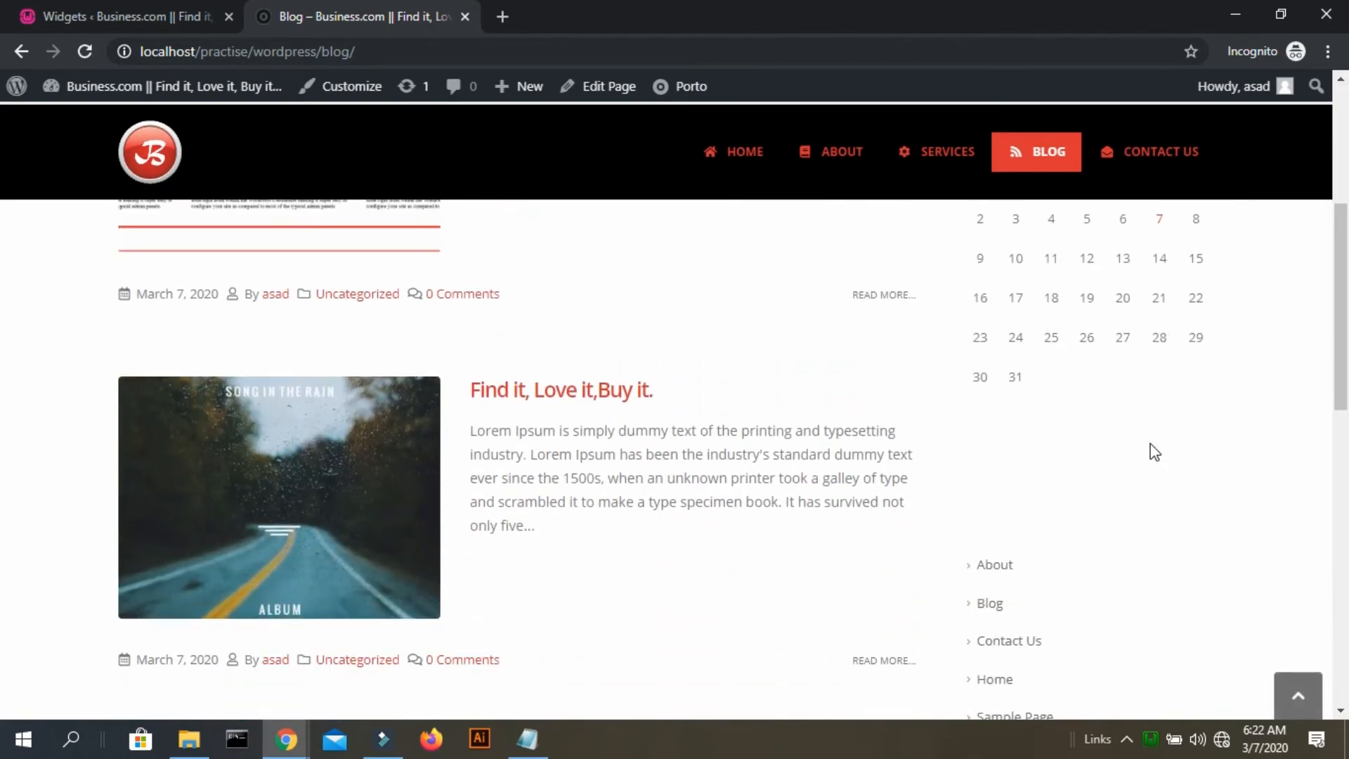
scroll(1048, 457, down, 6)
scroll(1052, 465, down, 1)
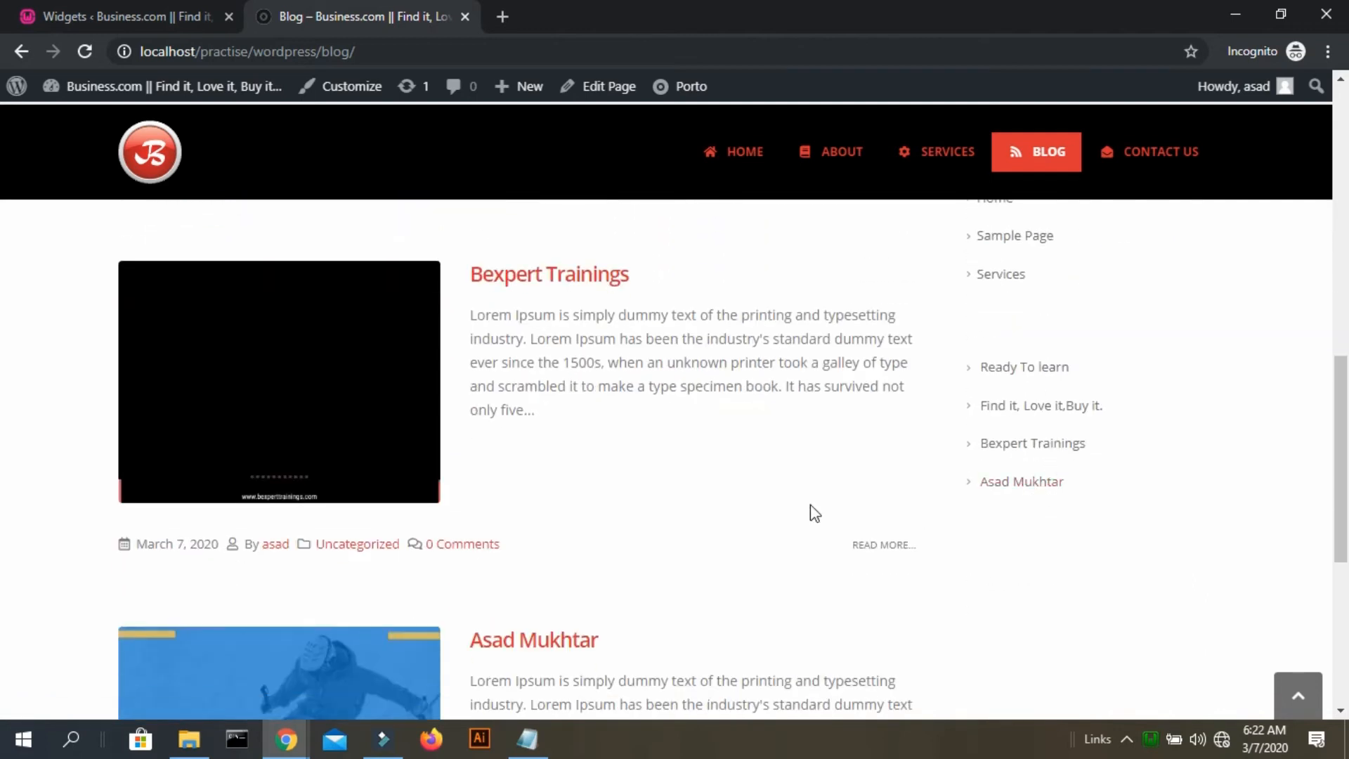
scroll(768, 479, down, 5)
scroll(773, 485, up, 12)
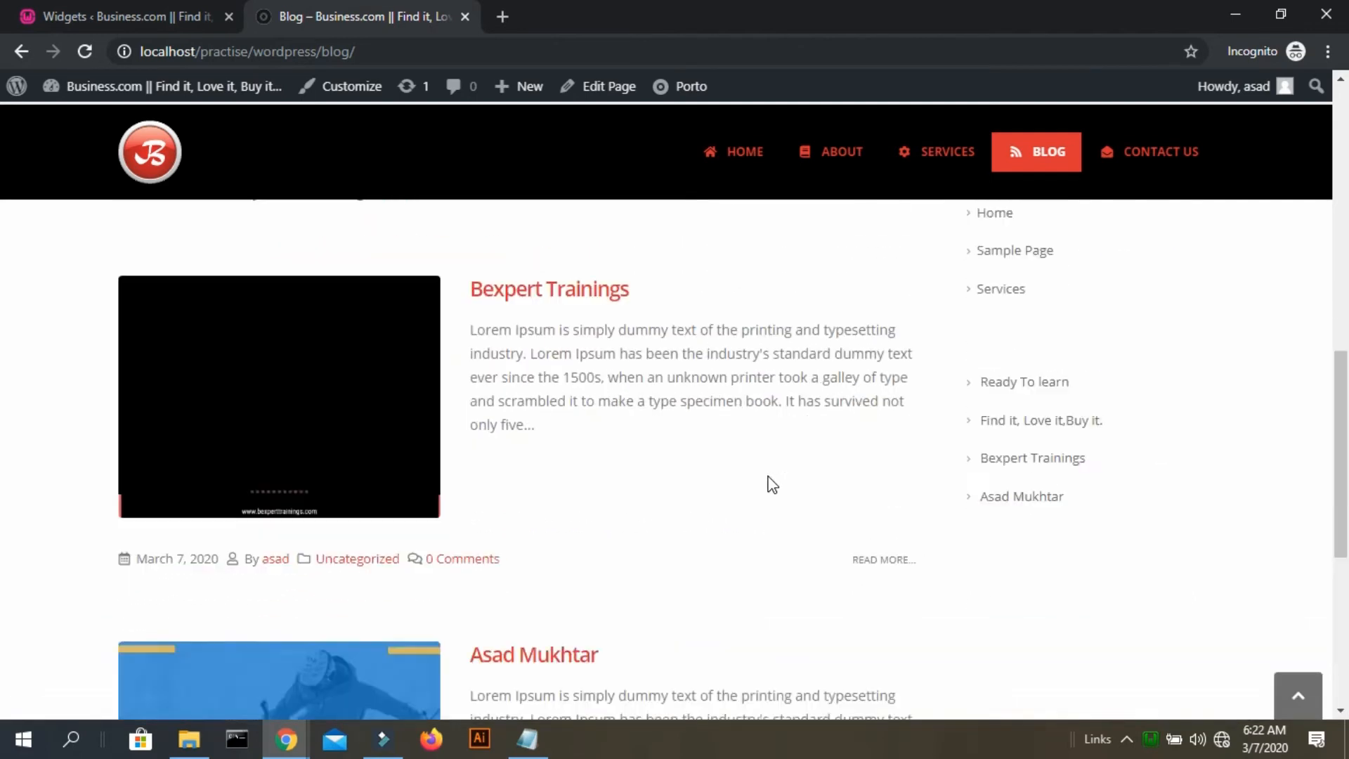
click(149, 194)
- Open the Blog & Post Archives settings in the Porto theme options
click(131, 16)
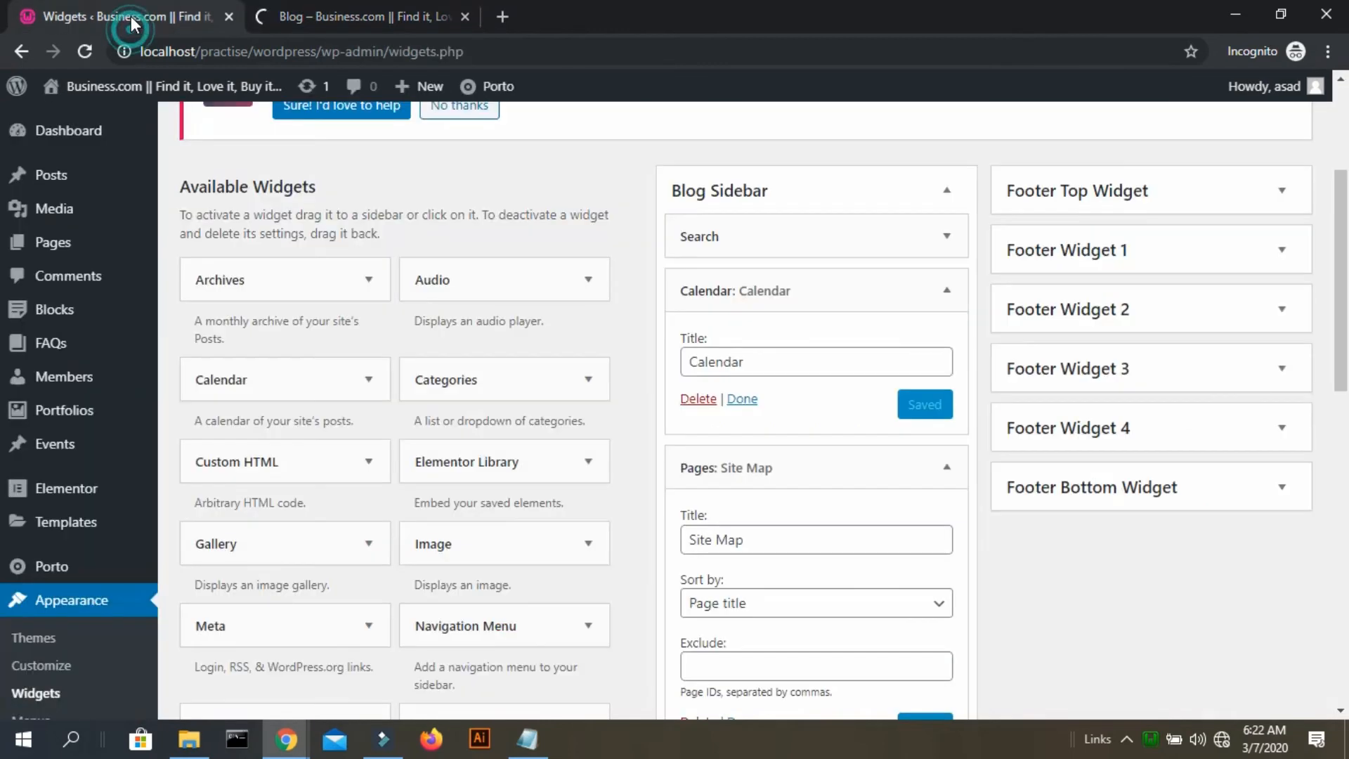
mouse_move(97, 576)
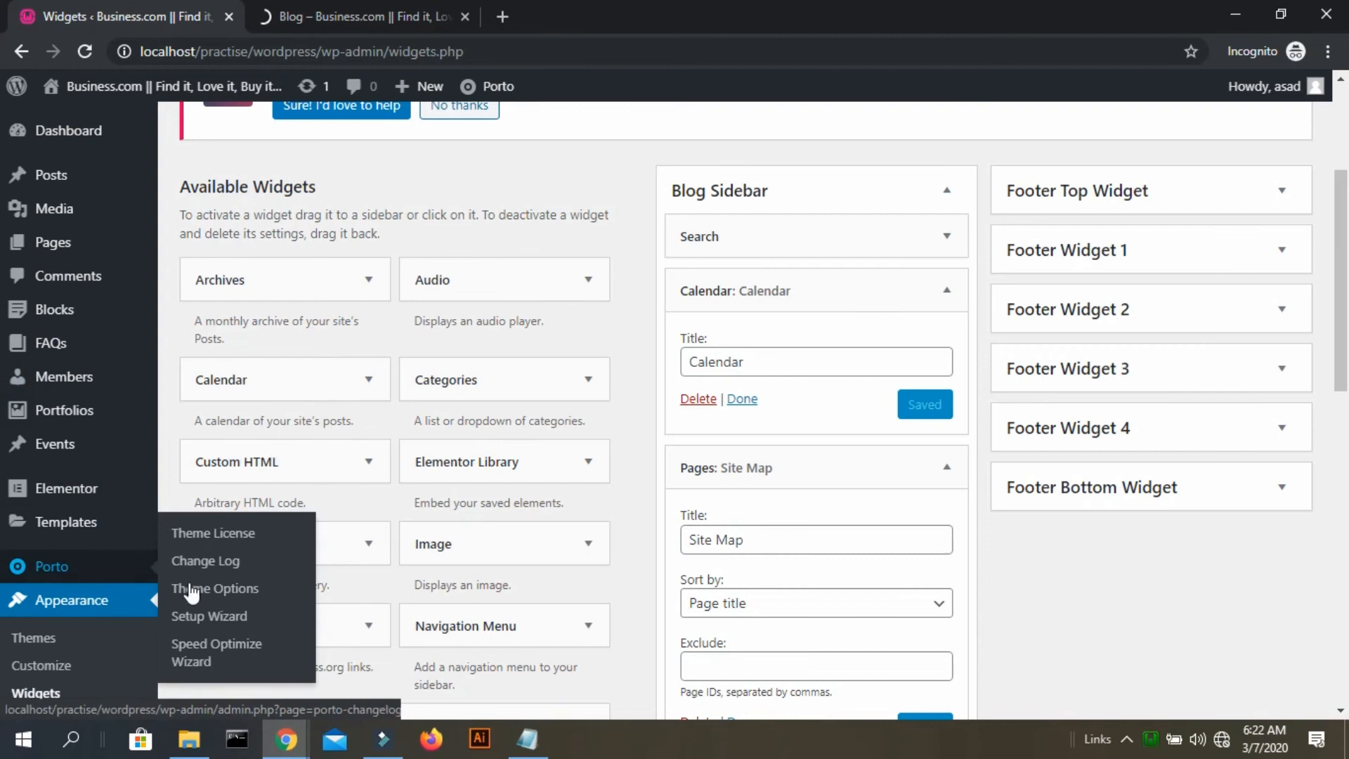
click(240, 588)
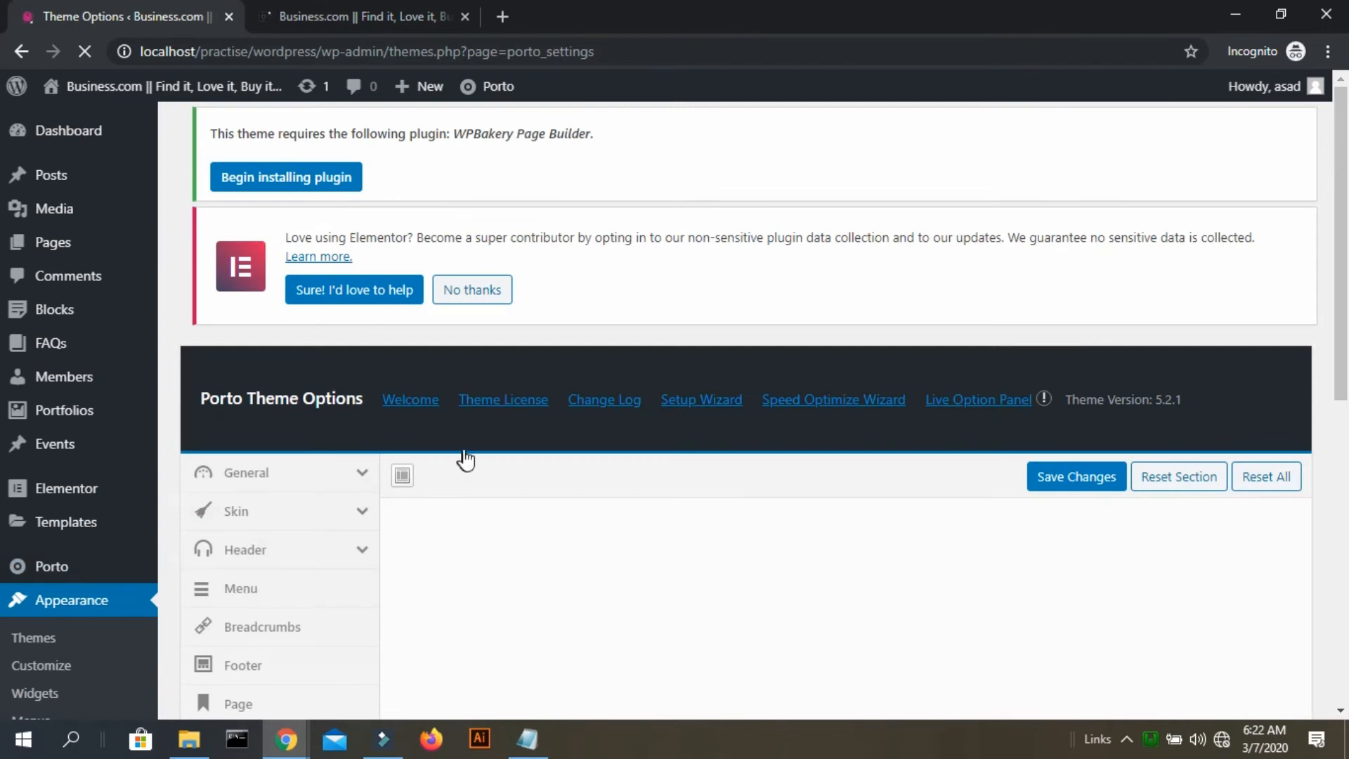
scroll(243, 645, down, 5)
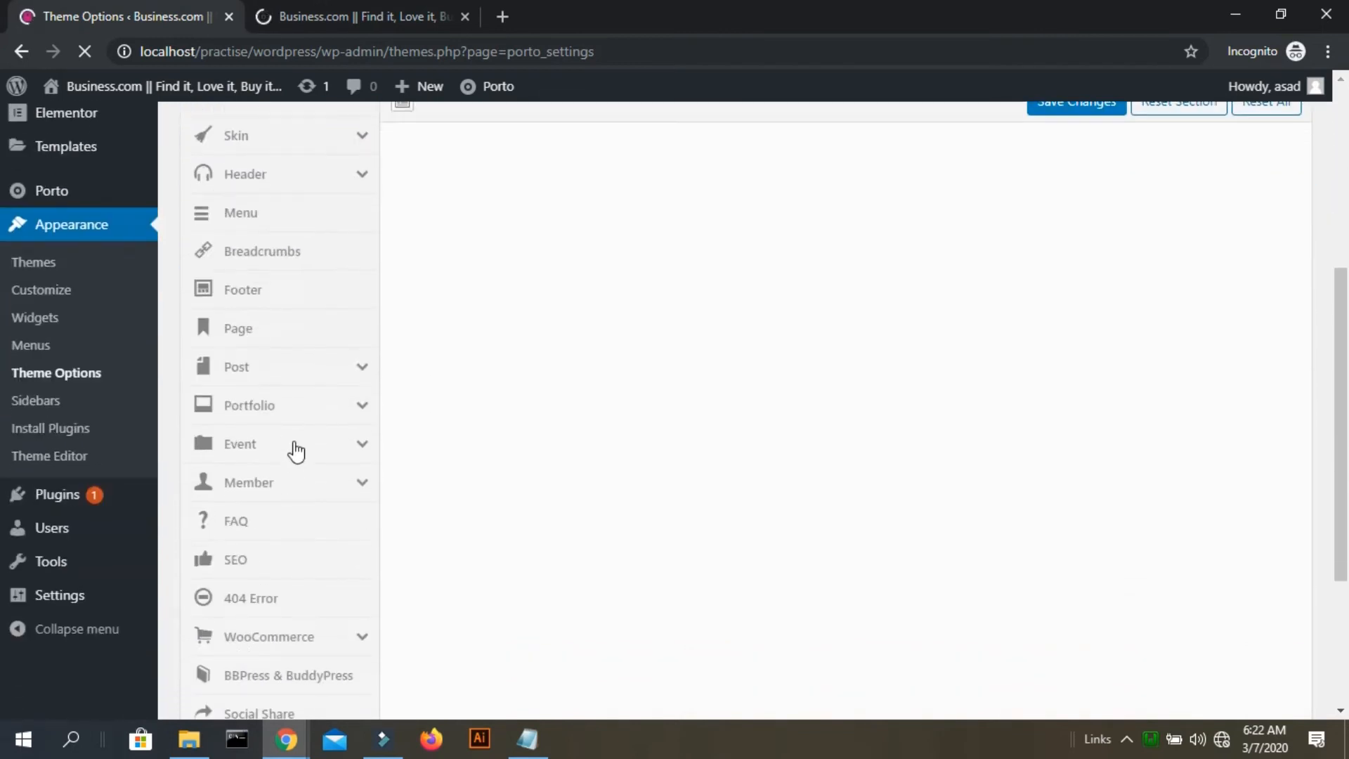
scroll(293, 414, up, 1)
click(281, 382)
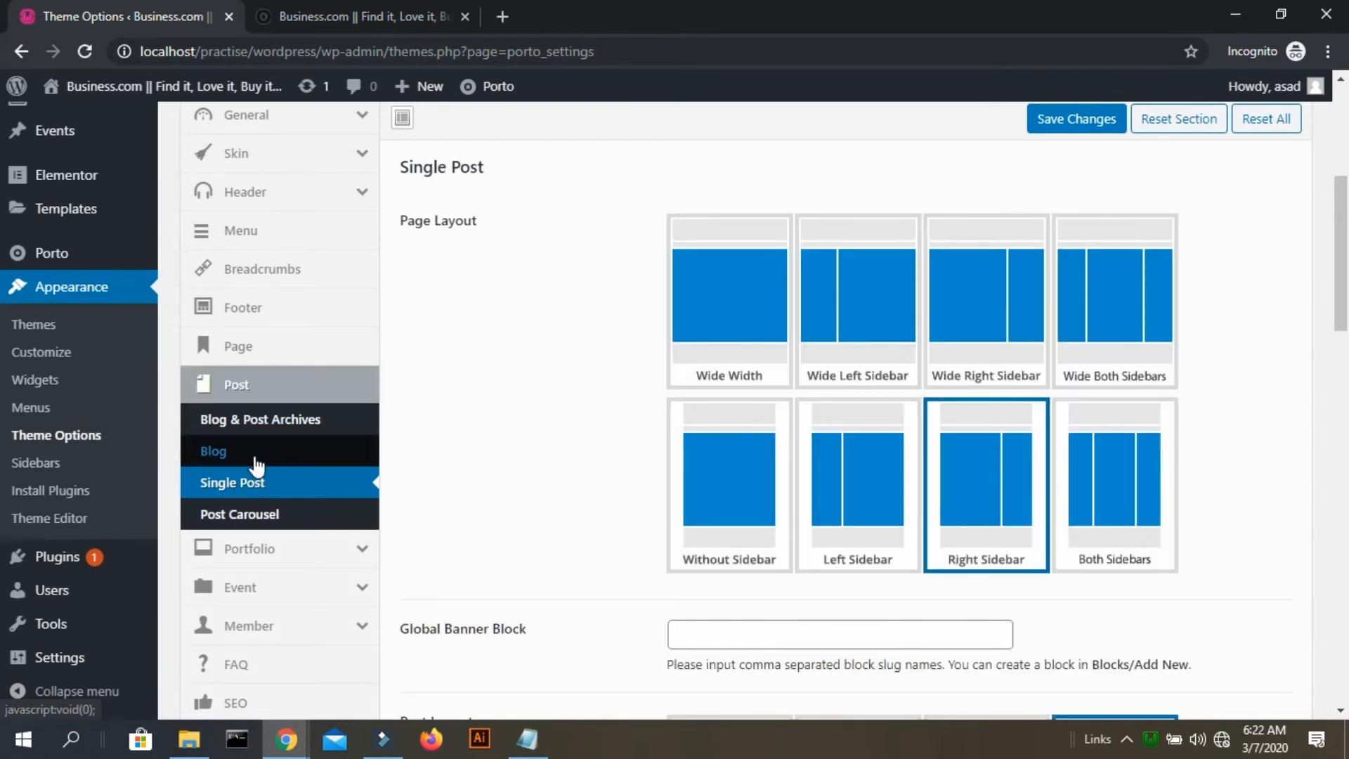
click(291, 422)
- Set the Archive Layout to the two-column style with a central timeline and save the theme options
scroll(703, 362, down, 2)
scroll(703, 362, down, 2)
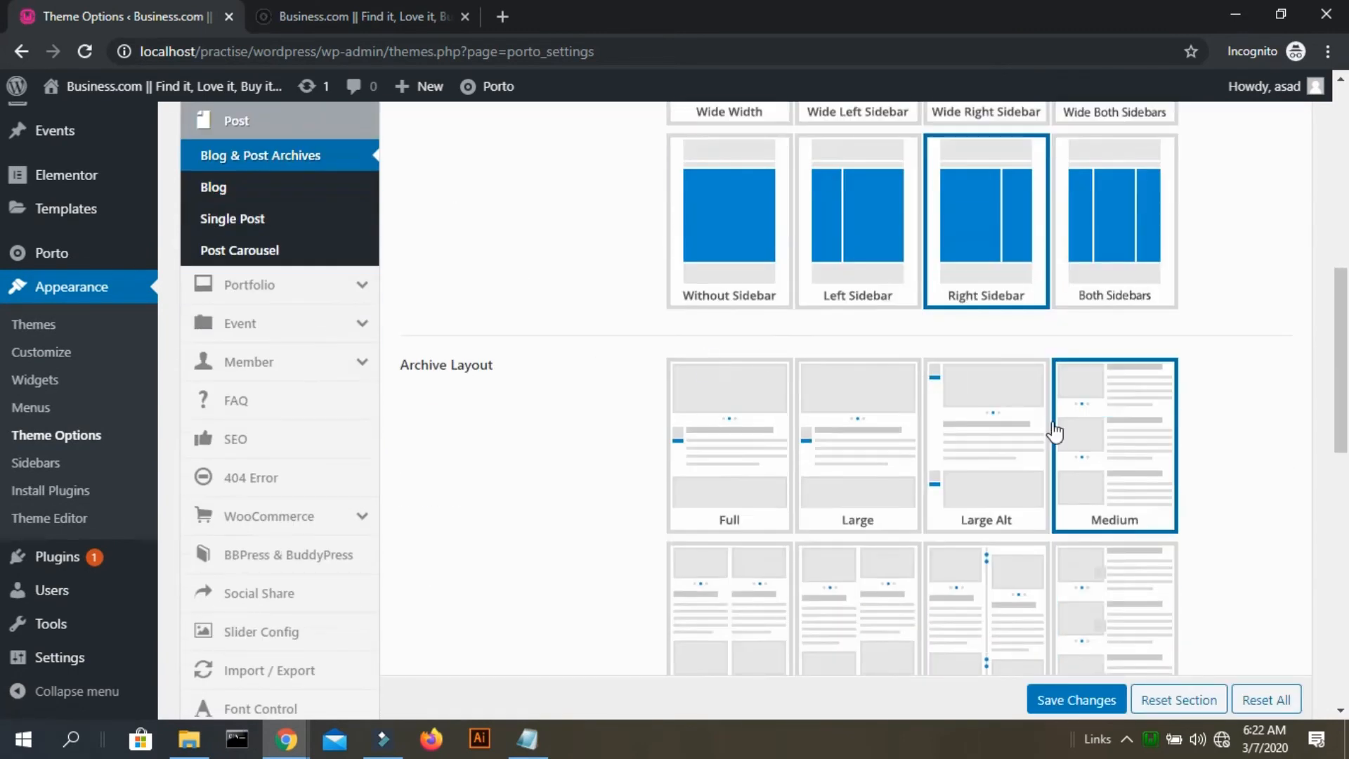
click(959, 608)
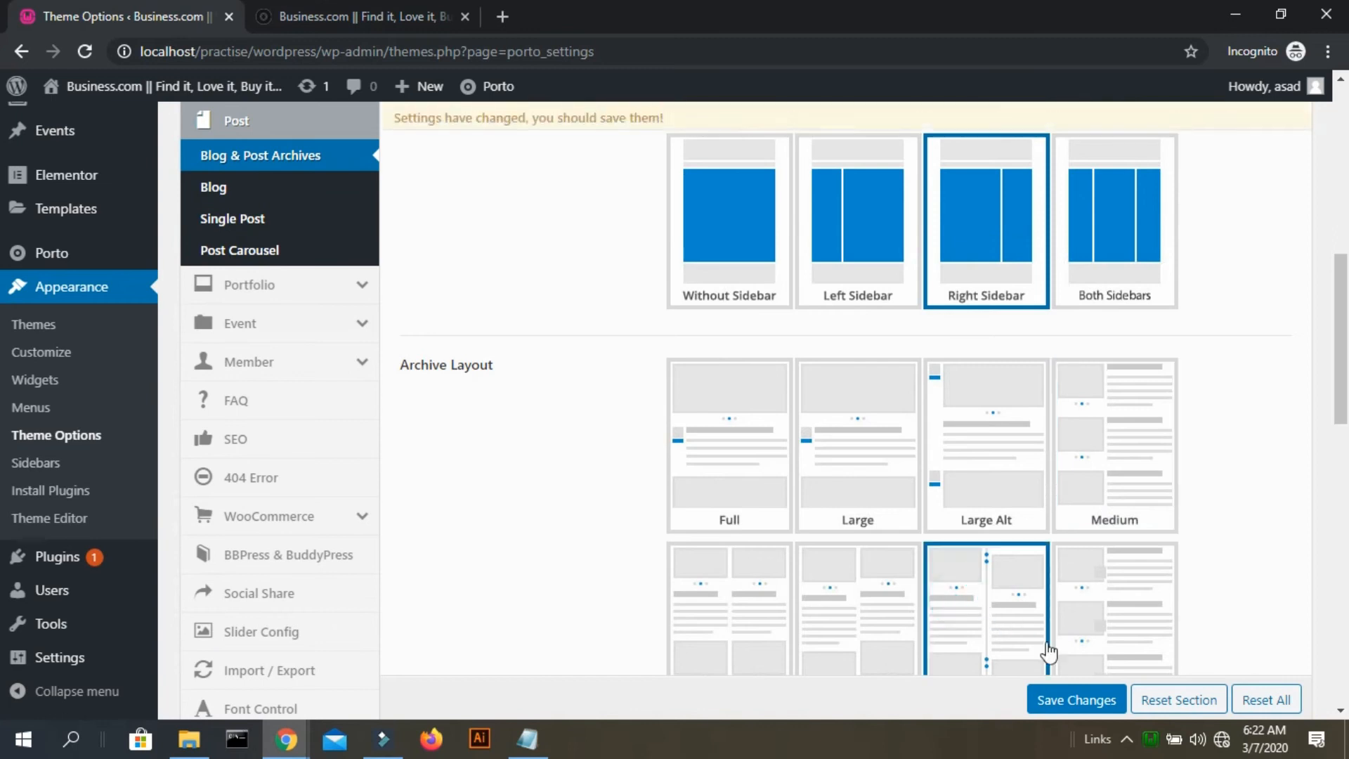
click(1061, 701)
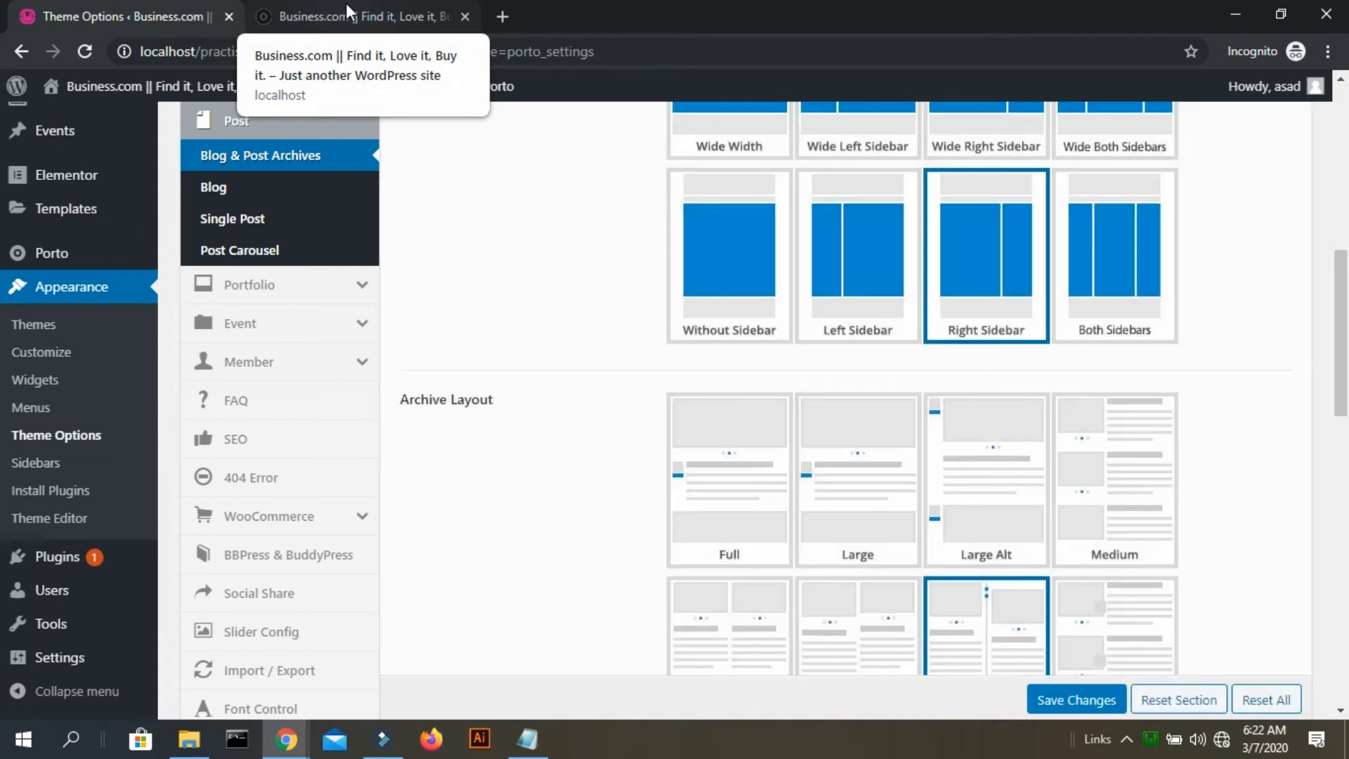
- Open the site's Blog page and check how the posts are arranged in the new archive layout
click(345, 3)
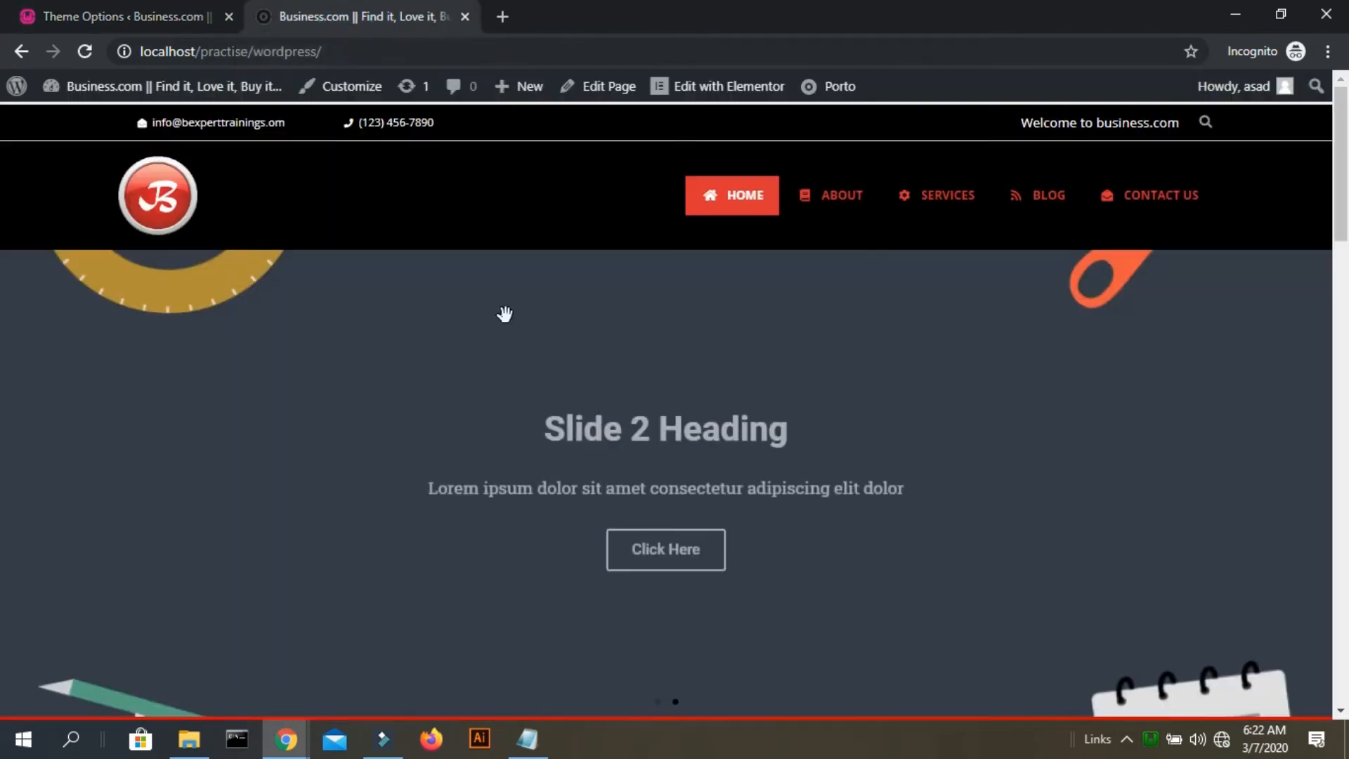
click(1045, 207)
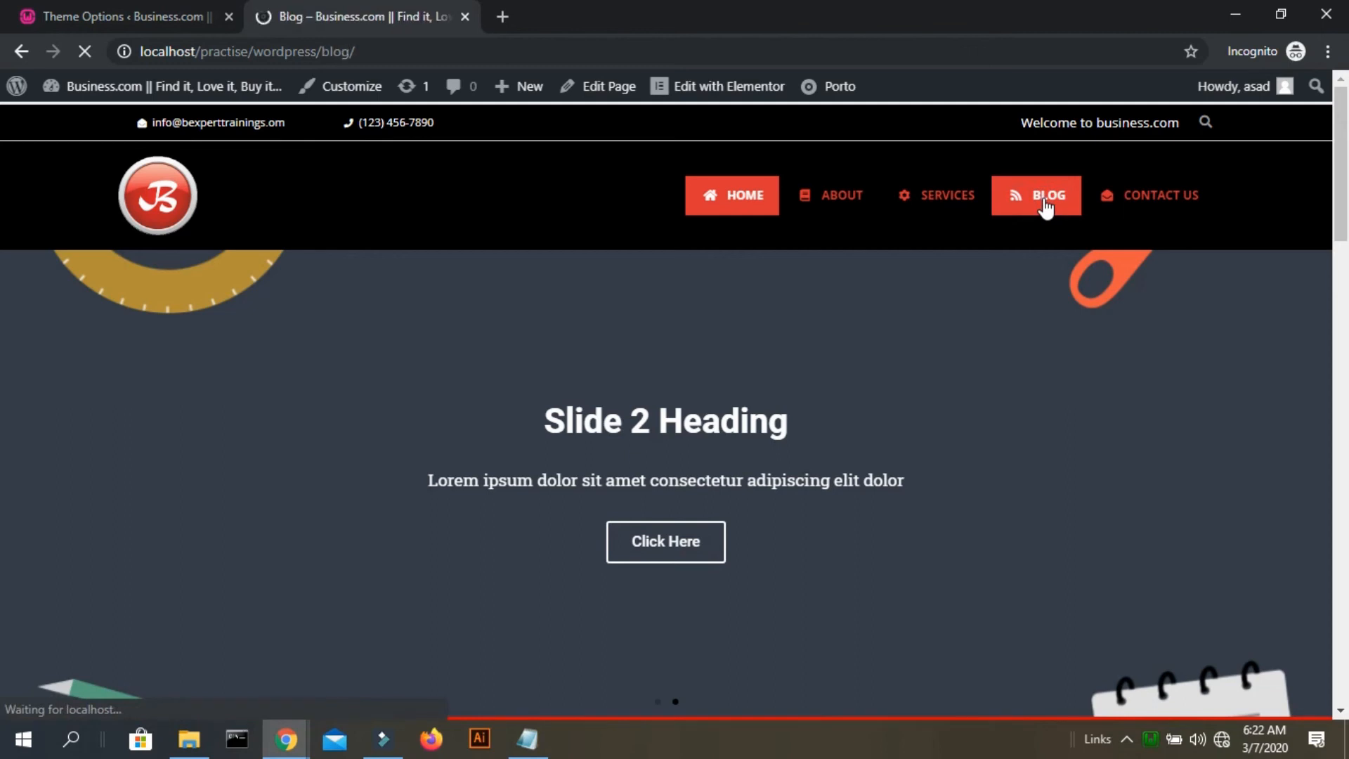
scroll(694, 490, down, 5)
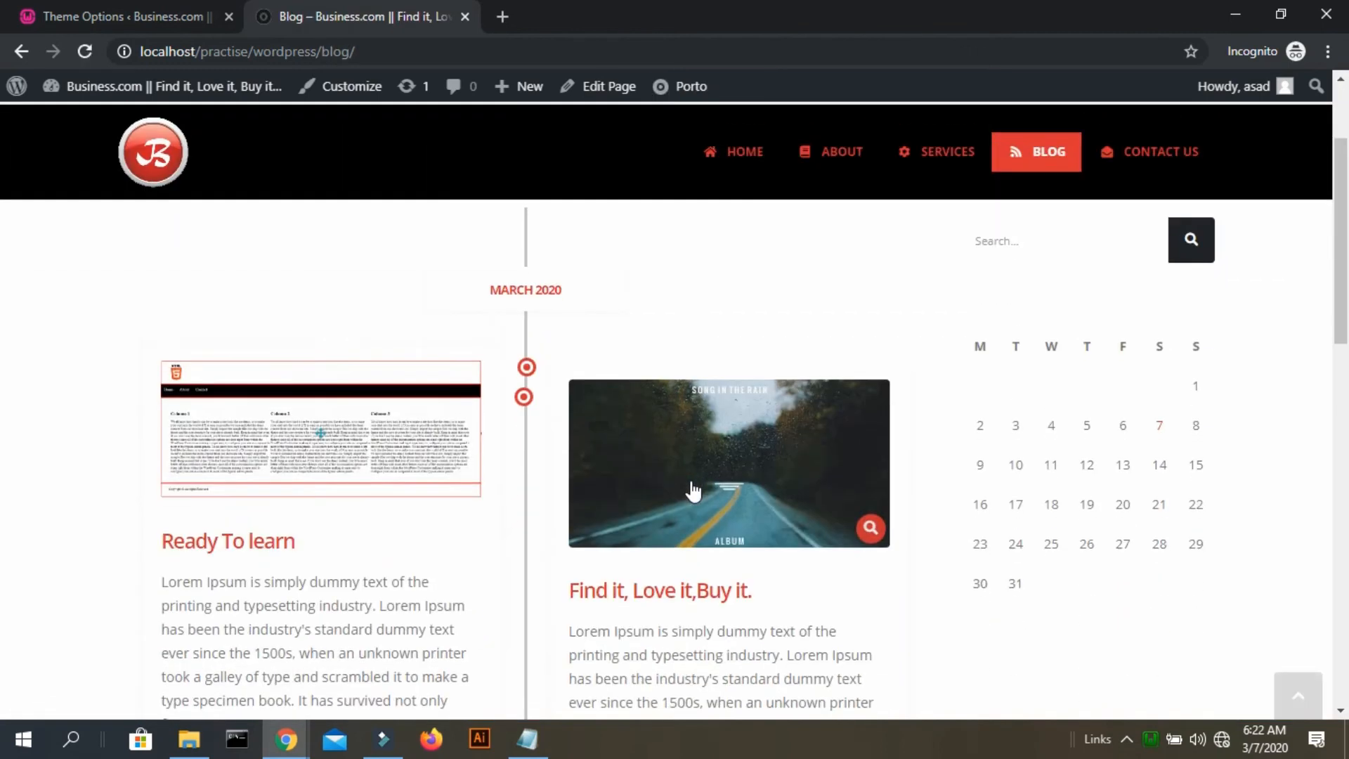
scroll(694, 489, down, 12)
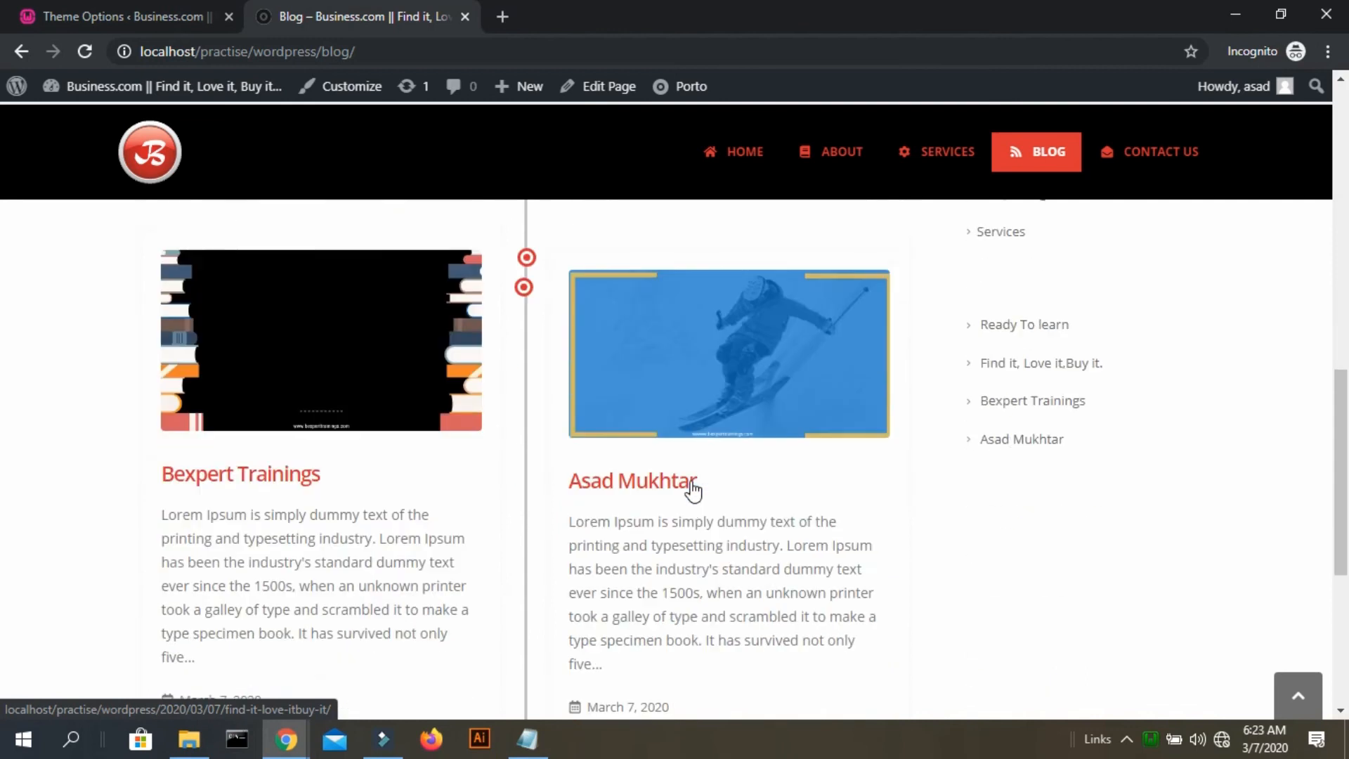
scroll(694, 489, up, 3)
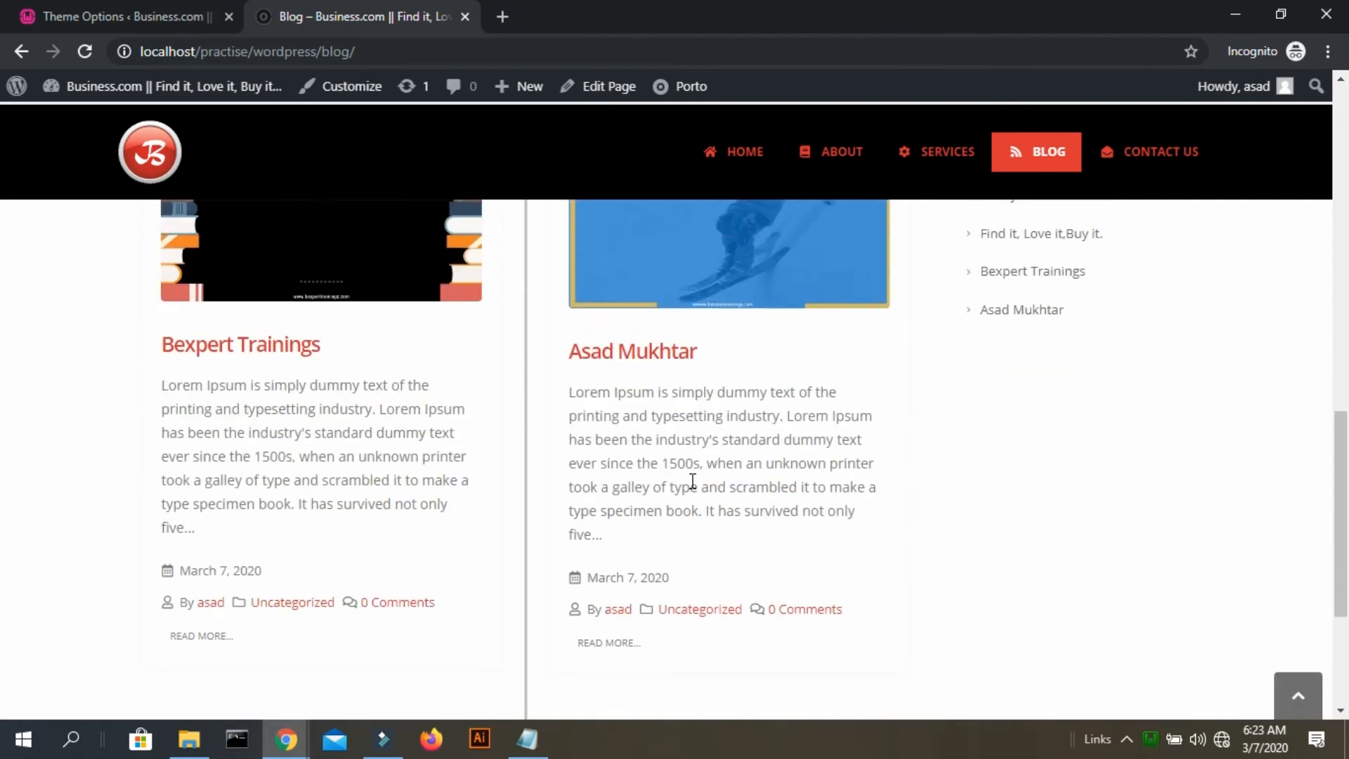
scroll(692, 481, up, 15)
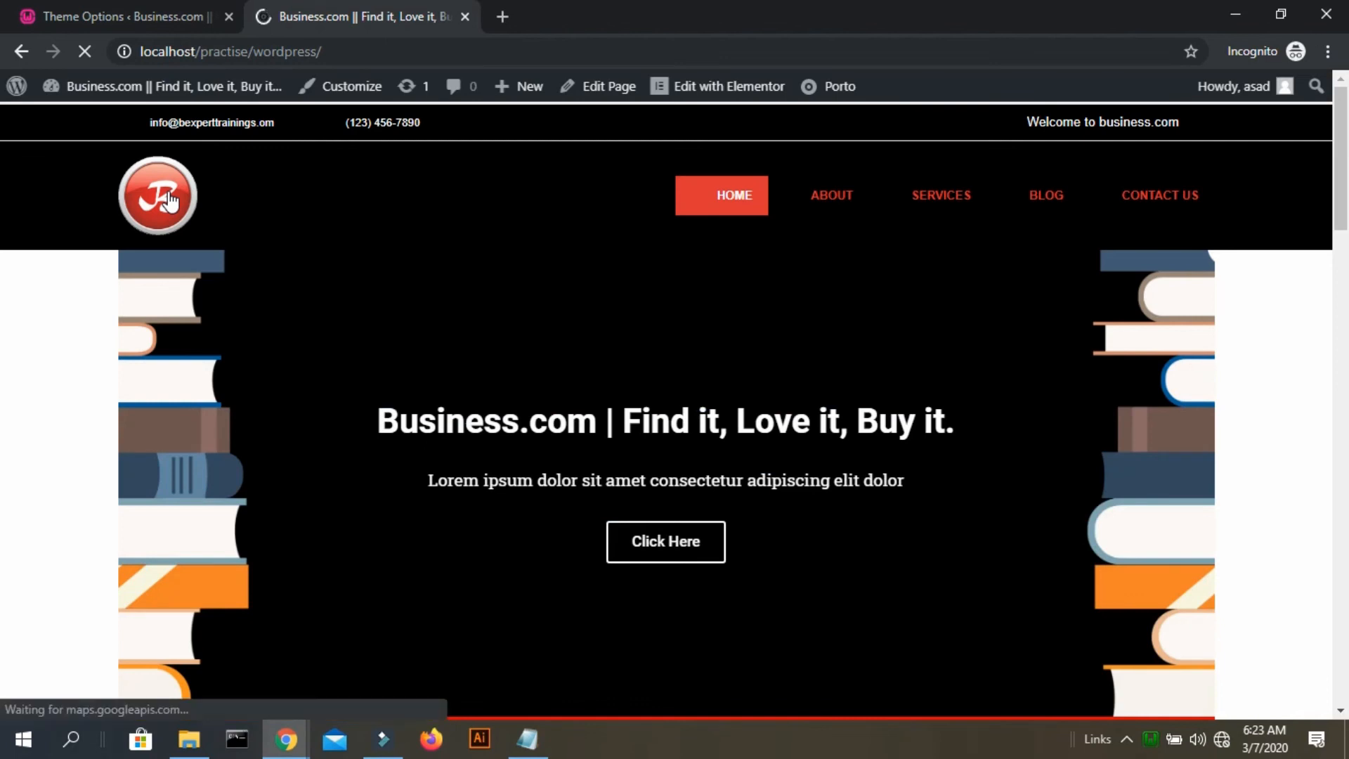
- Examine the home page sections from the slider to the footer, and switch the slider to its first slide
scroll(567, 502, down, 7)
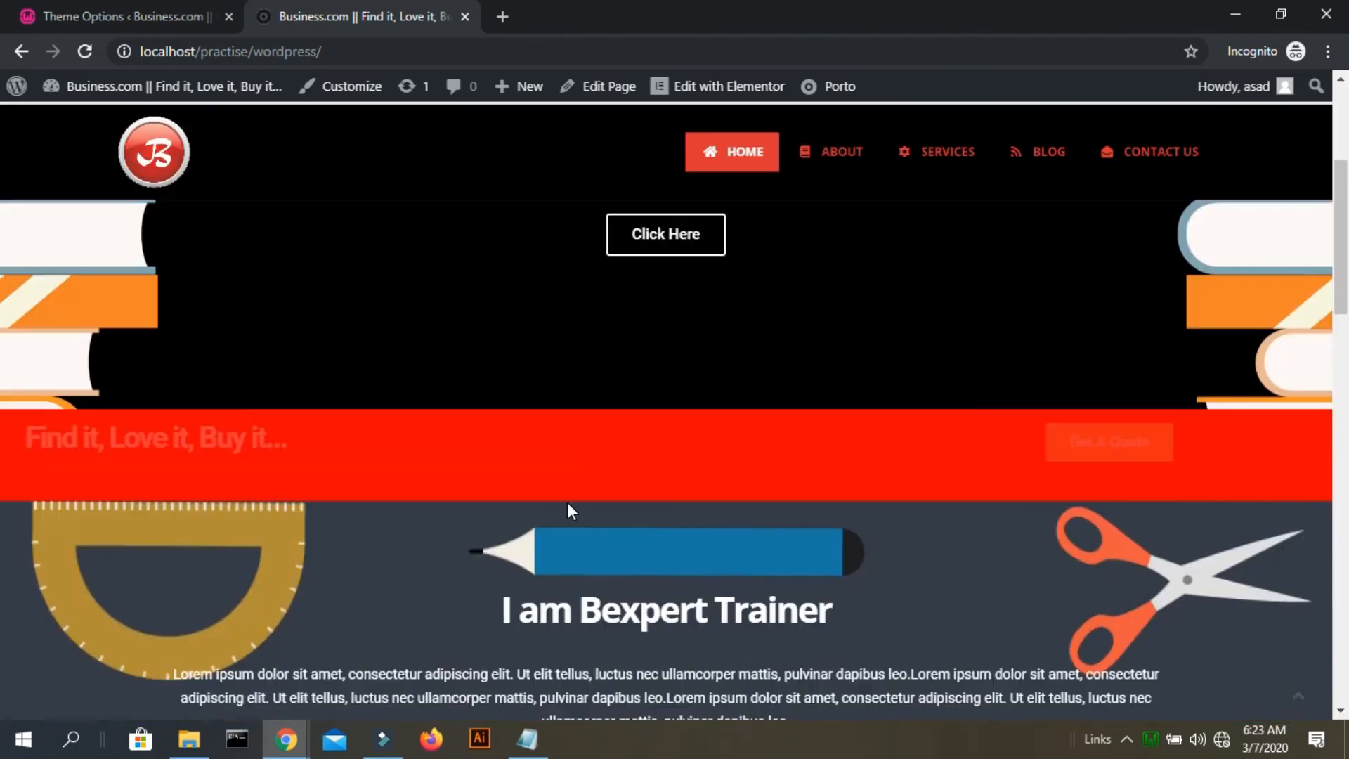
scroll(568, 503, down, 15)
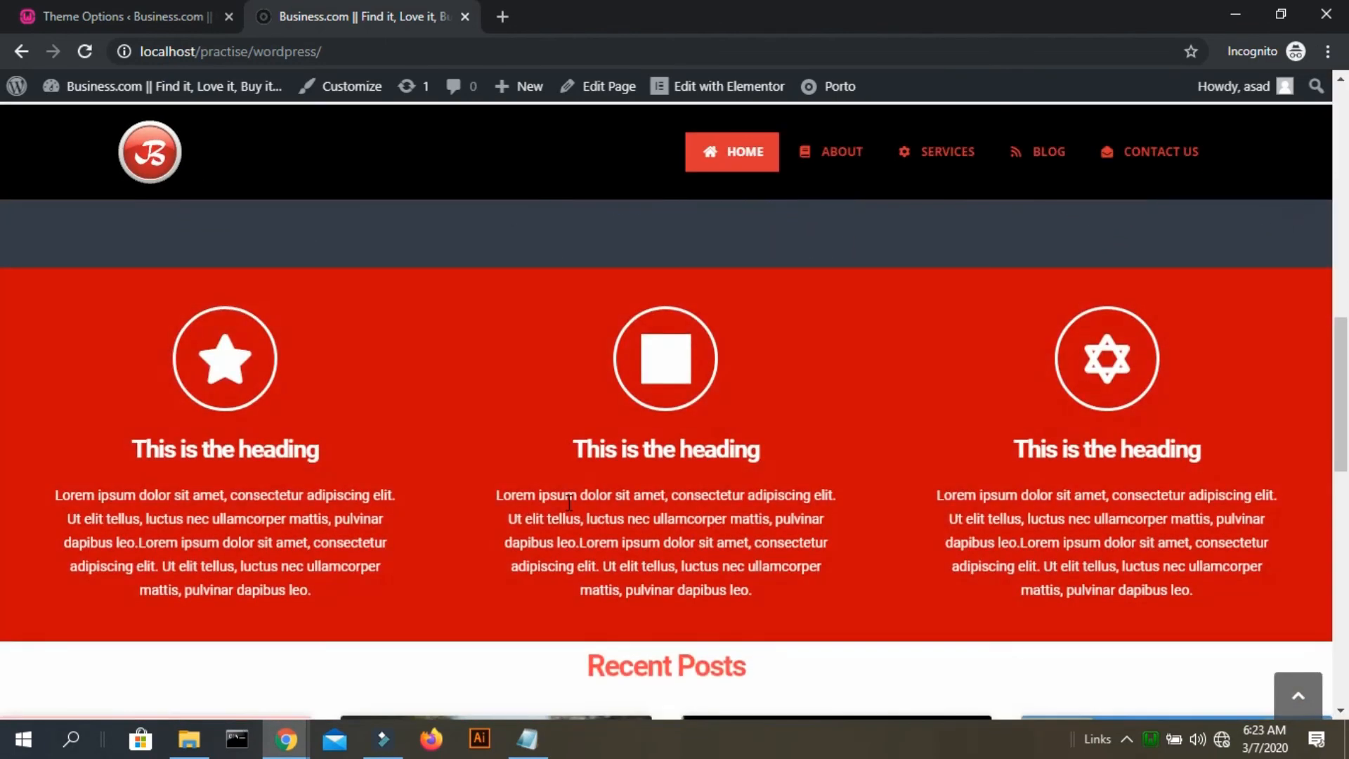
scroll(567, 501, down, 5)
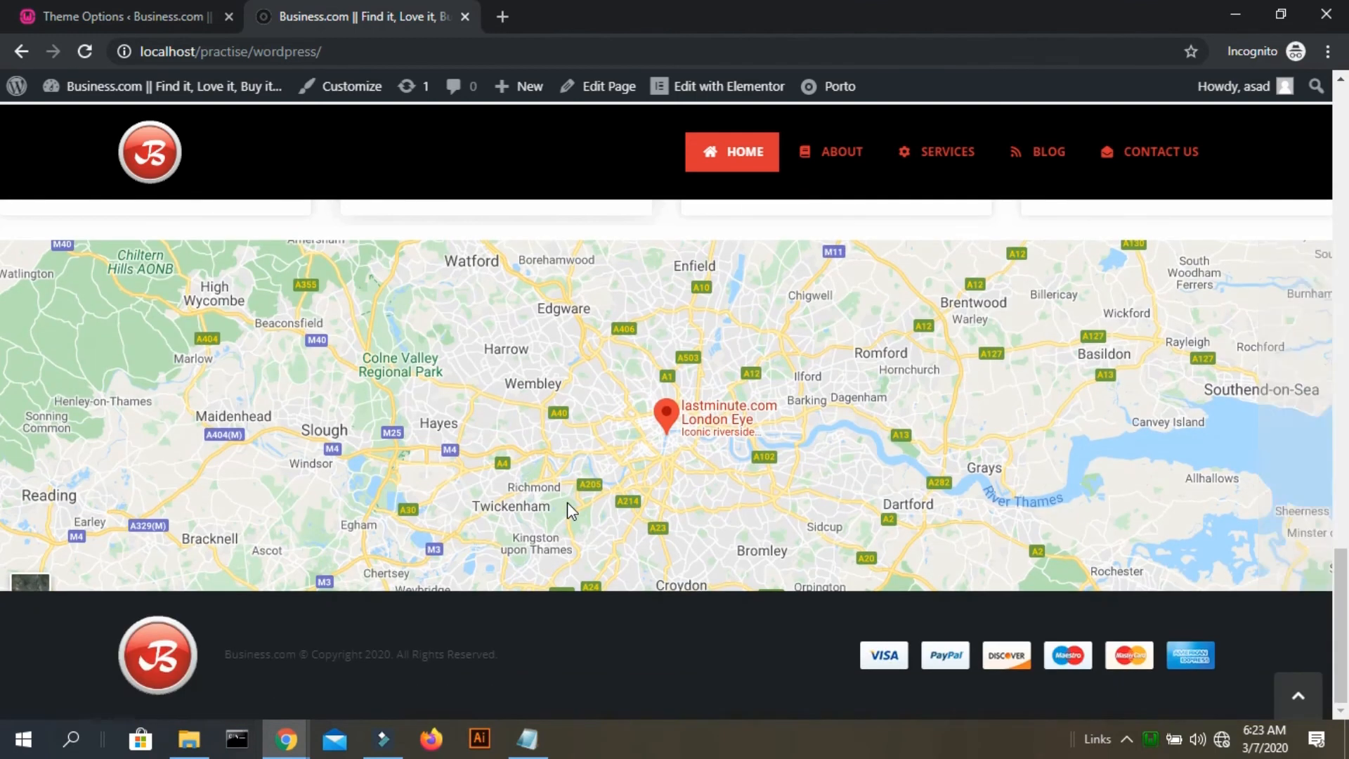
scroll(567, 501, down, 2)
scroll(567, 502, up, 20)
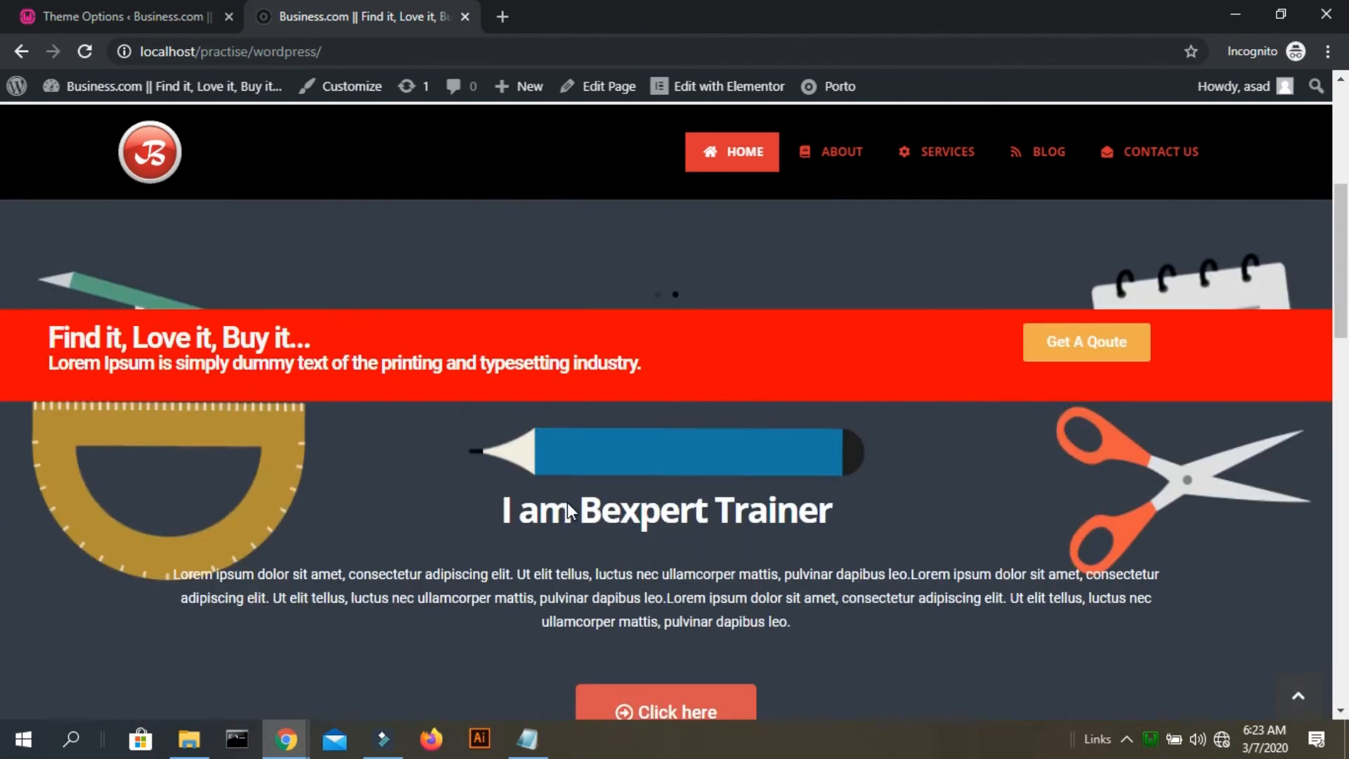
scroll(566, 500, down, 8)
scroll(566, 500, up, 10)
scroll(566, 500, down, 5)
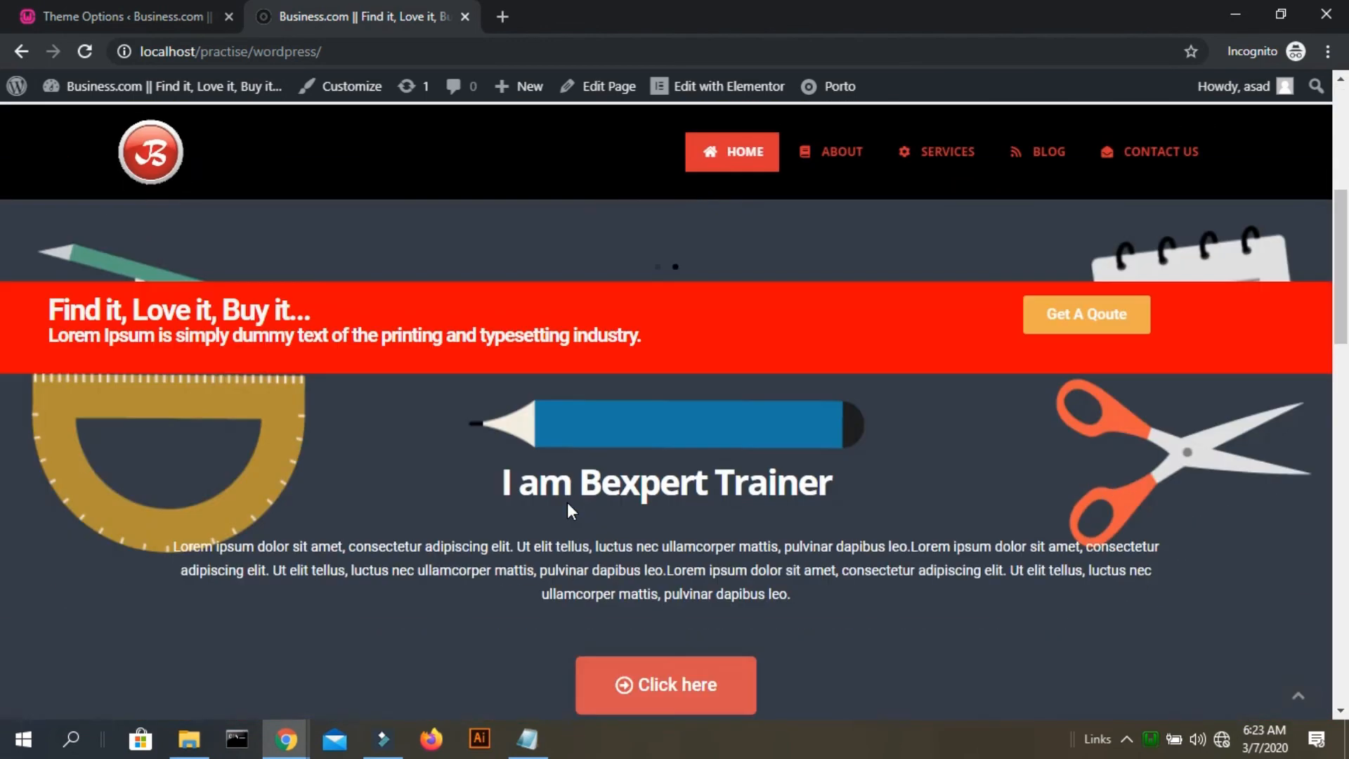
scroll(566, 500, up, 3)
scroll(566, 500, up, 3)
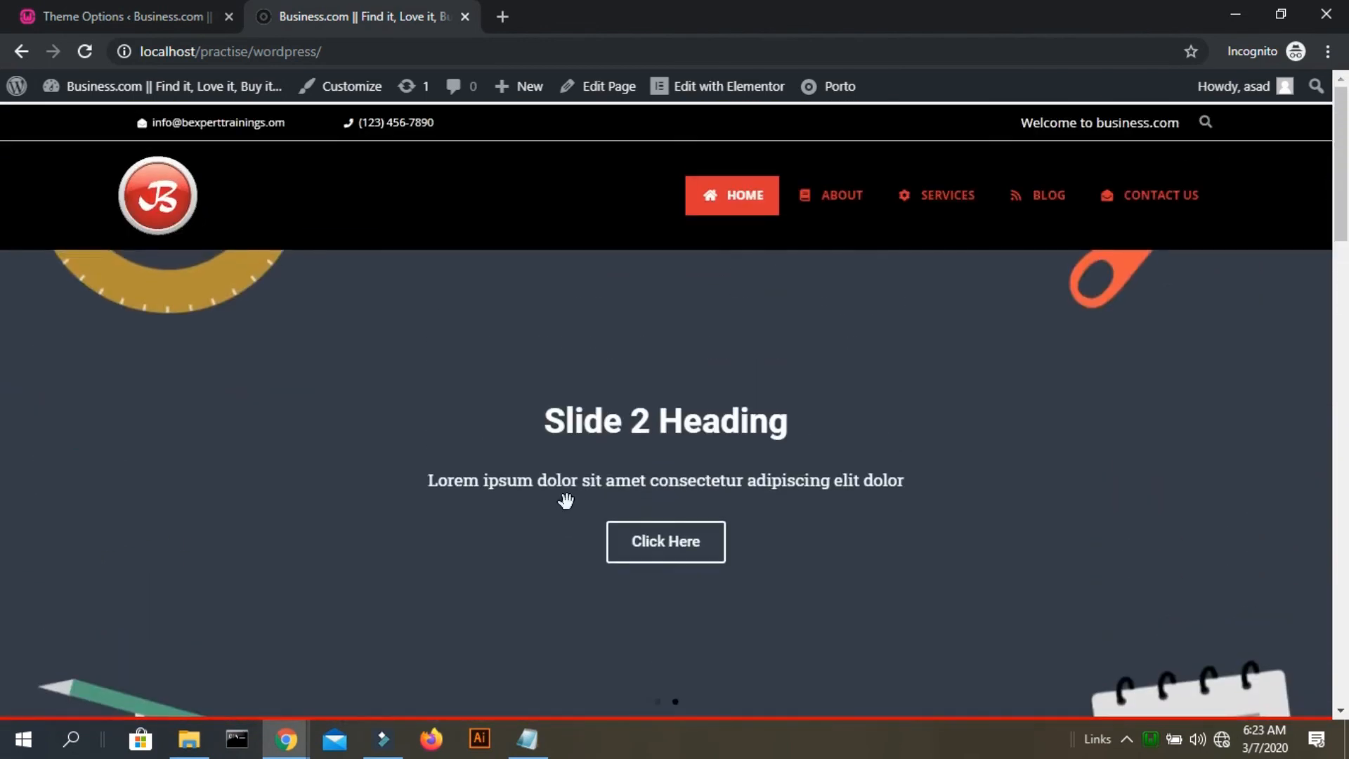
click(659, 703)
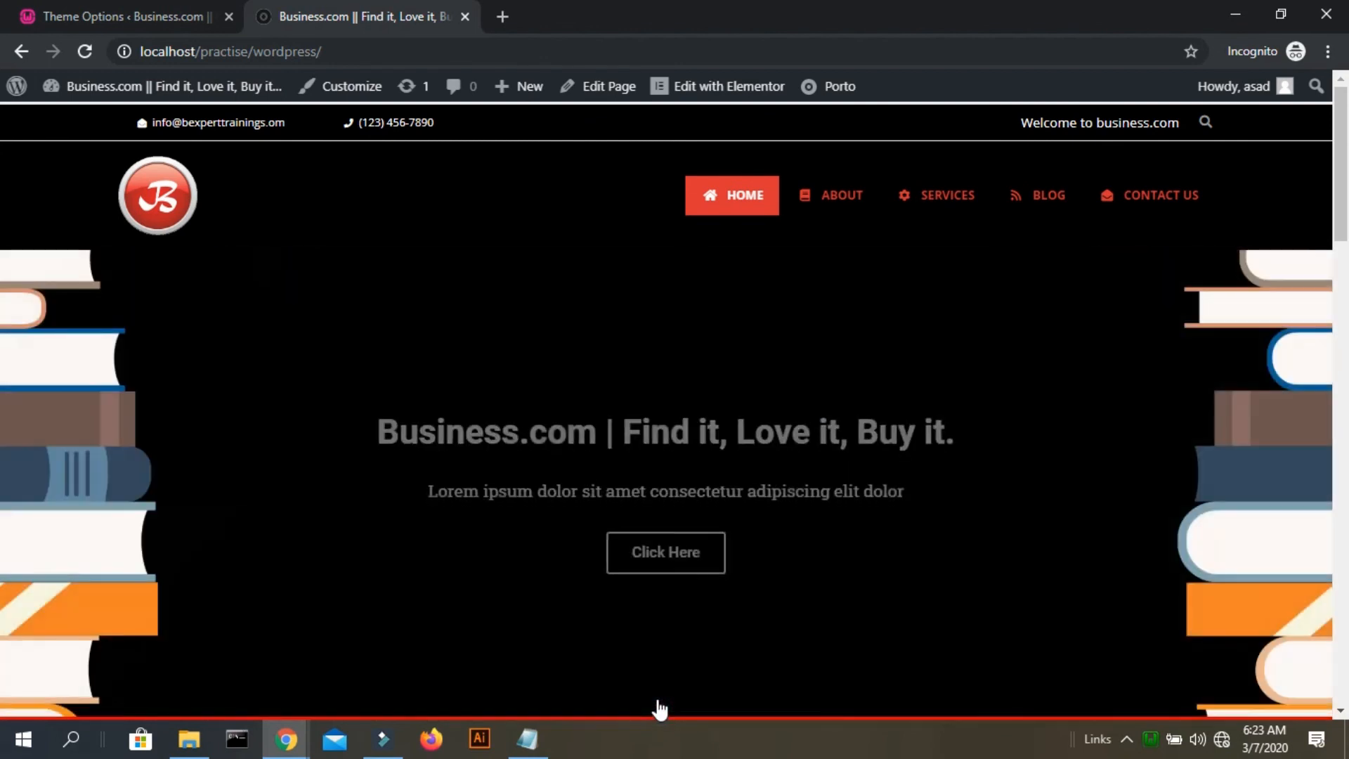